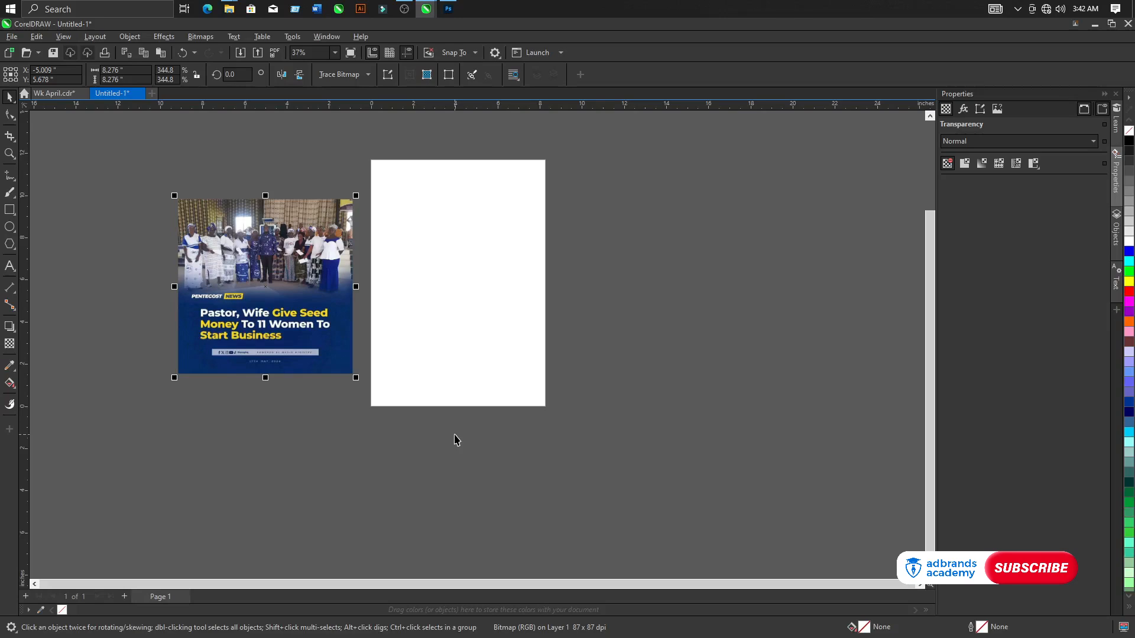
# Examine the reference flyer's group photo, news logo, headline, social media strip and date up close
pyautogui.scroll(2, 98, 276)
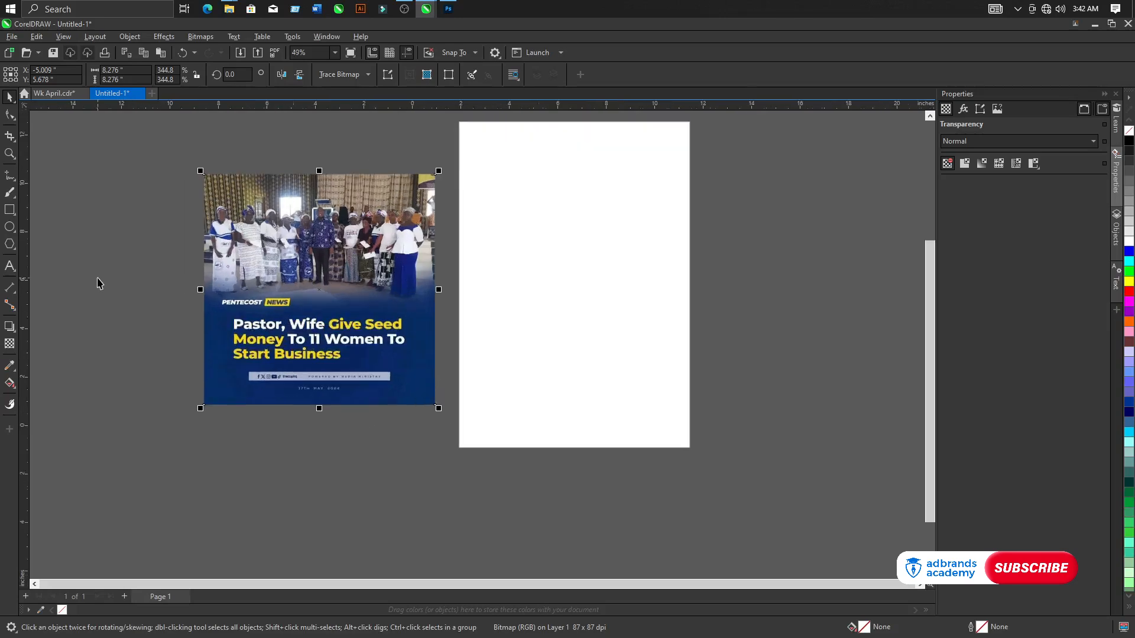
pyautogui.scroll(-1, 450, 434)
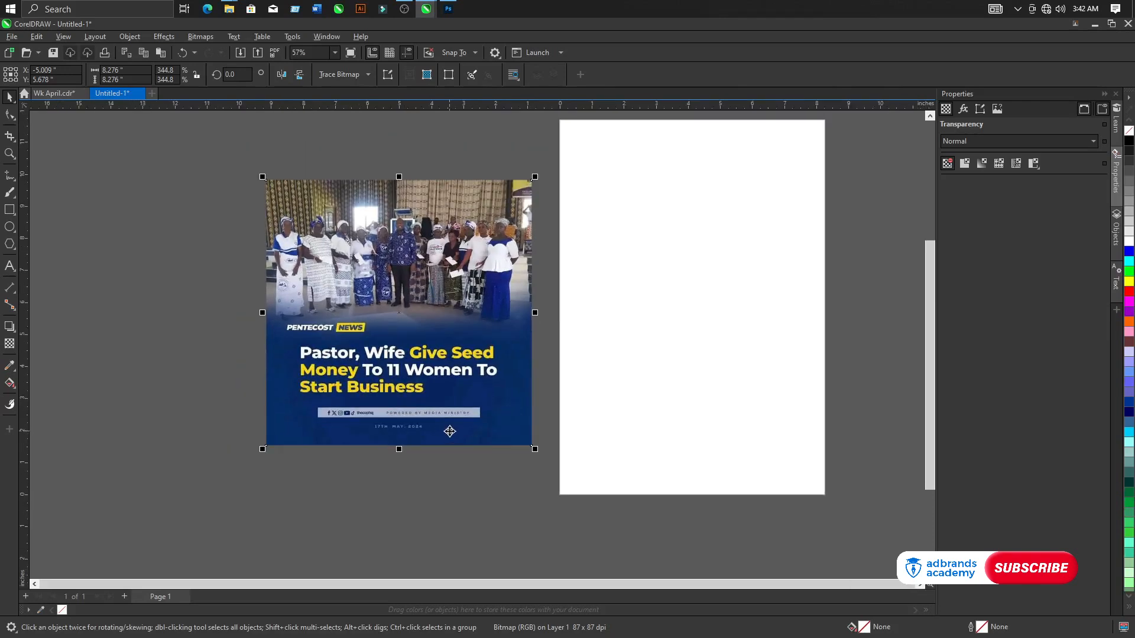
pyautogui.scroll(1, 509, 374)
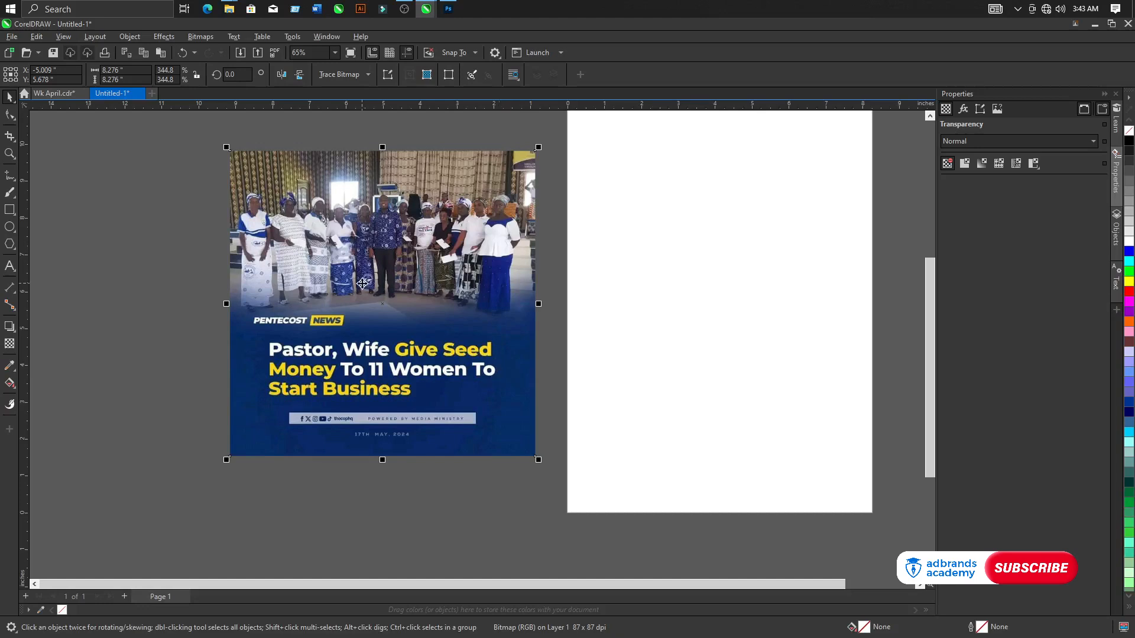
pyautogui.scroll(1, 362, 283)
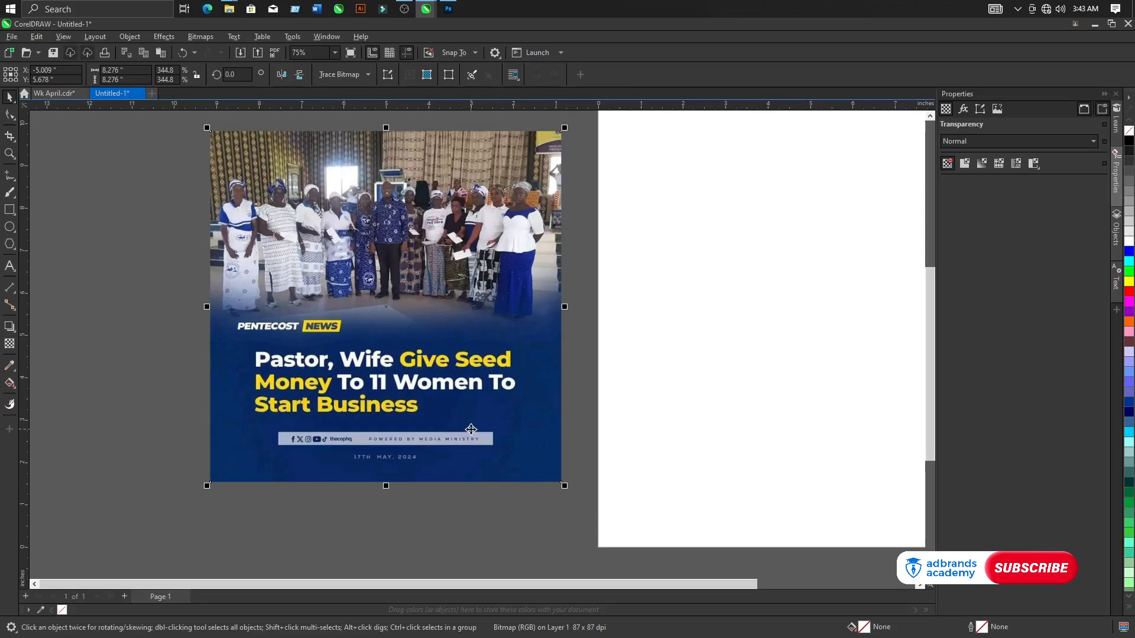
pyautogui.scroll(2, 471, 429)
pyautogui.scroll(-2, 438, 427)
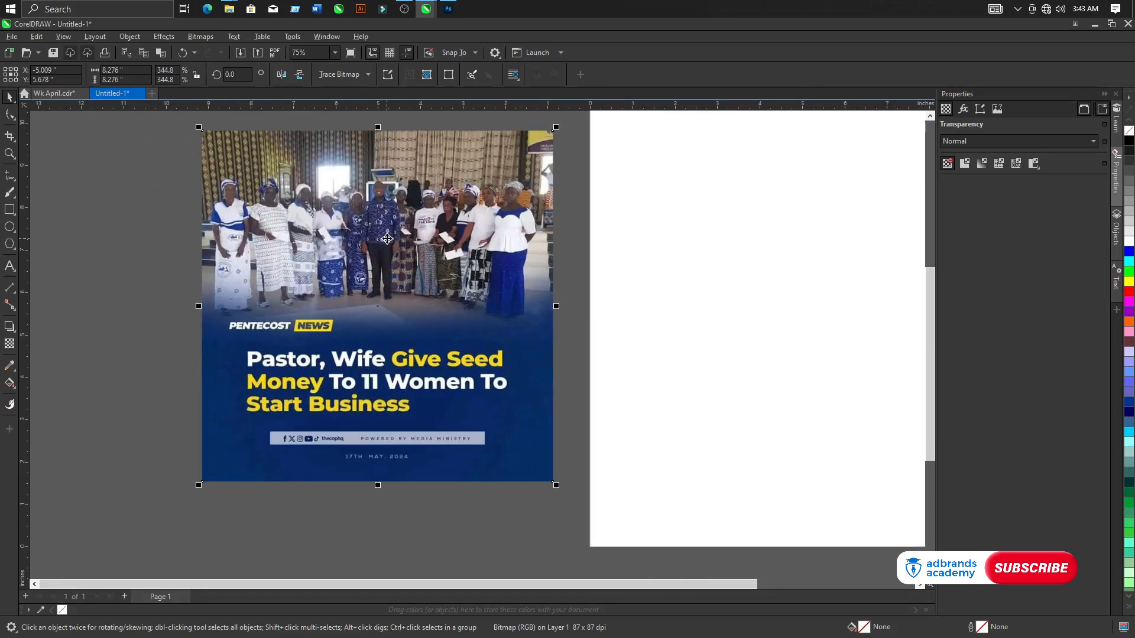
pyautogui.scroll(2, 266, 322)
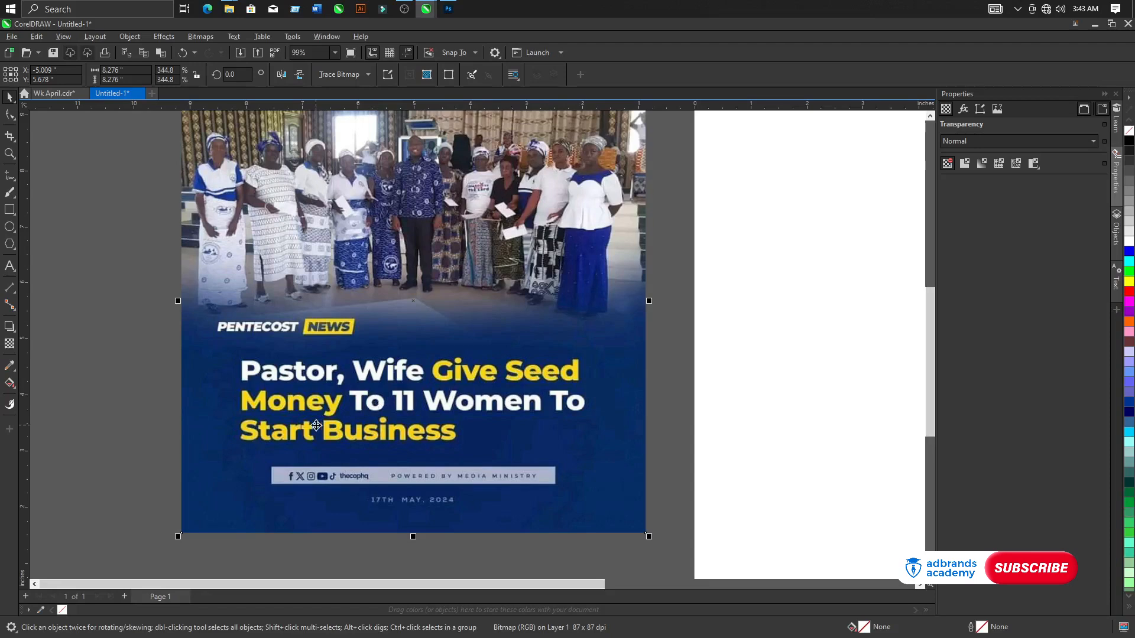
pyautogui.scroll(-2, 316, 426)
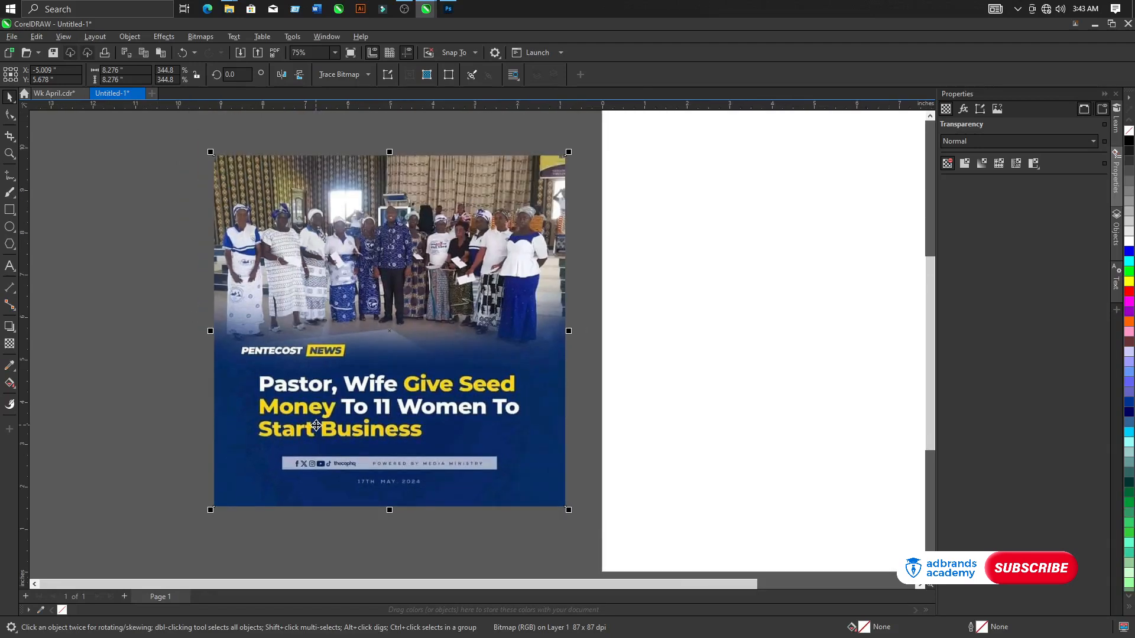
pyautogui.scroll(-2, 214, 347)
pyautogui.scroll(1, 218, 342)
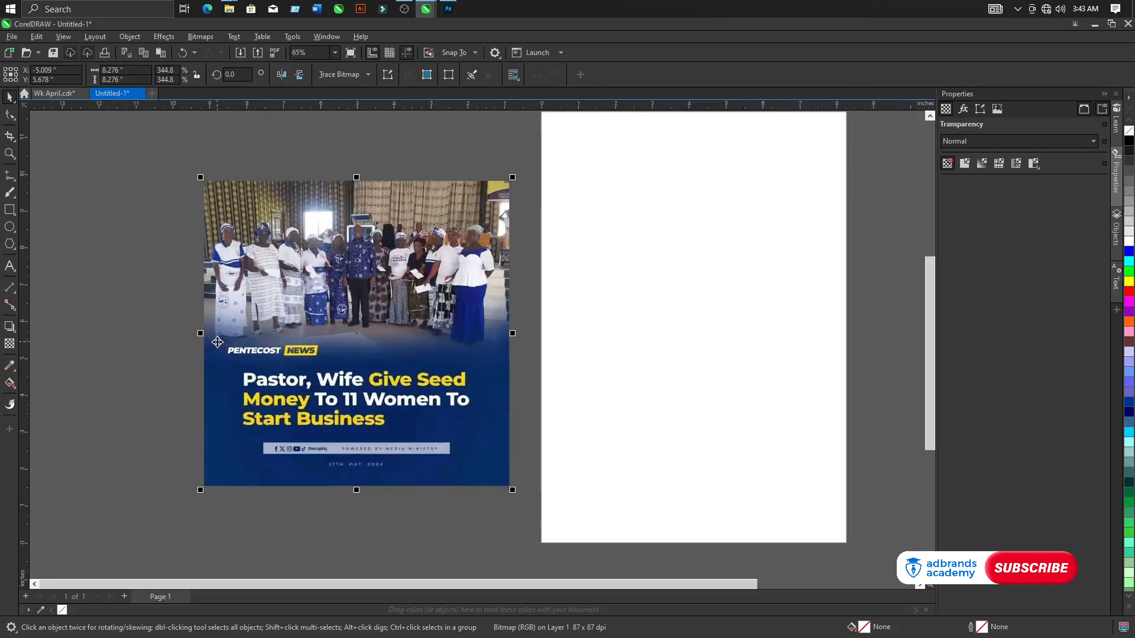
pyautogui.scroll(2, 233, 436)
pyautogui.scroll(2, 358, 376)
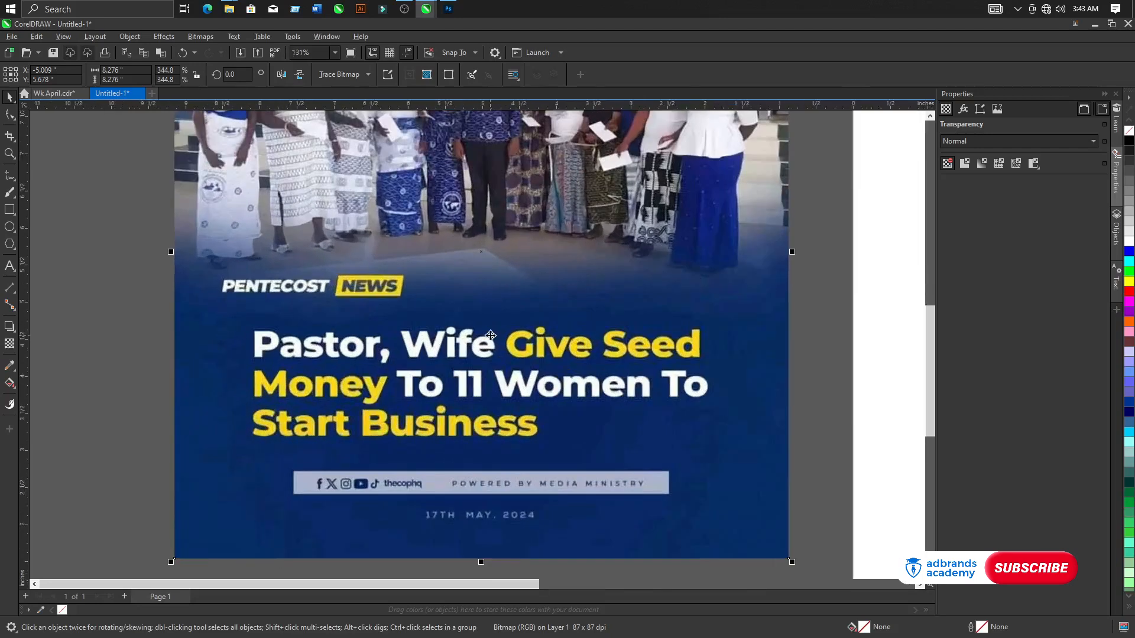
pyautogui.scroll(-2, 490, 336)
pyautogui.scroll(2, 532, 394)
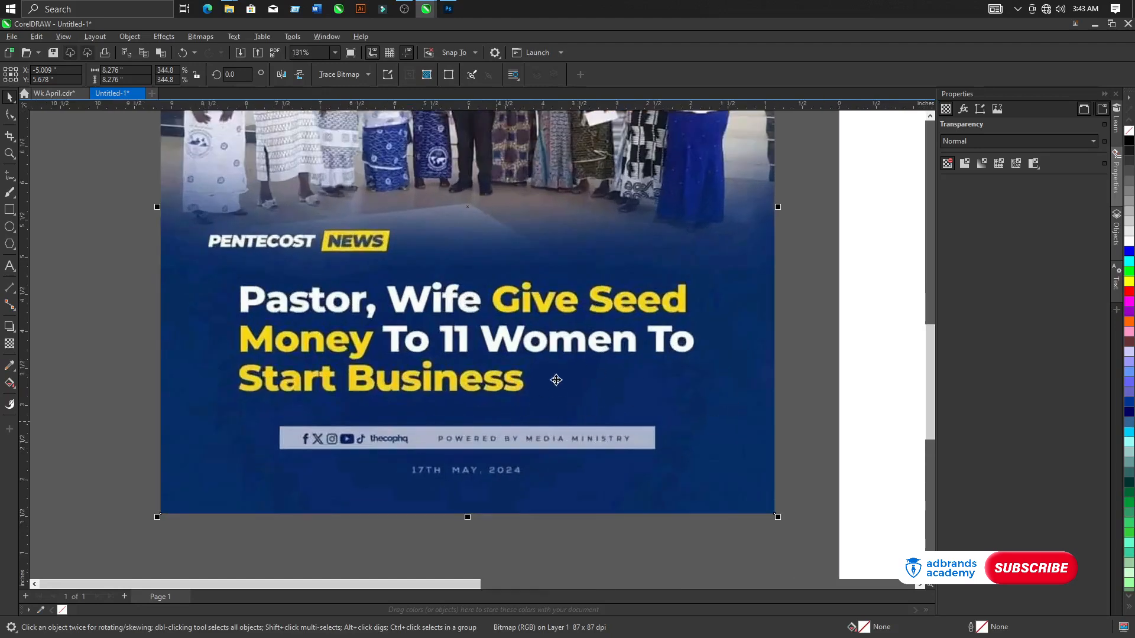
pyautogui.scroll(-2, 318, 375)
pyautogui.scroll(2, 314, 379)
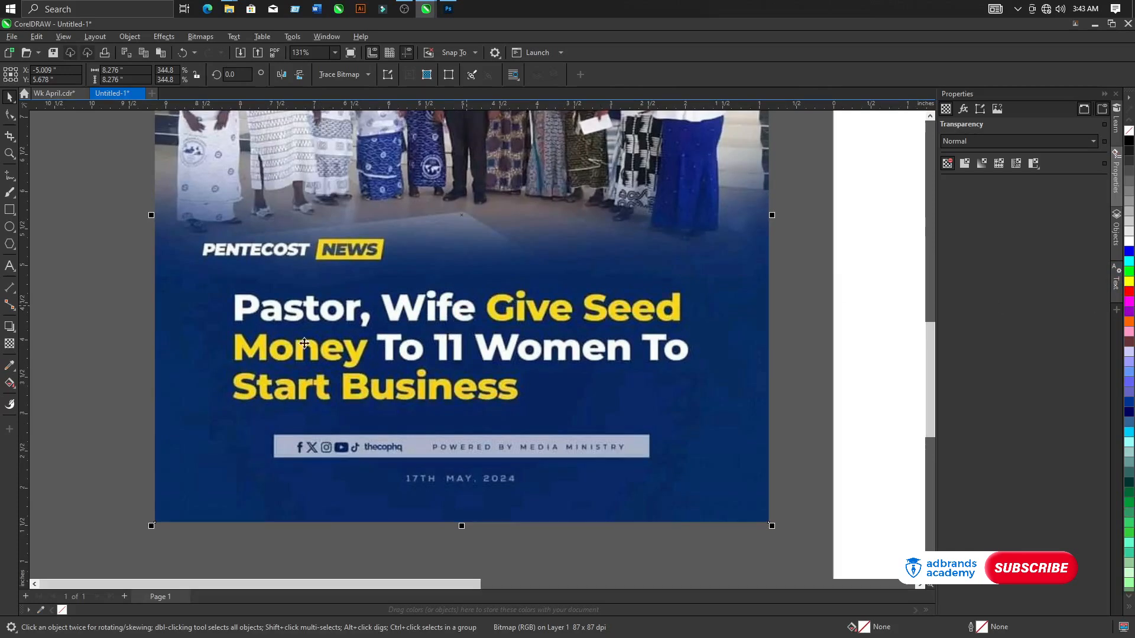
# Sample the headline's yellow and the flyer's dark blue background into the document palette
pyautogui.click(40, 612)
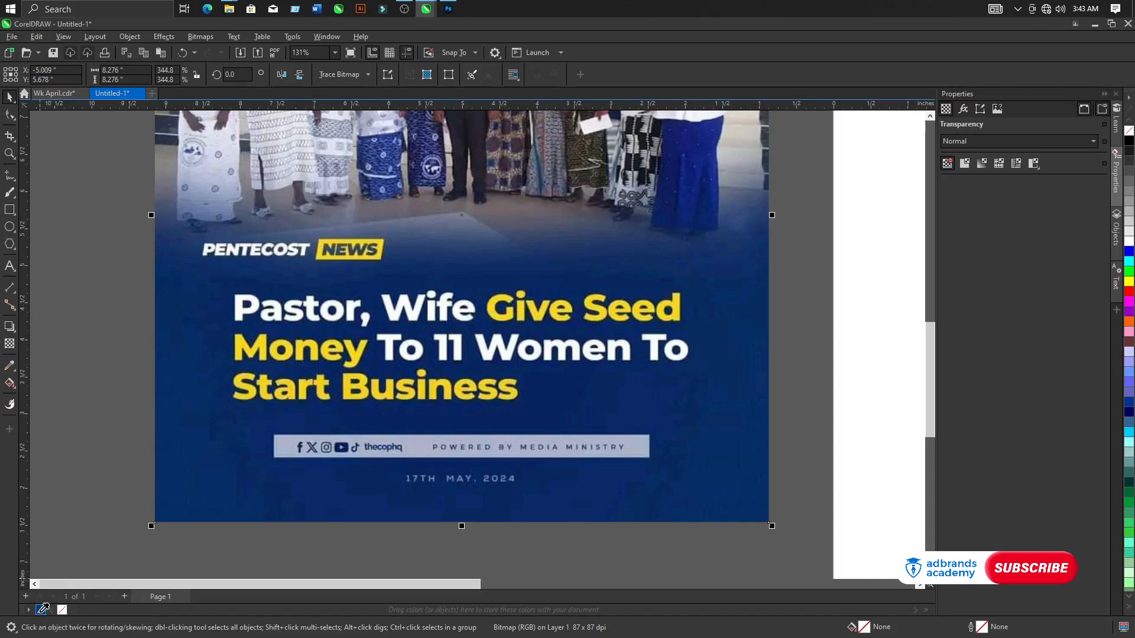
pyautogui.click(292, 344)
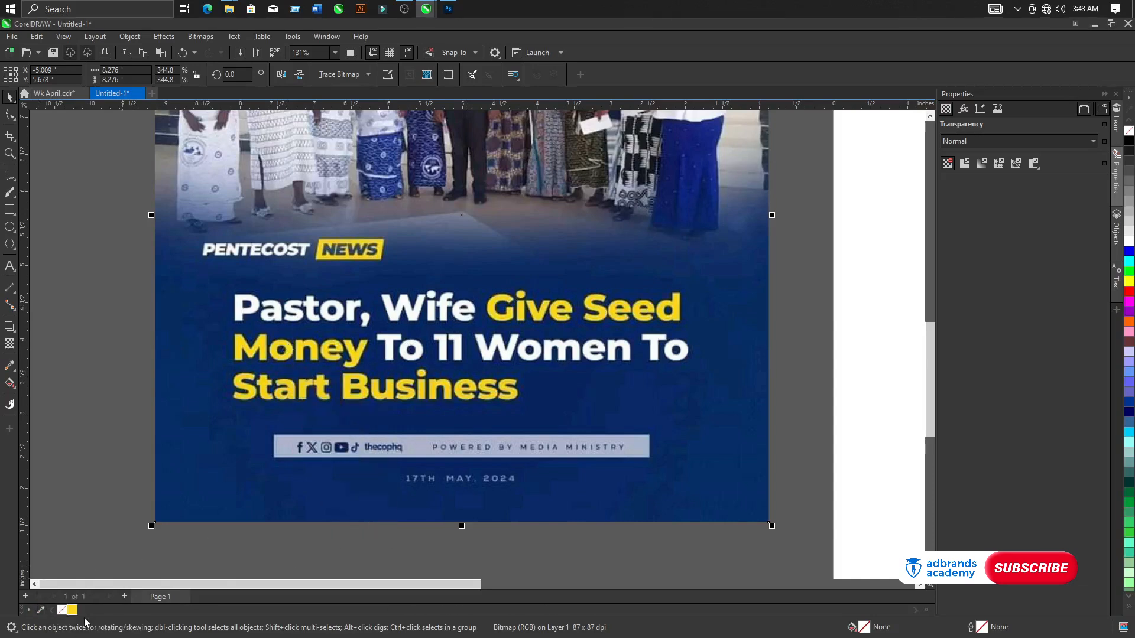
pyautogui.click(40, 610)
pyautogui.click(308, 418)
pyautogui.scroll(-3, 186, 407)
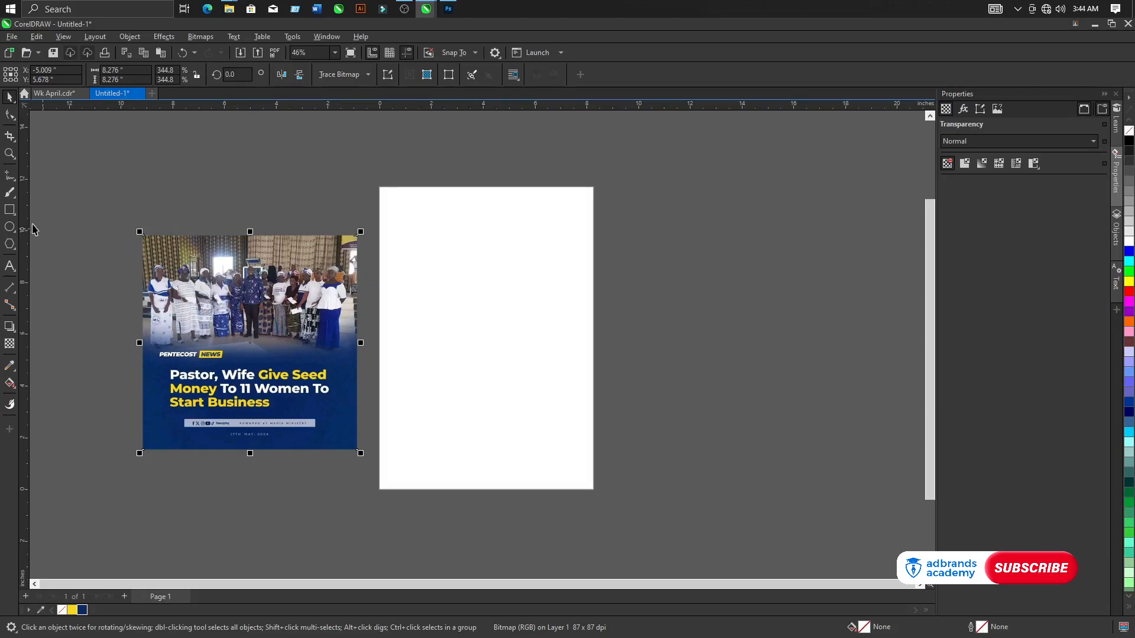
# Draw a rectangle on the page, size it to 8 by 8 inches and centre it on the page
pyautogui.click(9, 210)
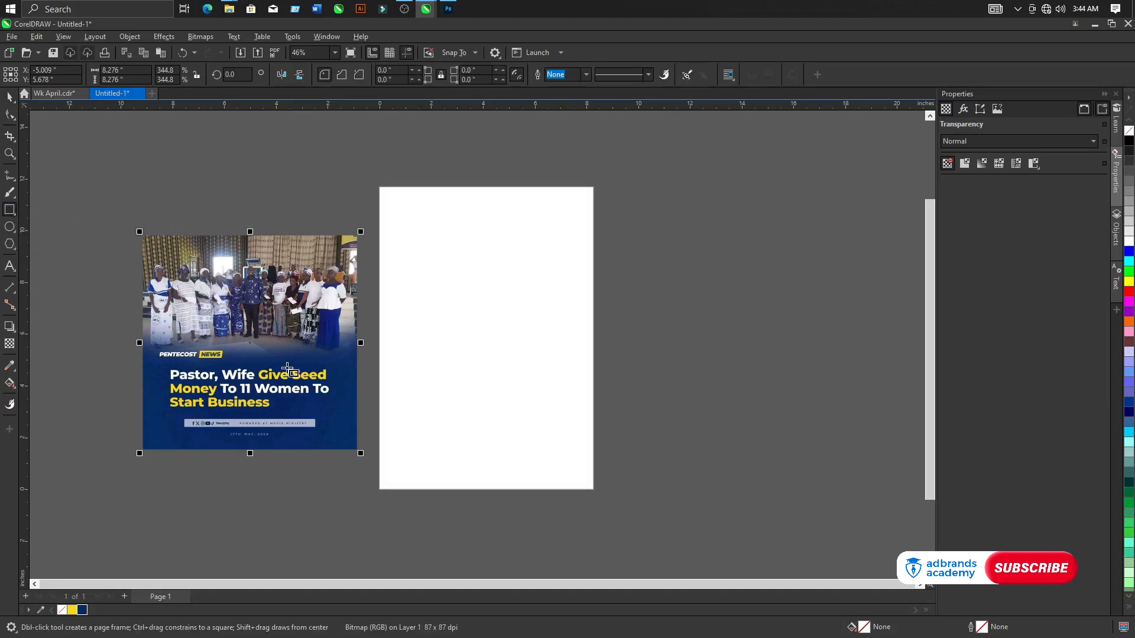
pyautogui.moveTo(388, 248); pyautogui.dragTo(568, 441)
pyautogui.click(125, 72)
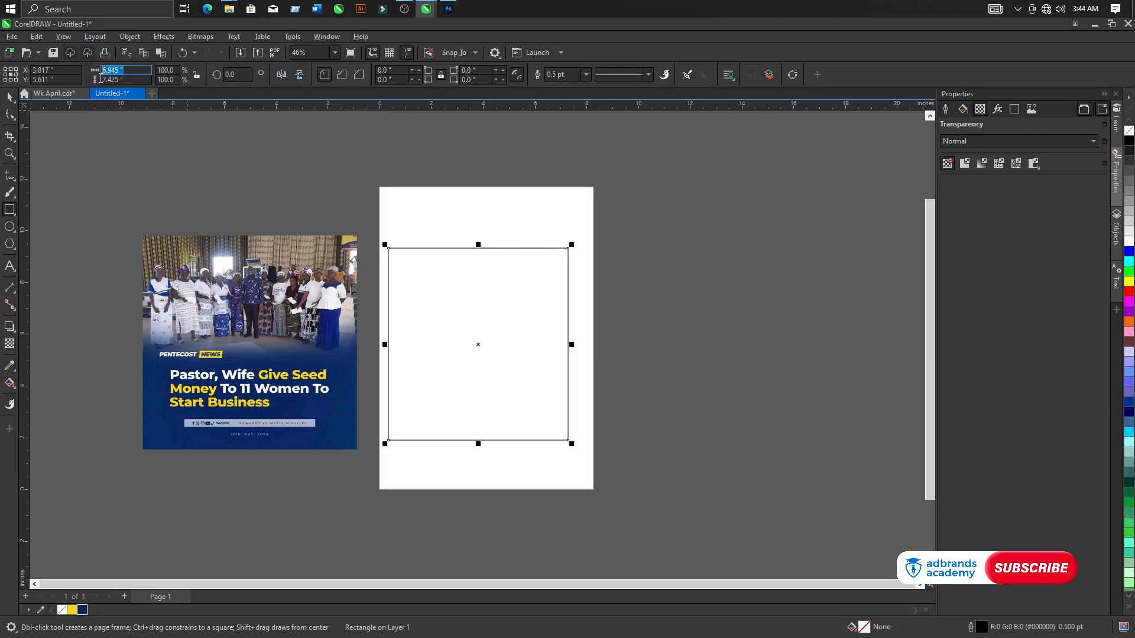
pyautogui.write('8')
pyautogui.press('Tab')
pyautogui.write('8')
pyautogui.press('Return')
pyautogui.click(9, 98)
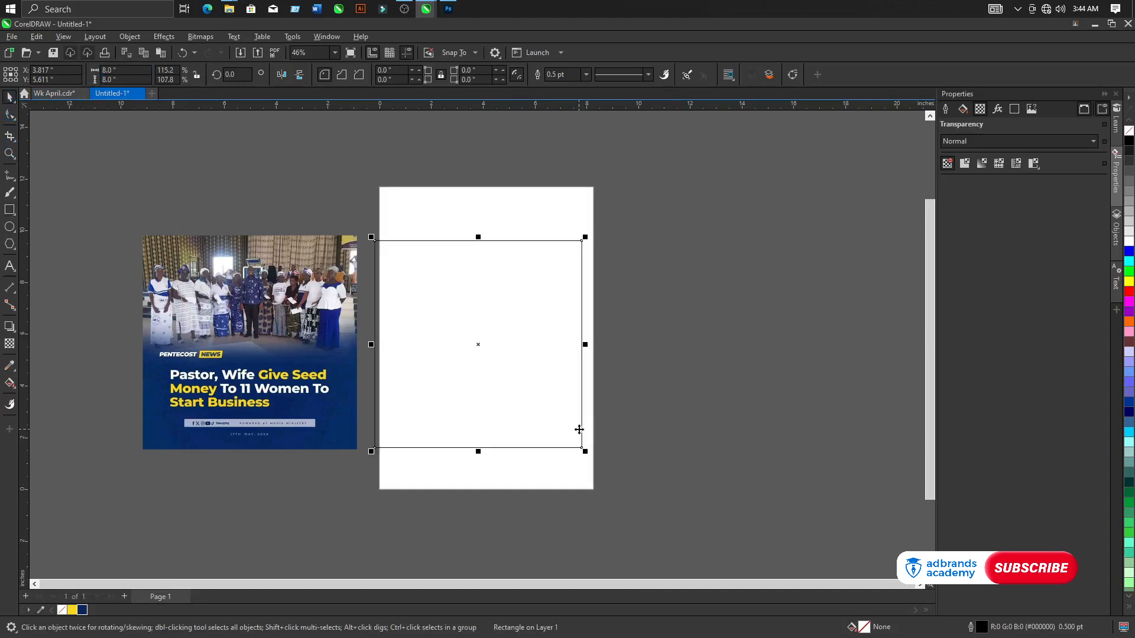
pyautogui.press('p')
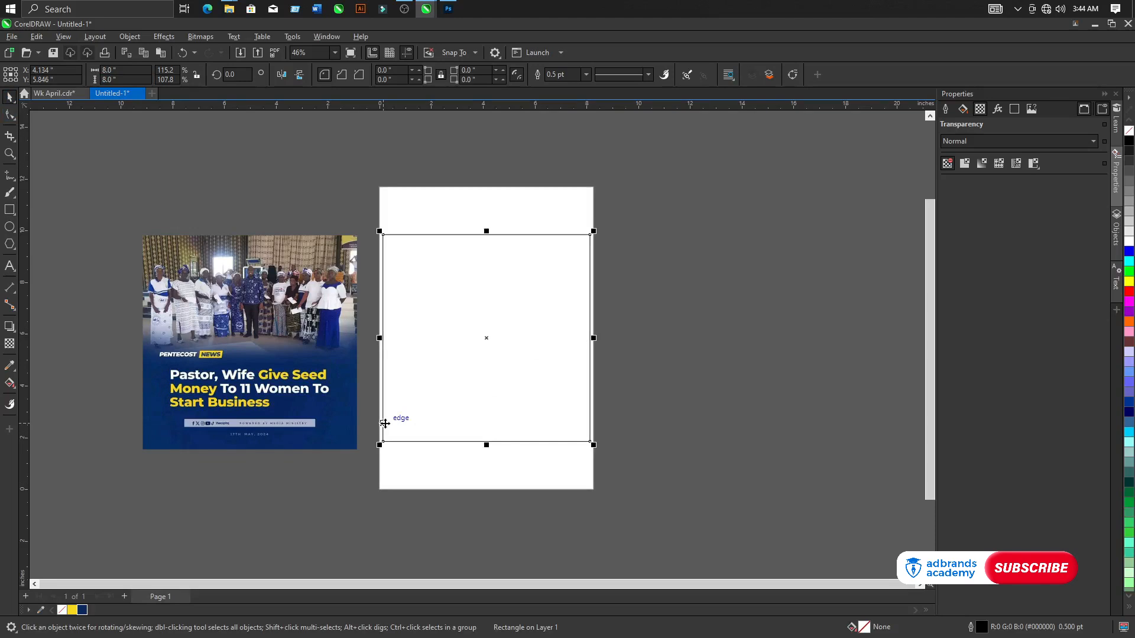
# Place a copy of the reference flyer on the empty canvas to the right of the page
pyautogui.scroll(4, 89, 299)
pyautogui.click(354, 284)
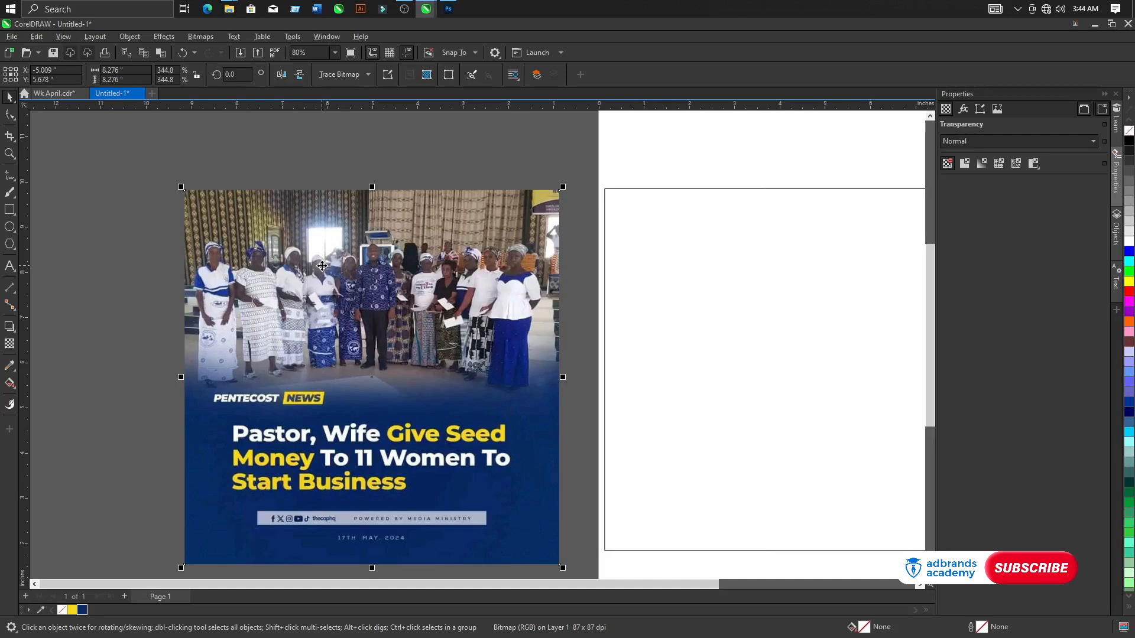
pyautogui.scroll(-4, 322, 266)
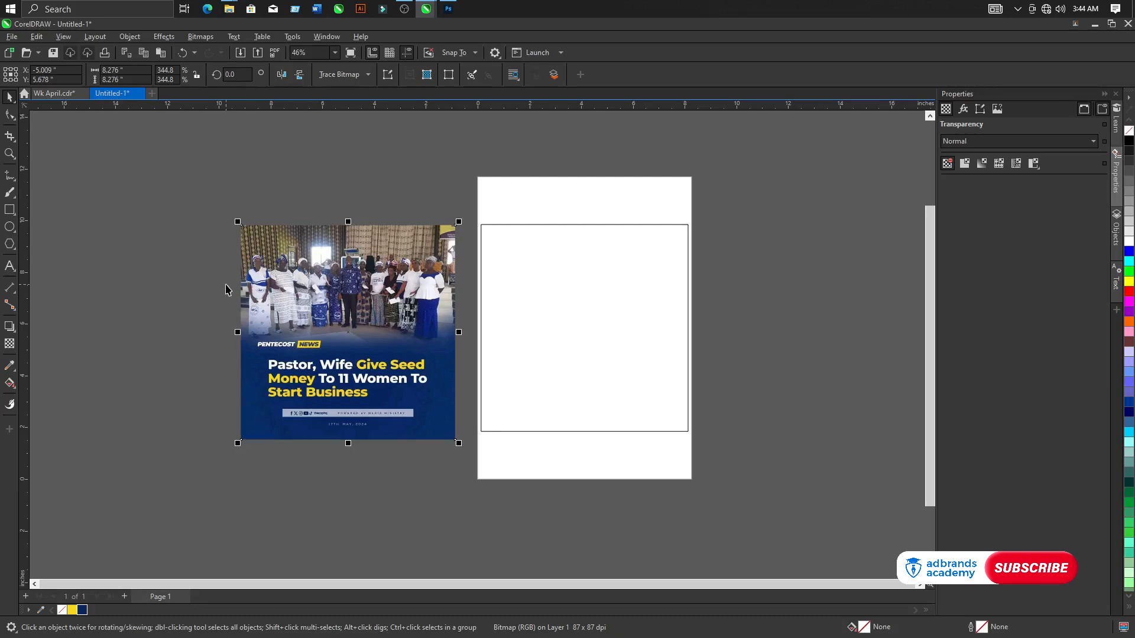
pyautogui.scroll(-2, 224, 281)
pyautogui.moveTo(271, 304); pyautogui.dragTo(591, 304)
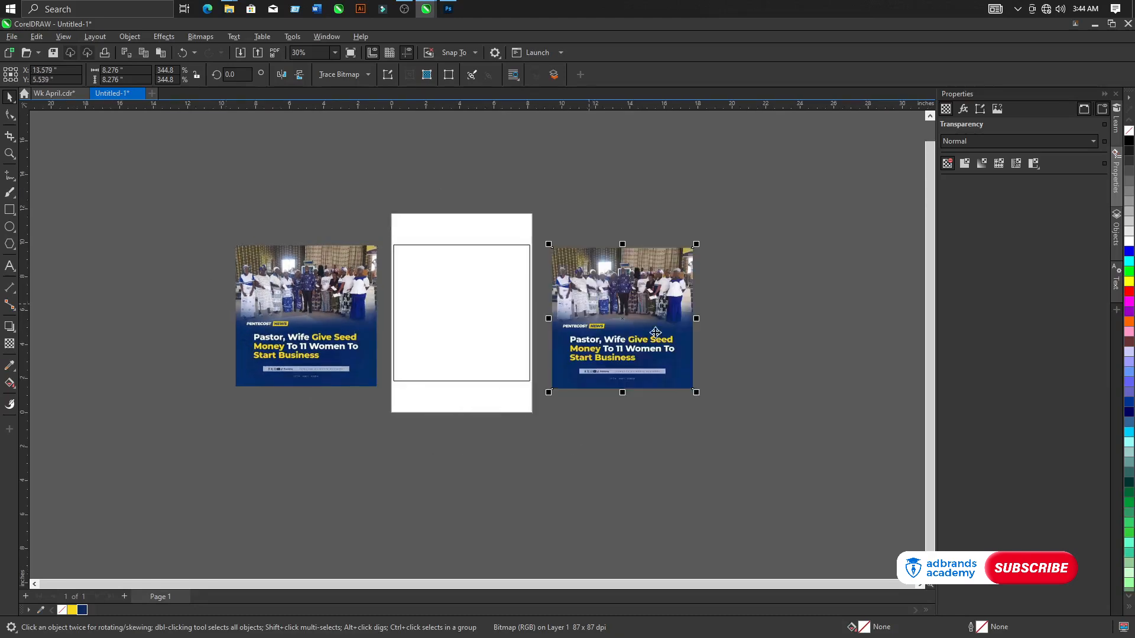
# Crop the copied flyer to its group photo, keeping an area of about 8.28 by 4.35 inches
pyautogui.scroll(2, 748, 287)
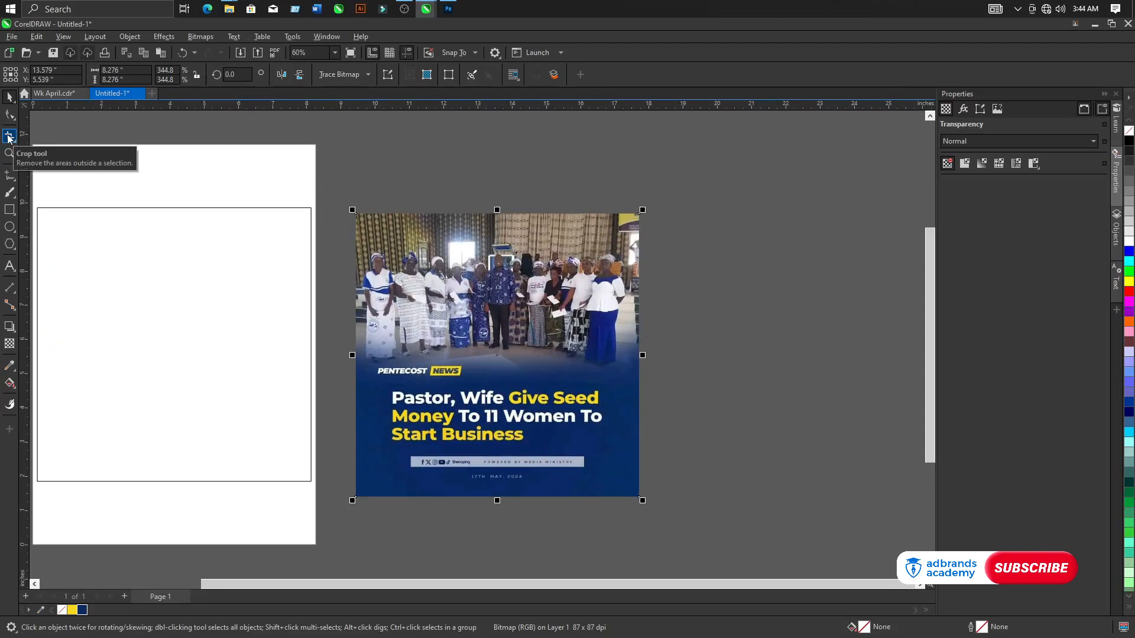
pyautogui.click(8, 137)
pyautogui.moveTo(358, 215); pyautogui.dragTo(638, 362)
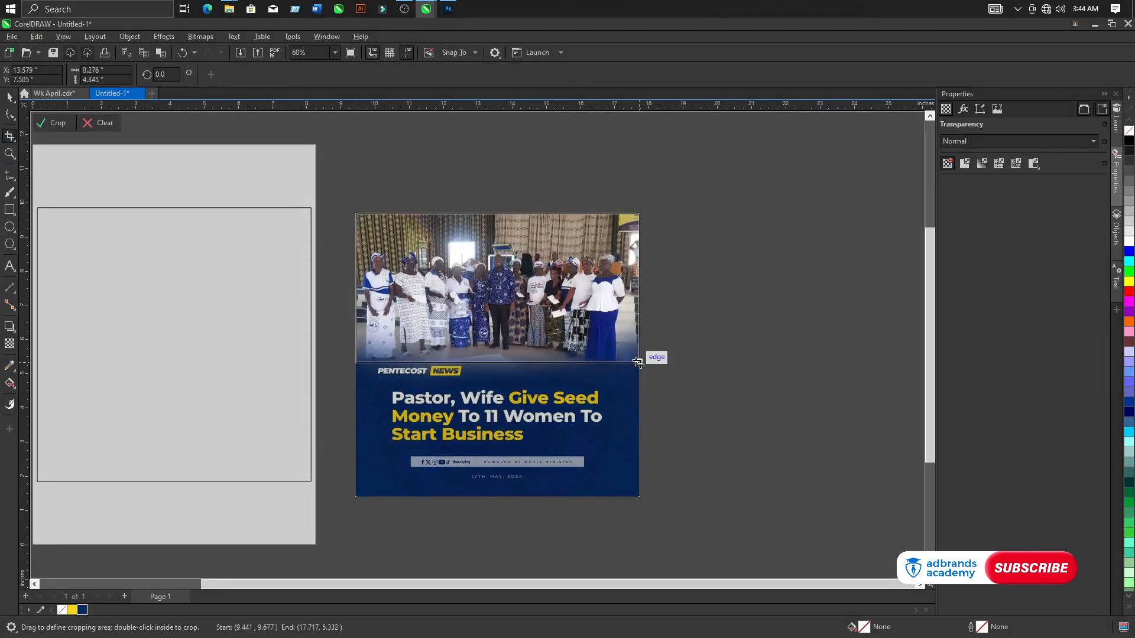
pyautogui.scroll(2, 547, 278)
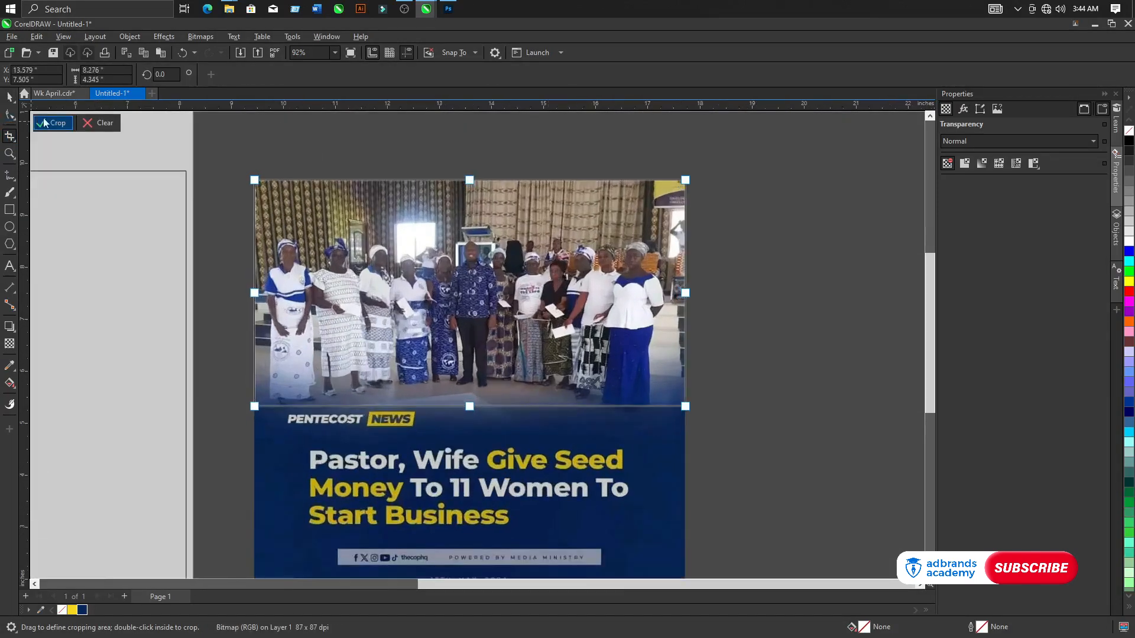
pyautogui.click(53, 123)
pyautogui.click(10, 96)
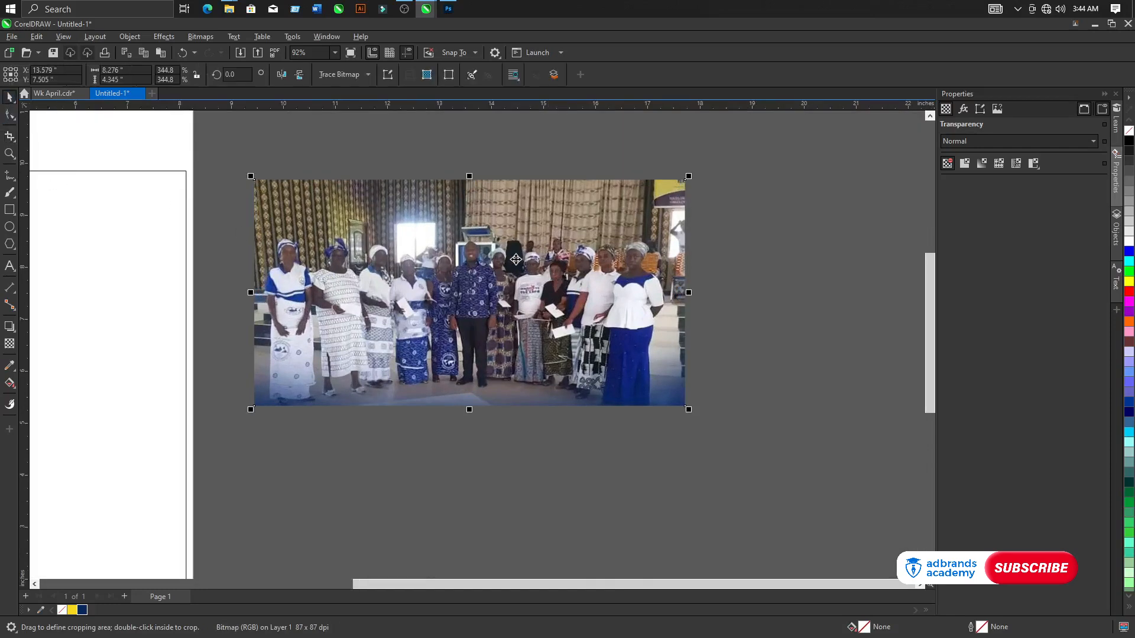
# Try placing the cropped photo inside the square frame with PowerClip, and undo the placement
pyautogui.scroll(-3, 592, 270)
pyautogui.scroll(2, 320, 235)
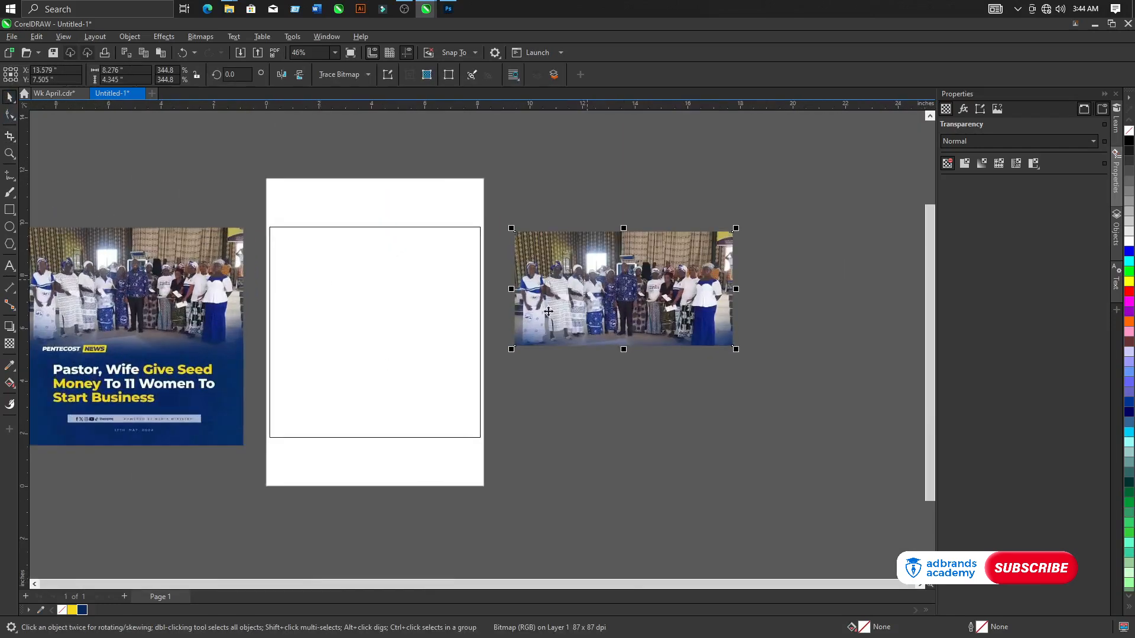
pyautogui.scroll(2, 355, 286)
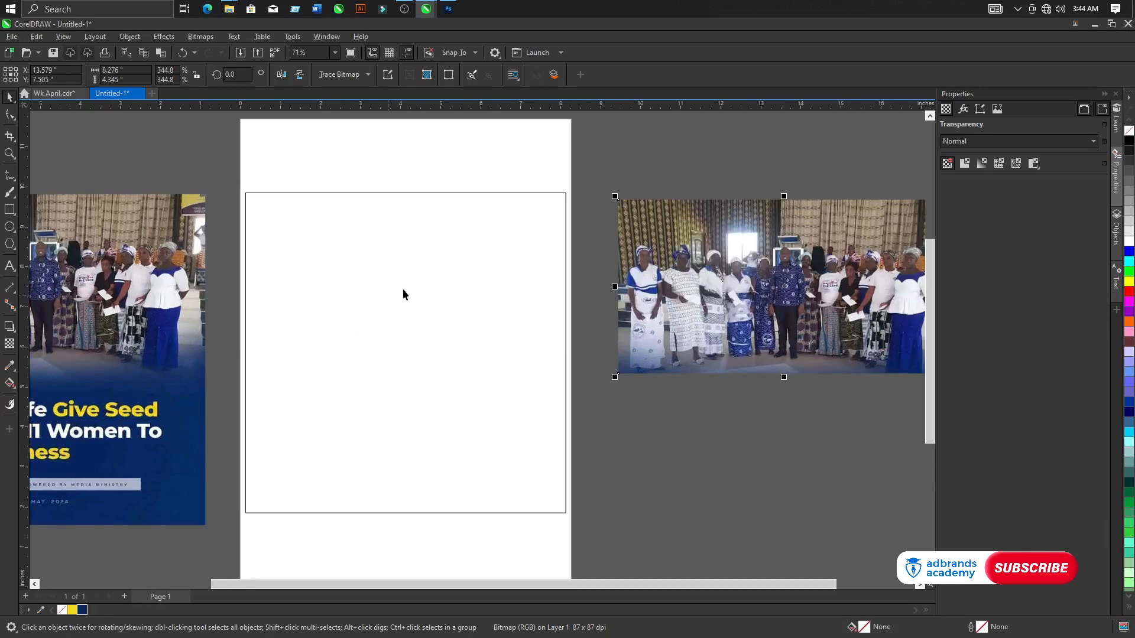
pyautogui.scroll(-1, 451, 342)
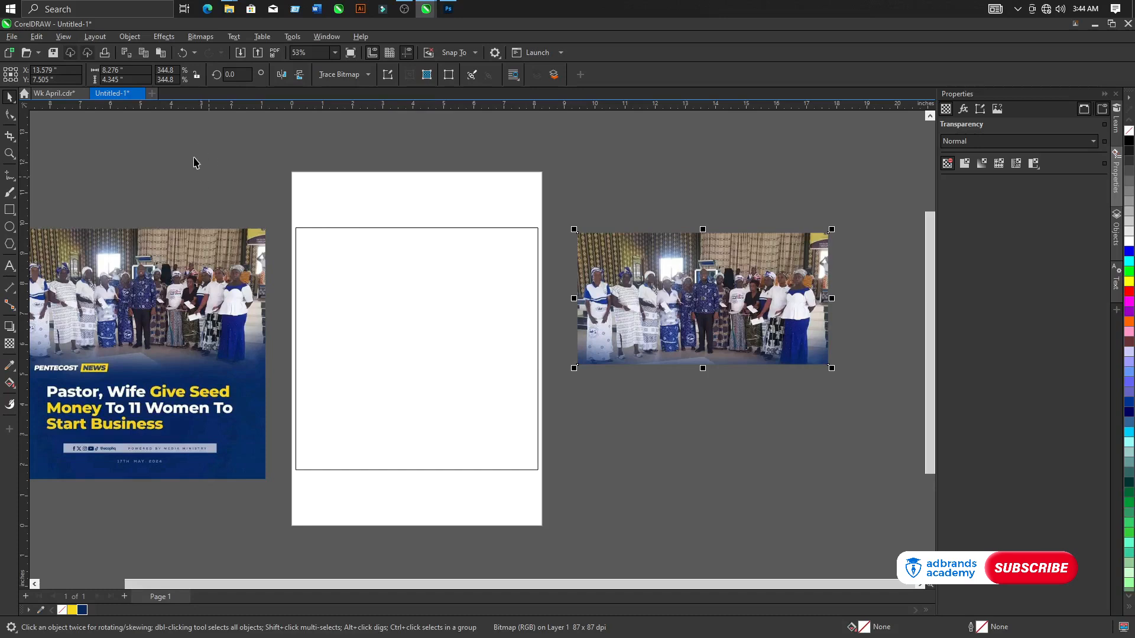
pyautogui.click(130, 38)
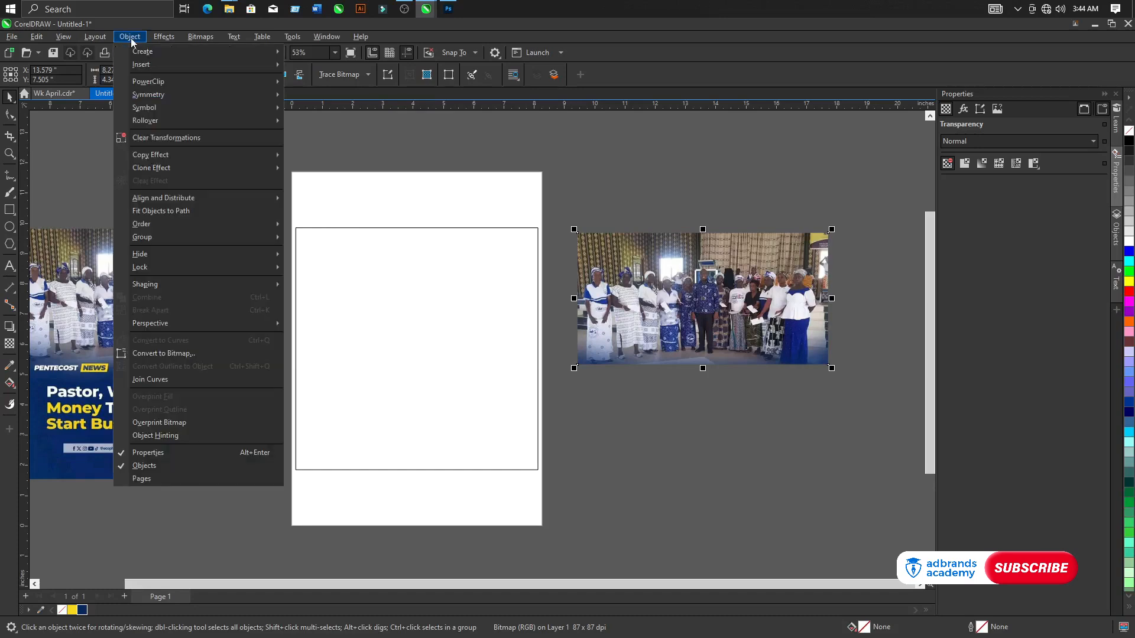
pyautogui.click(68, 220)
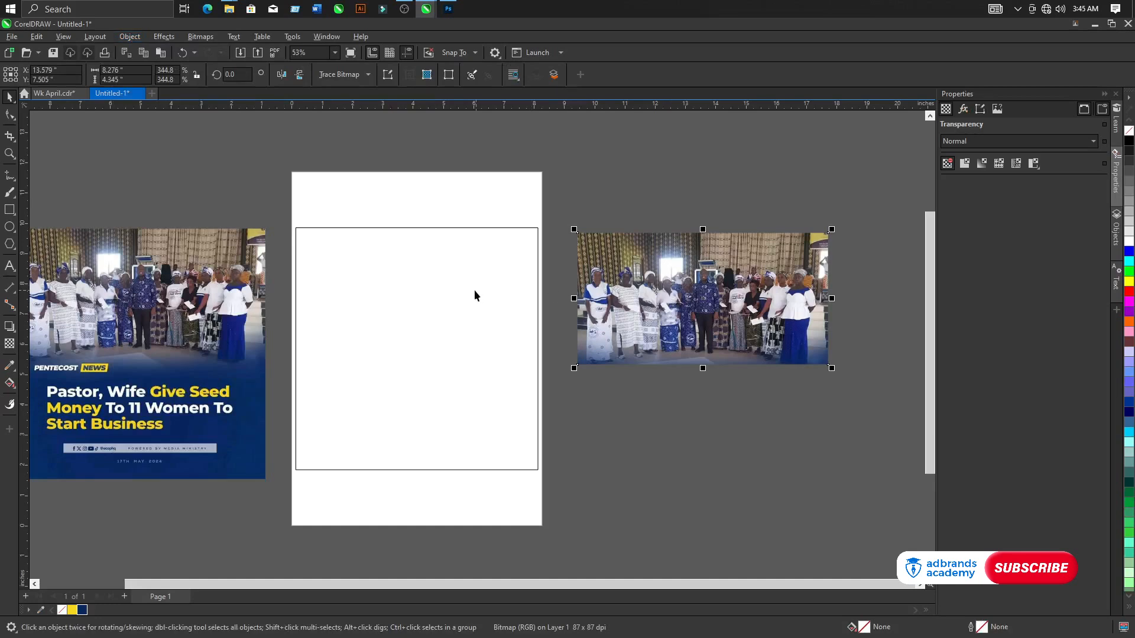
pyautogui.click(118, 37)
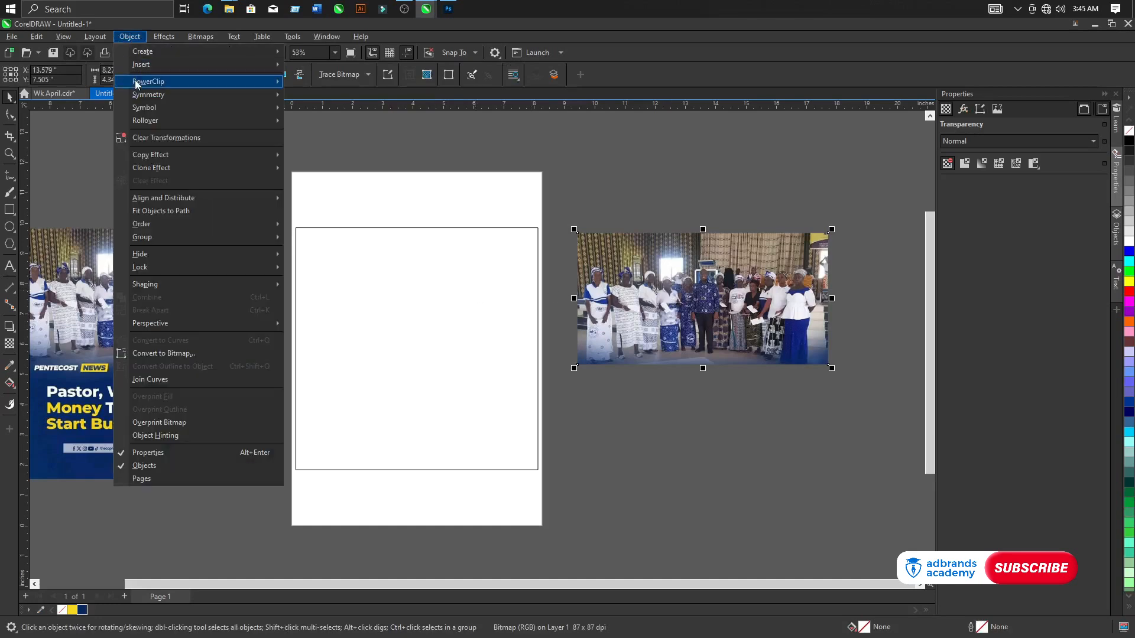
pyautogui.moveTo(136, 83)
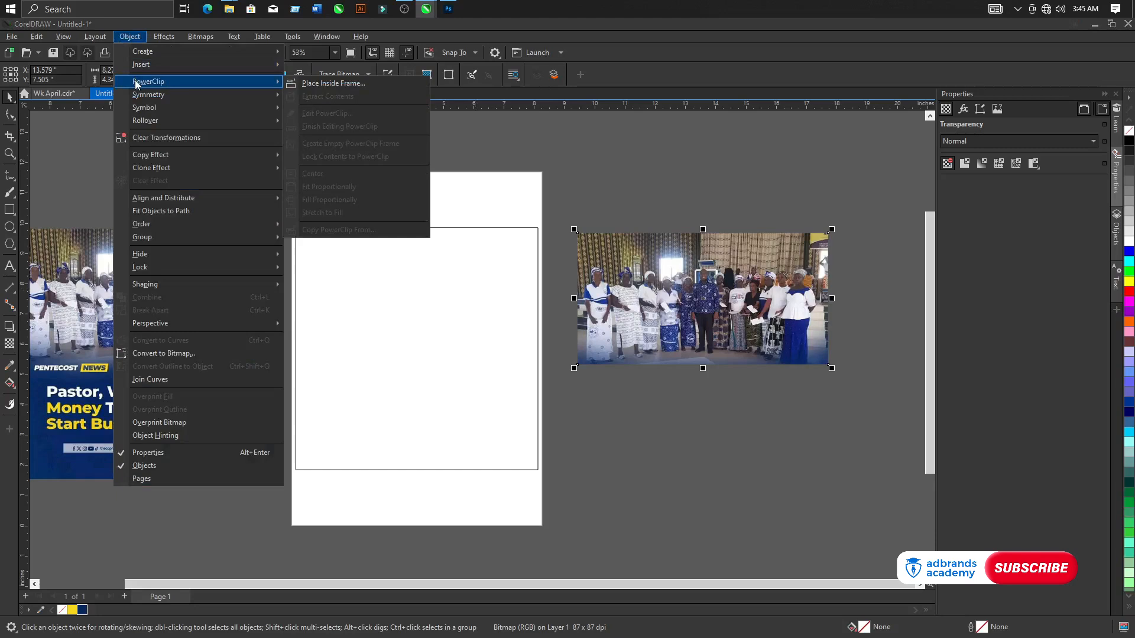
pyautogui.click(301, 84)
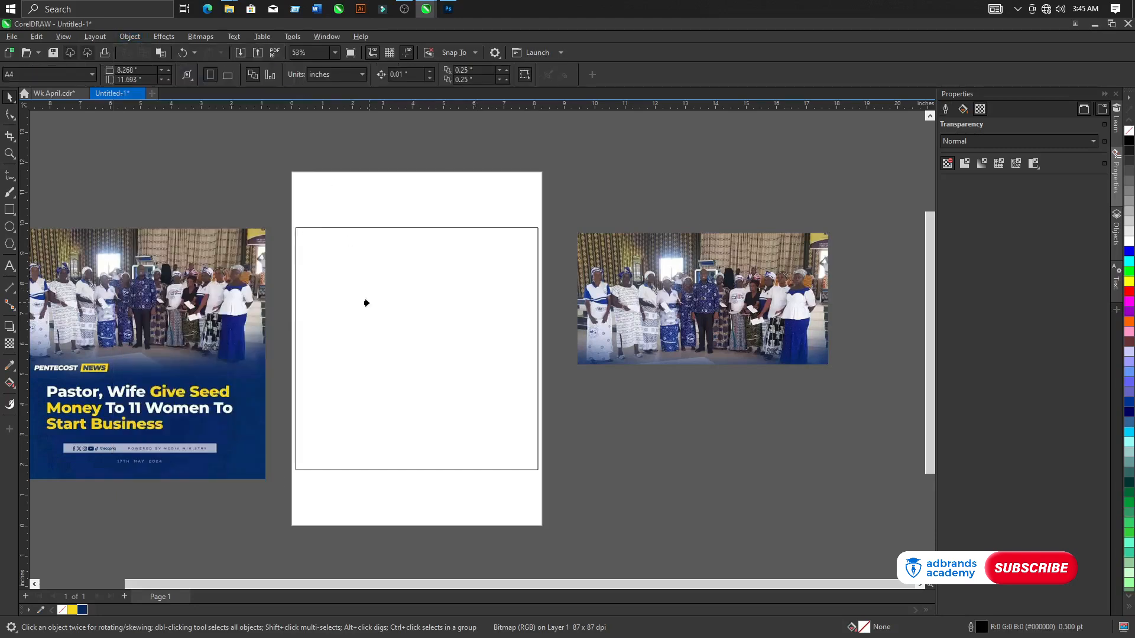
pyautogui.click(366, 302)
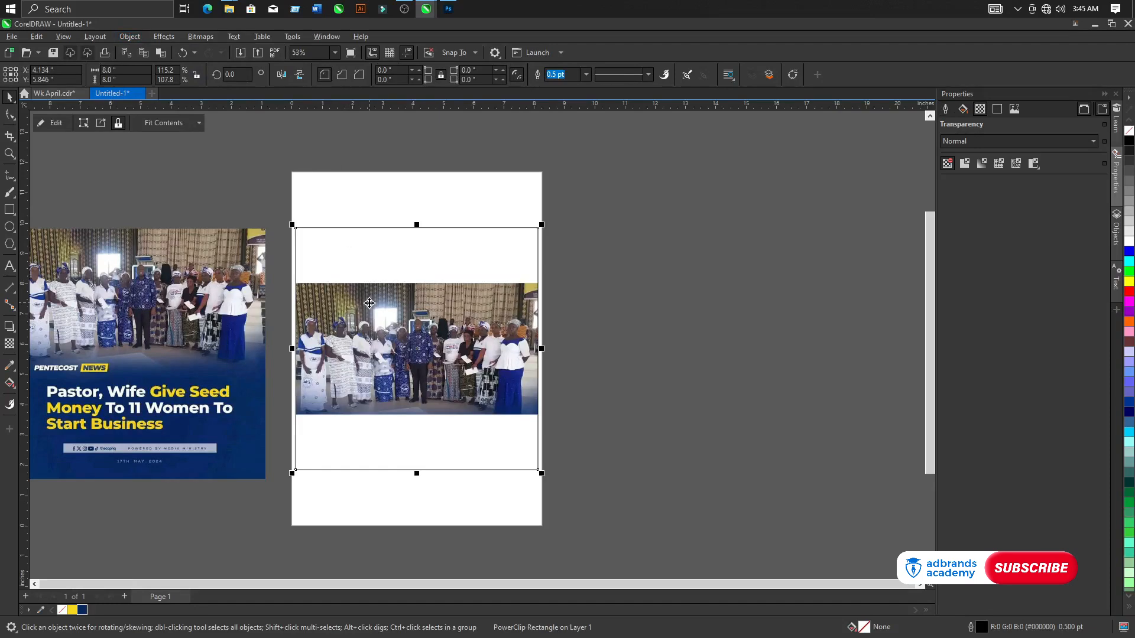
pyautogui.hotkey('ctrl', 'z')
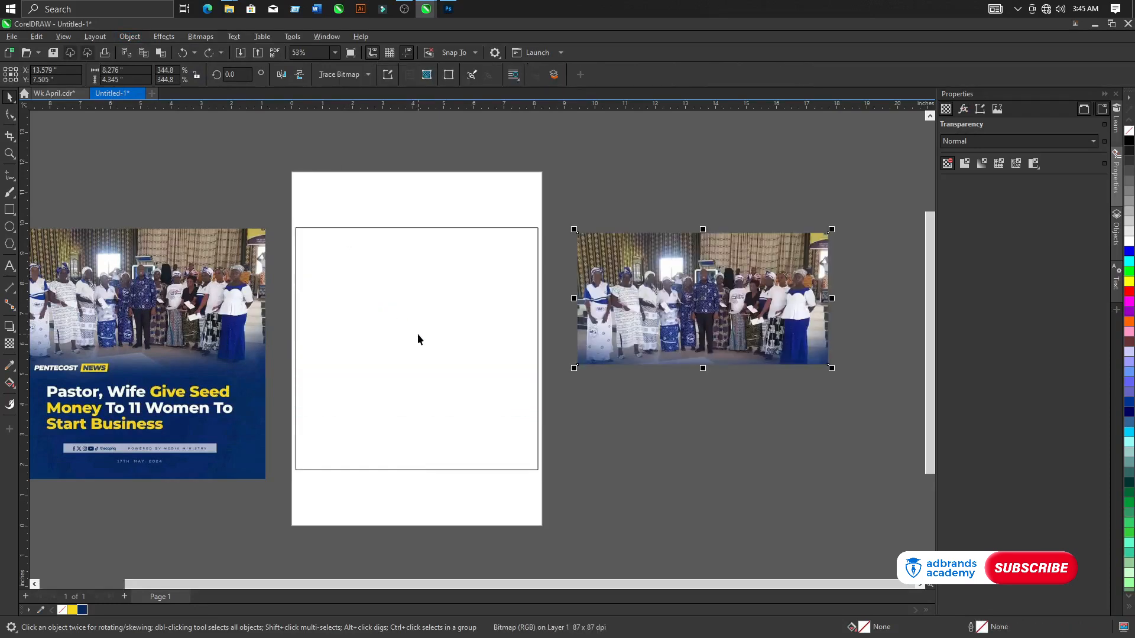
# PowerClip the group photo inside the square frame and move it up to the frame's upper edge
pyautogui.moveTo(679, 297); pyautogui.dragTo(392, 370)
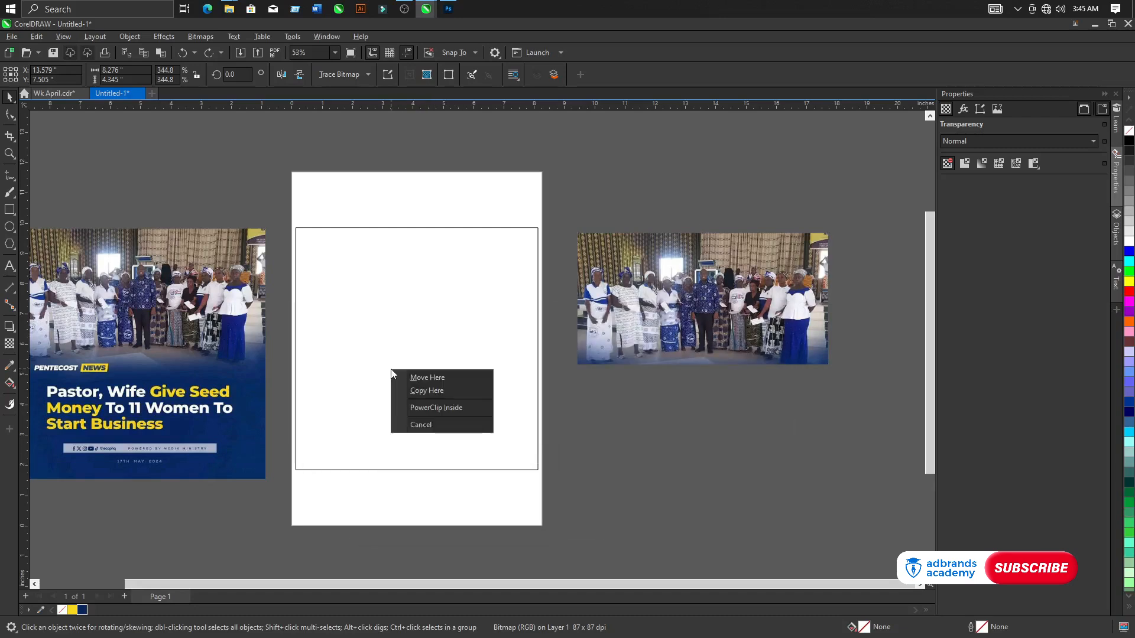
pyautogui.click(423, 407)
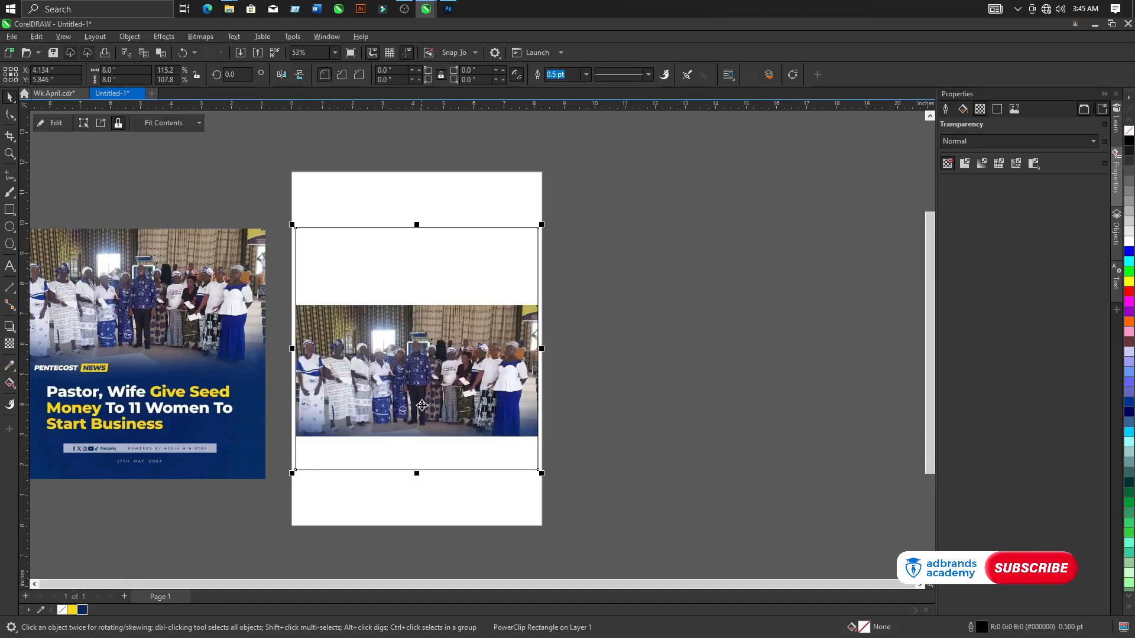
pyautogui.click(55, 123)
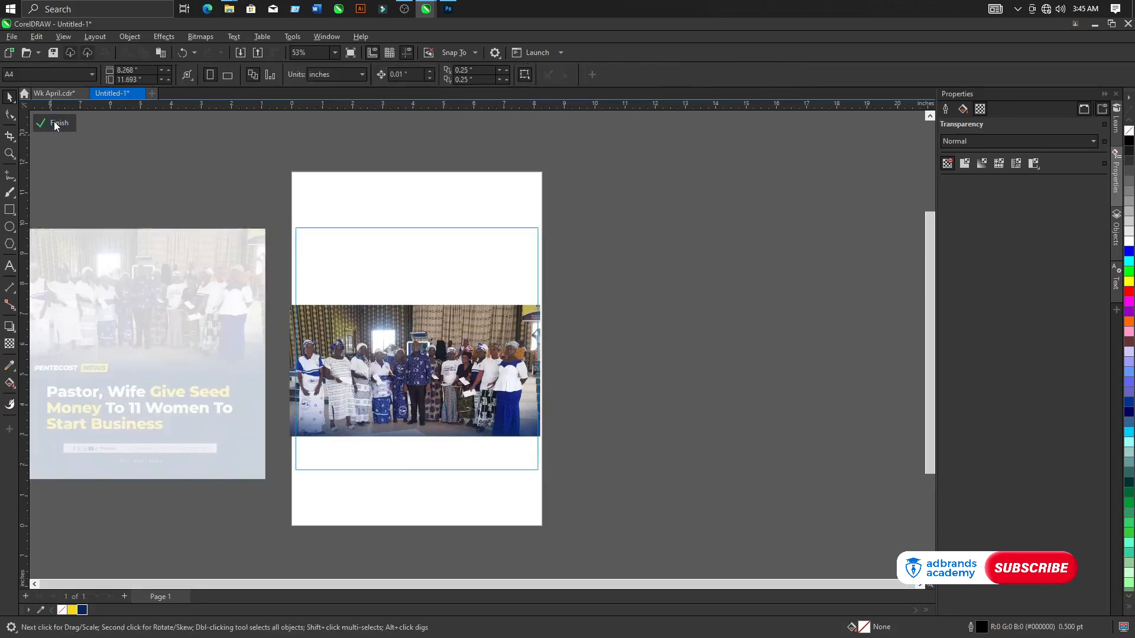
pyautogui.click(58, 126)
pyautogui.doubleClick(405, 371)
pyautogui.moveTo(417, 374); pyautogui.dragTo(413, 299)
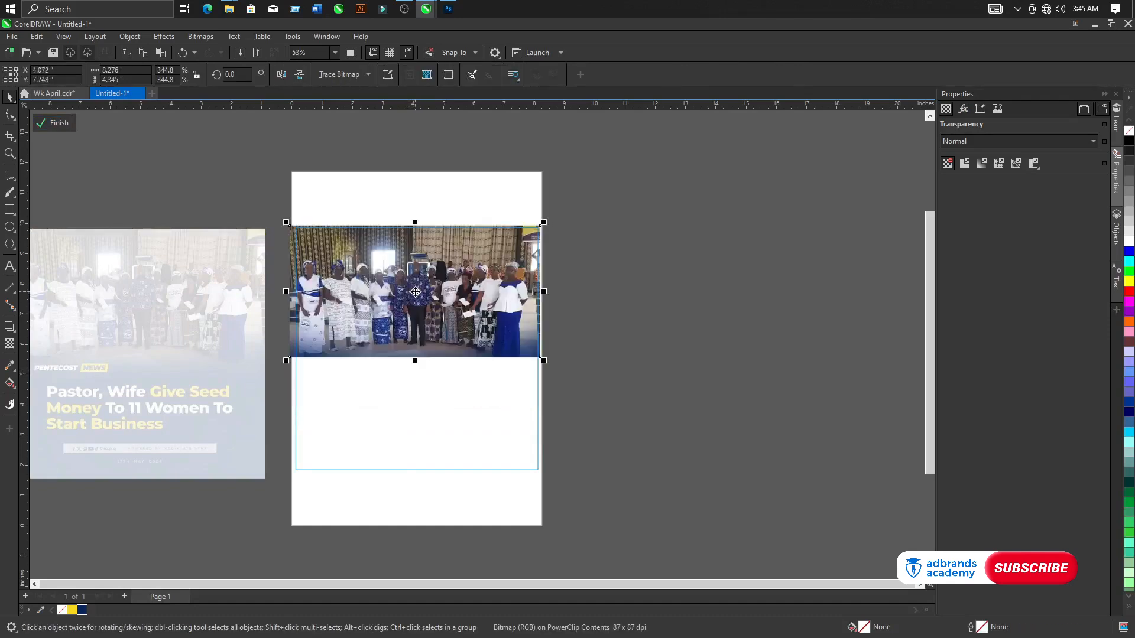
# Fade the photo's lower edge with a vertical fountain transparency and finish editing the frame's contents
pyautogui.scroll(2, 301, 250)
pyautogui.scroll(1, 301, 250)
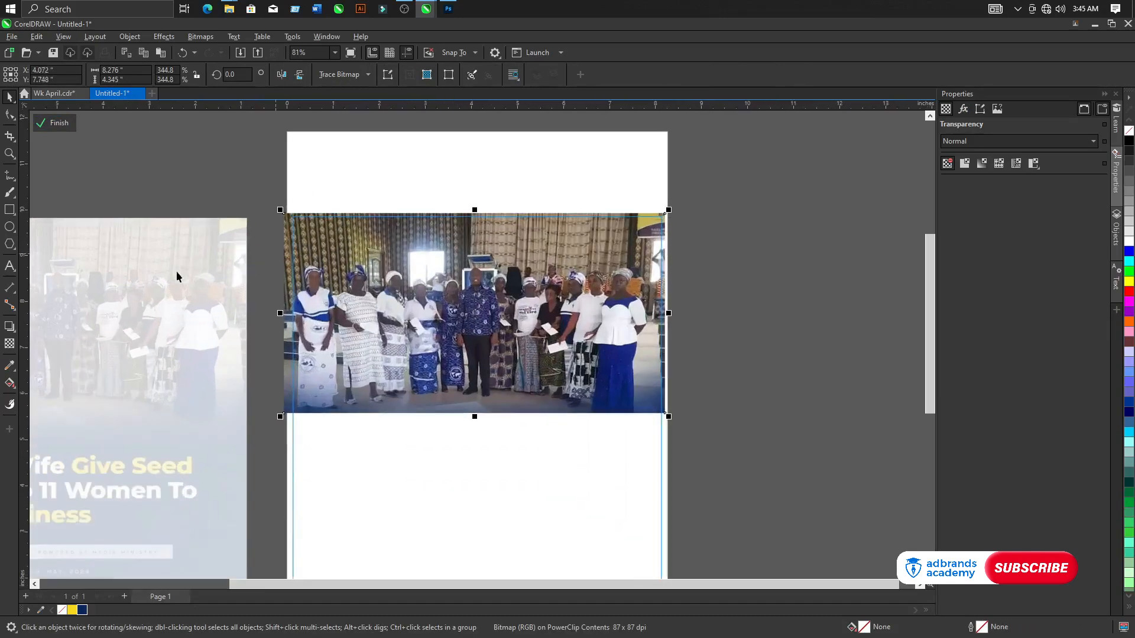
pyautogui.click(9, 343)
pyautogui.scroll(-2, 248, 405)
pyautogui.scroll(2, 384, 381)
pyautogui.moveTo(399, 361); pyautogui.dragTo(399, 420)
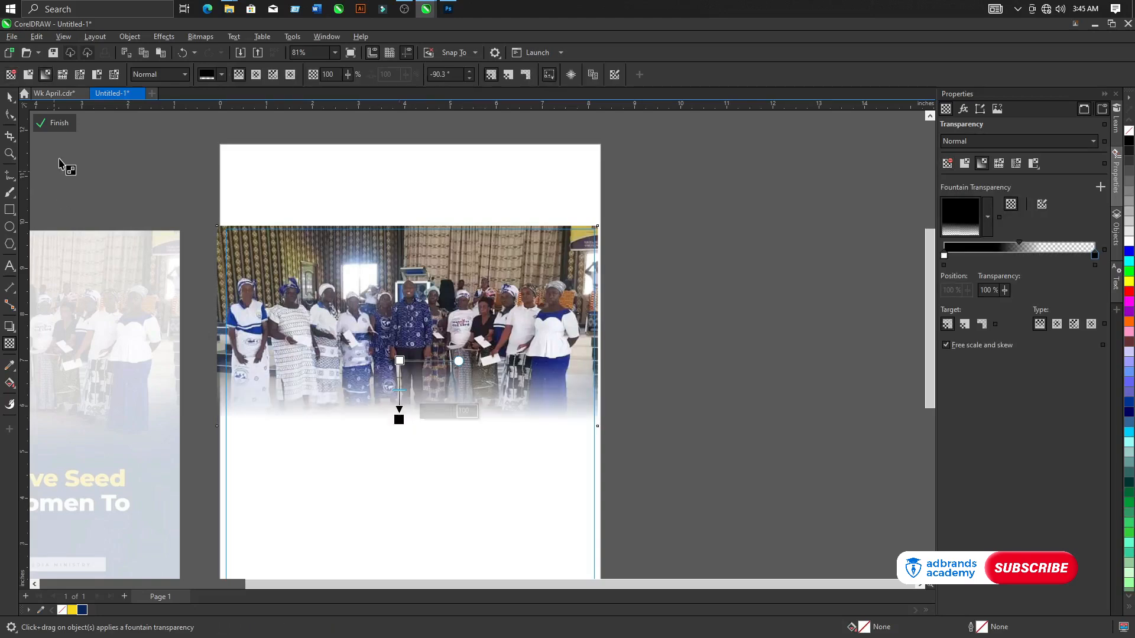
pyautogui.click(53, 123)
pyautogui.scroll(-2, 366, 333)
pyautogui.press('space')
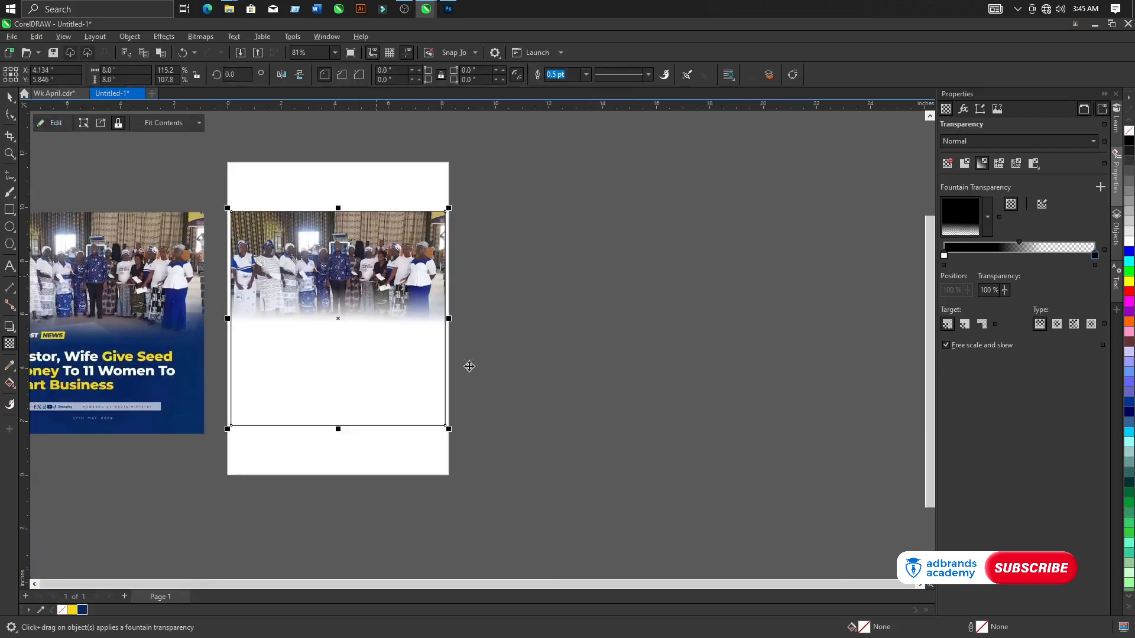
# Fill the square frame with the dark blue sampled from the reference flyer
pyautogui.scroll(-2, 539, 346)
pyautogui.scroll(2, 331, 337)
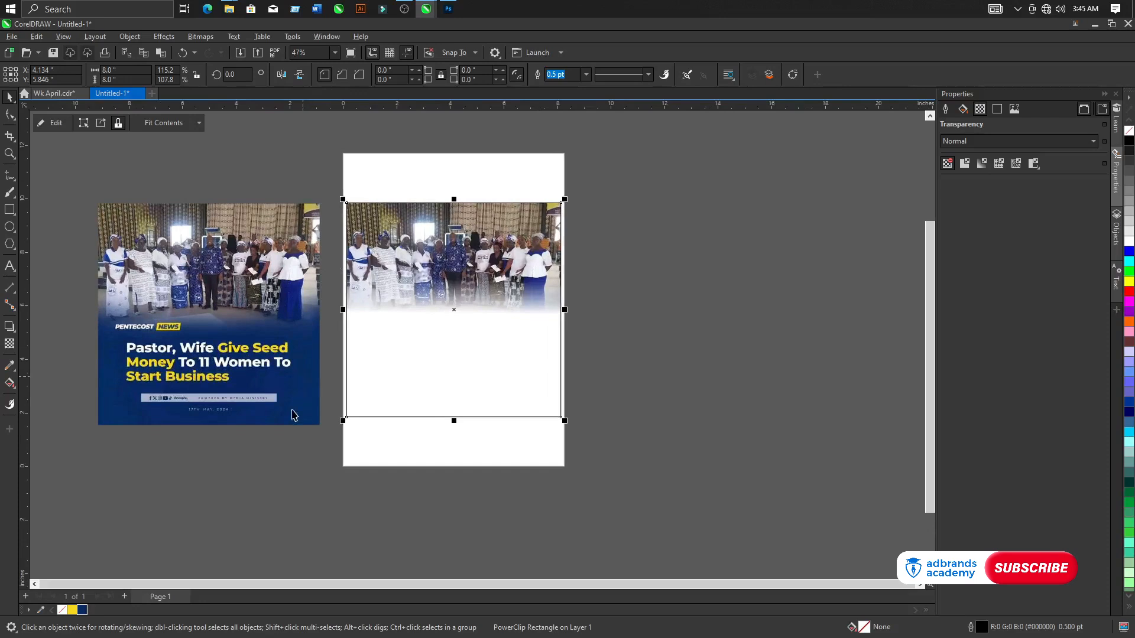
pyautogui.click(83, 611)
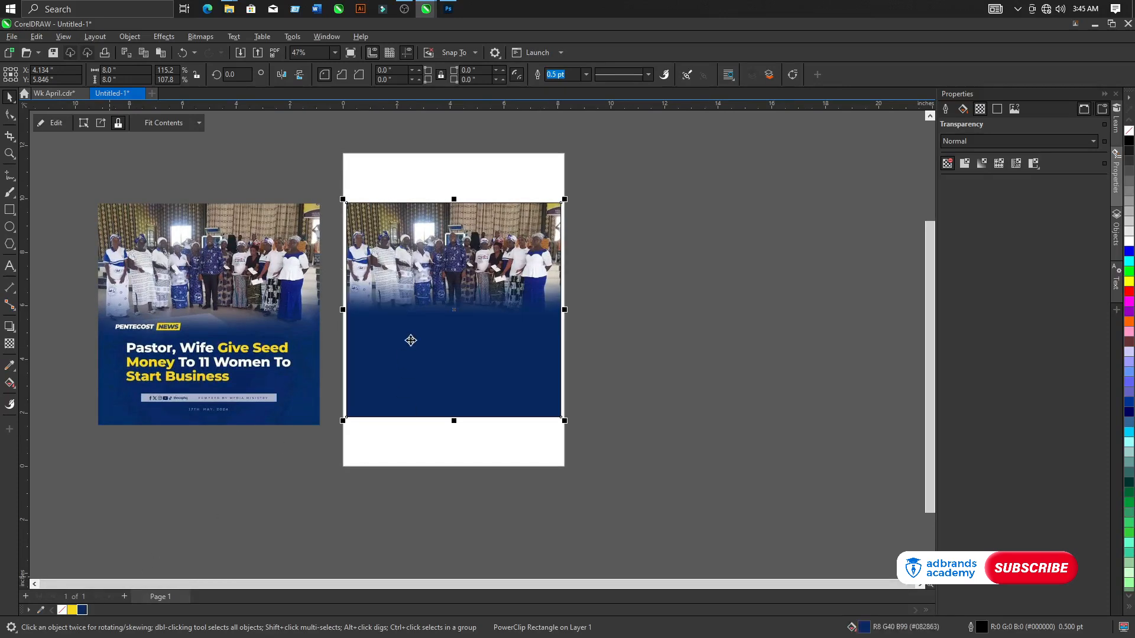
# Compare the blue background and photo fade of the new design with the reference flyer
pyautogui.scroll(1, 174, 295)
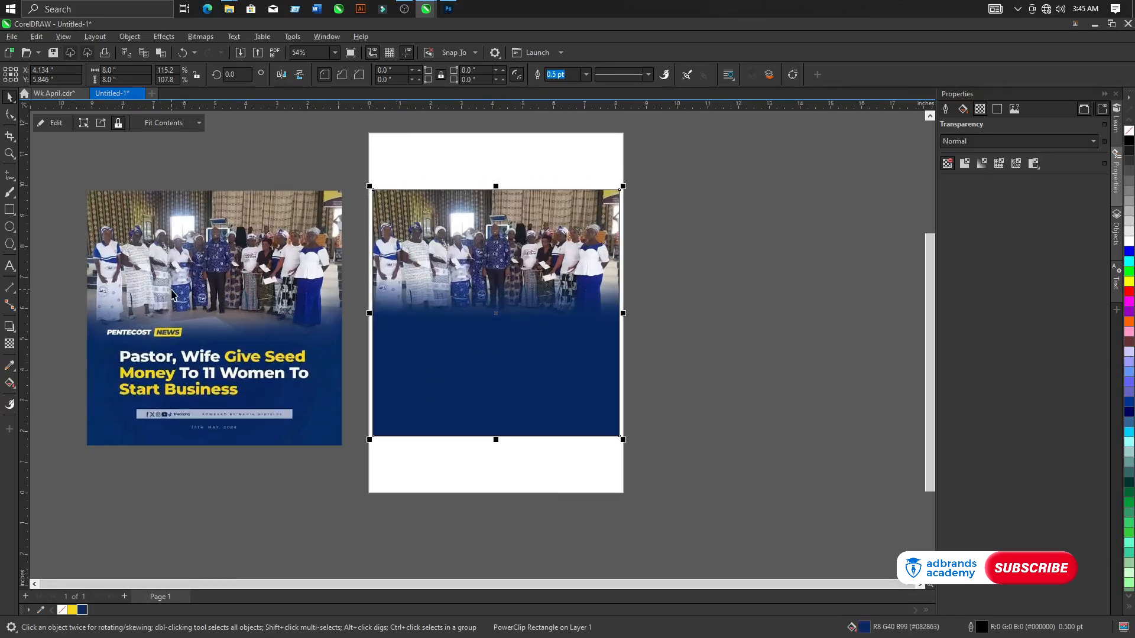
pyautogui.scroll(1, 252, 307)
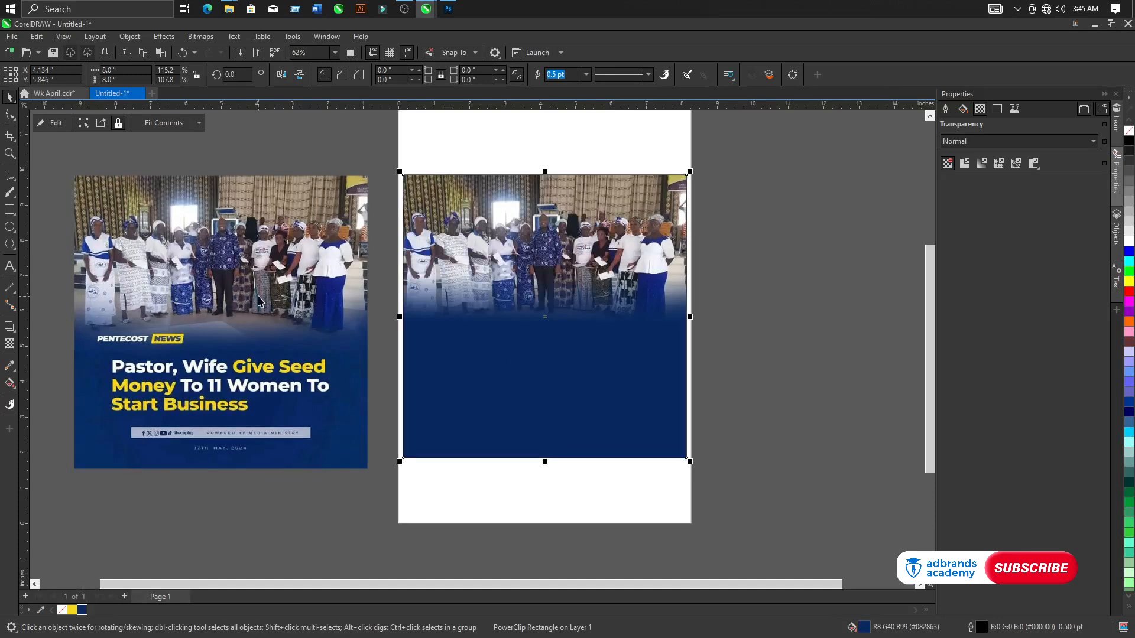
pyautogui.scroll(-3, 449, 377)
pyautogui.scroll(1, 272, 307)
pyautogui.scroll(1, 379, 362)
pyautogui.scroll(-1, 379, 366)
pyautogui.scroll(4, 488, 347)
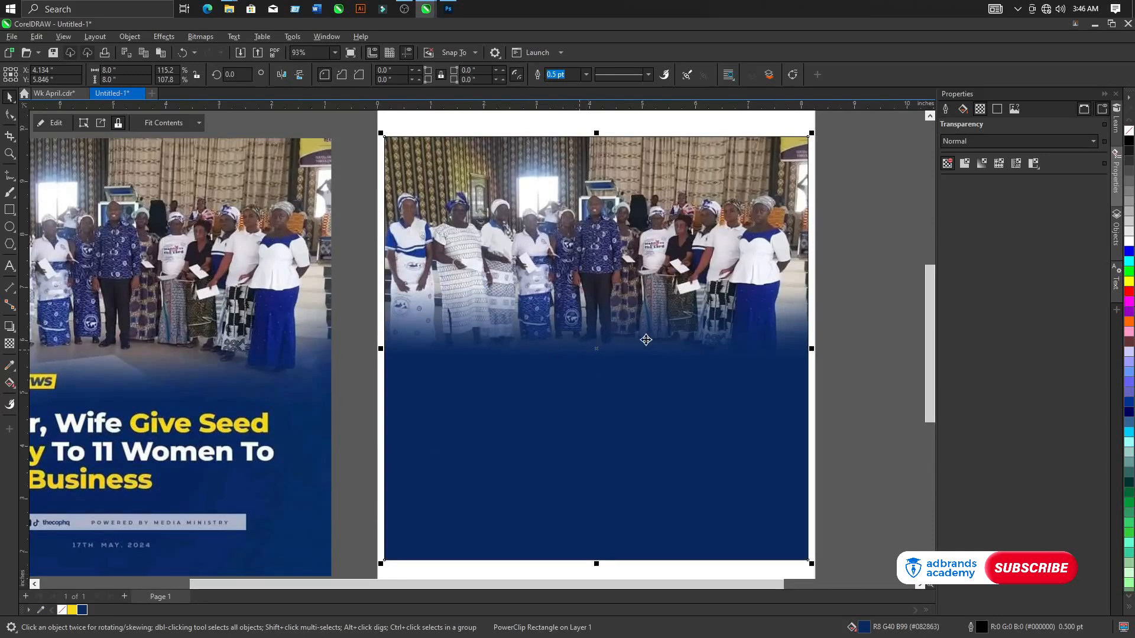
pyautogui.scroll(-3, 643, 341)
pyautogui.scroll(4, 271, 371)
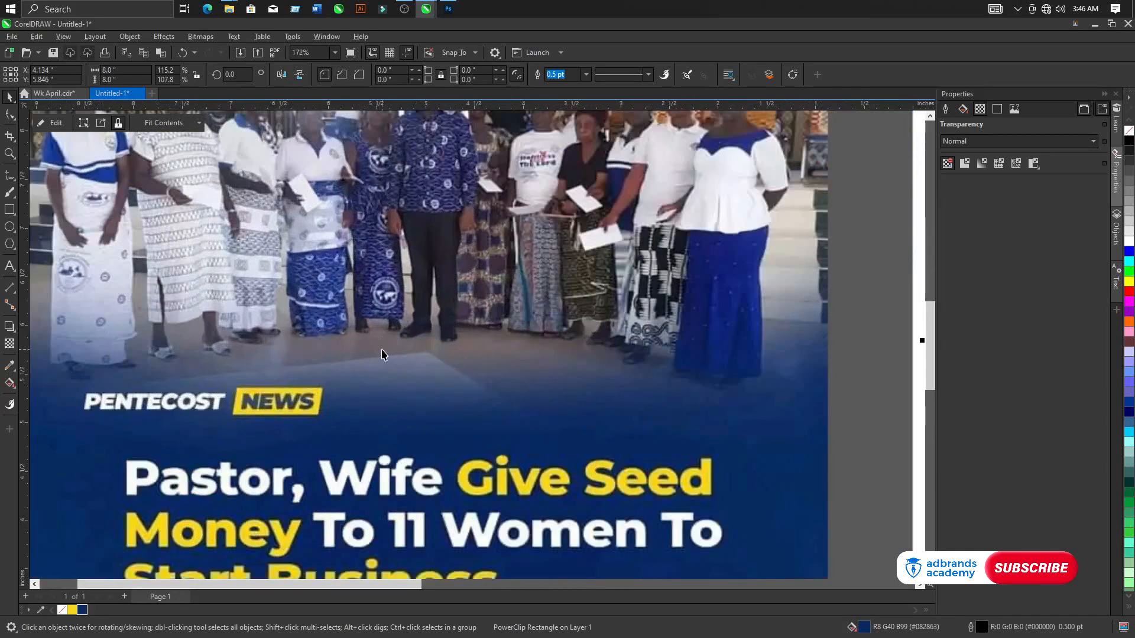
pyautogui.scroll(-8, 381, 354)
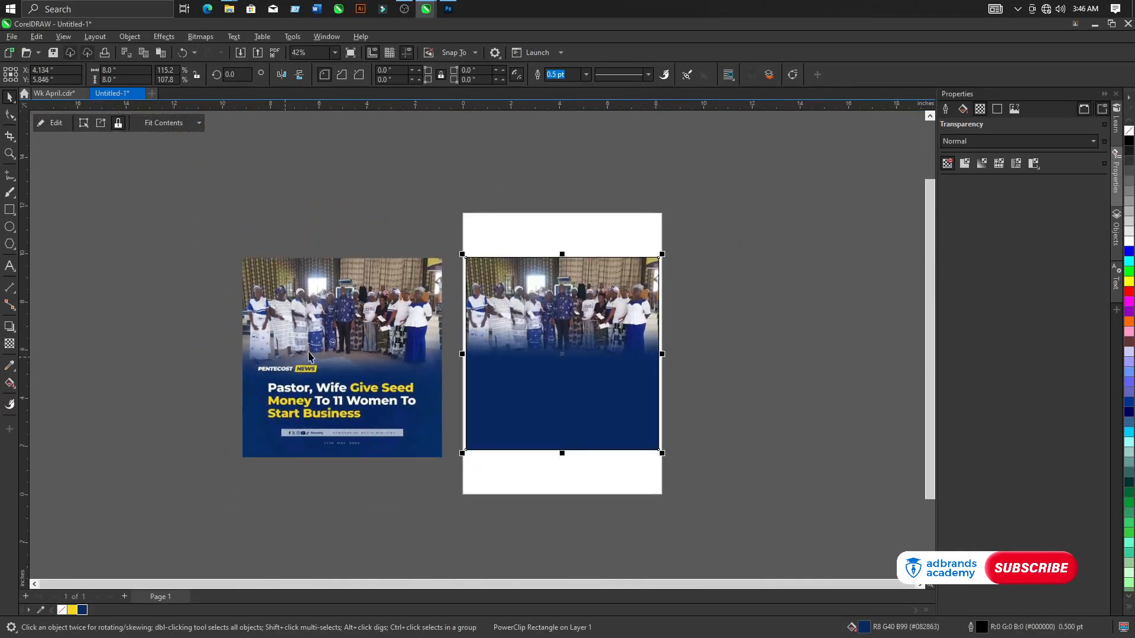
pyautogui.scroll(2, 564, 340)
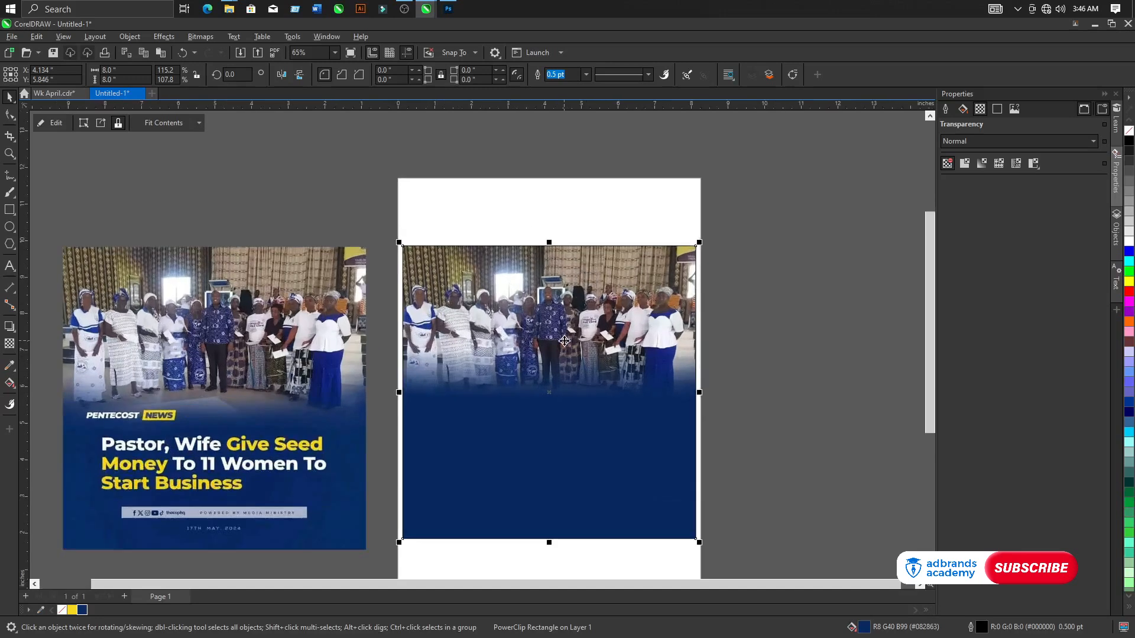
pyautogui.scroll(-1, 483, 314)
pyautogui.scroll(2, 235, 404)
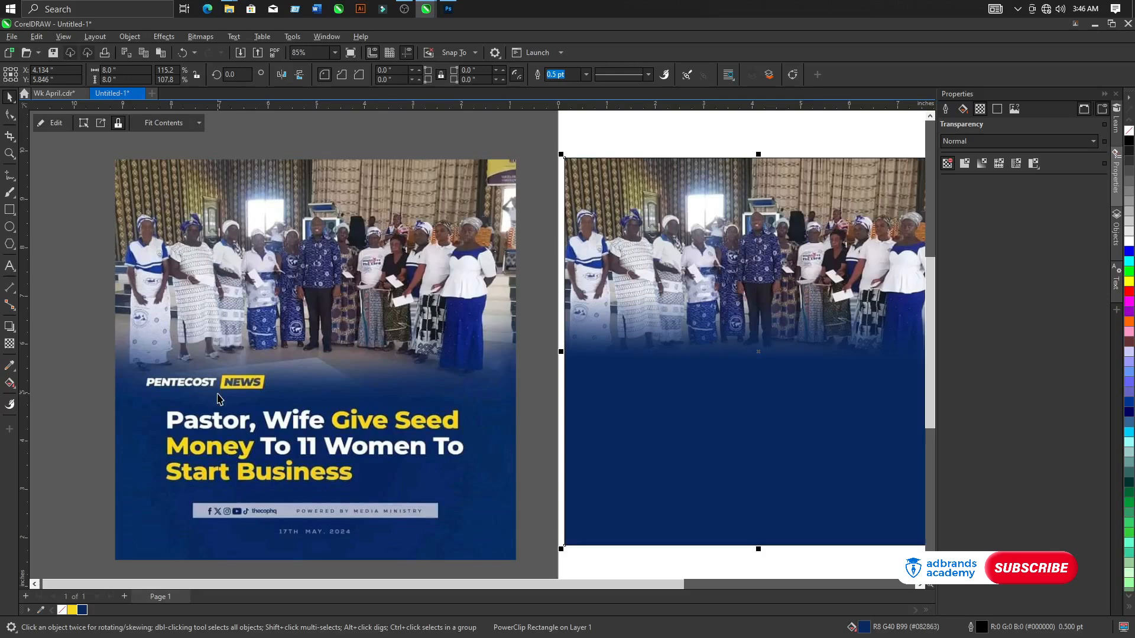
pyautogui.scroll(-3, 194, 390)
# Add the artistic text "PENTECOST" on the blue area just below the photo
pyautogui.click(9, 266)
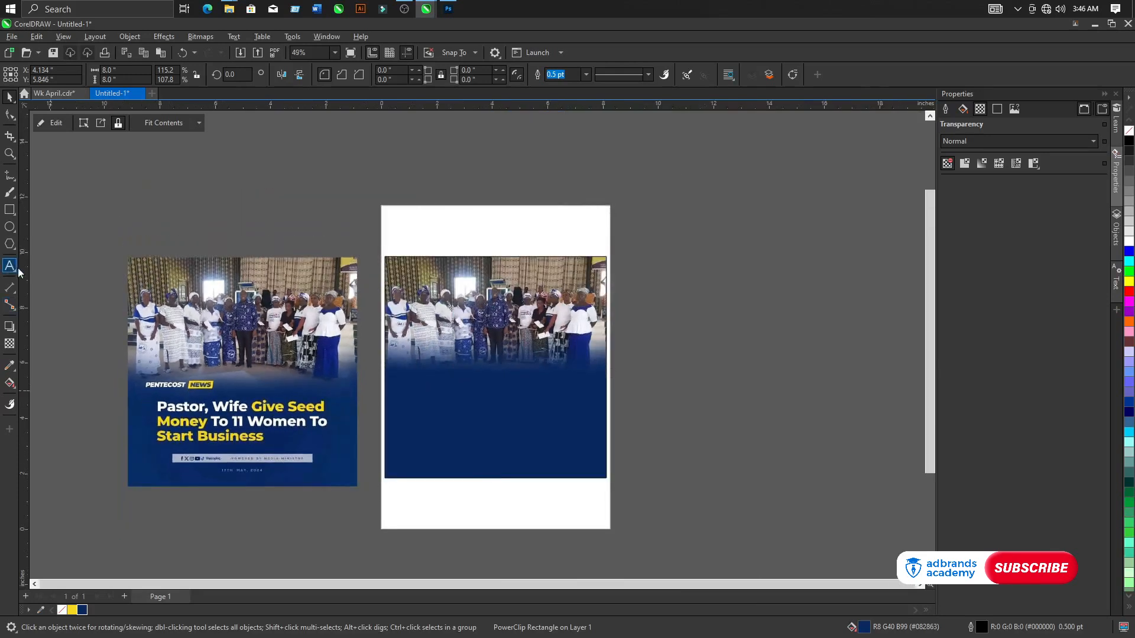
pyautogui.scroll(2, 230, 355)
pyautogui.click(476, 400)
pyautogui.write('PENCOST')
pyautogui.press('Escape')
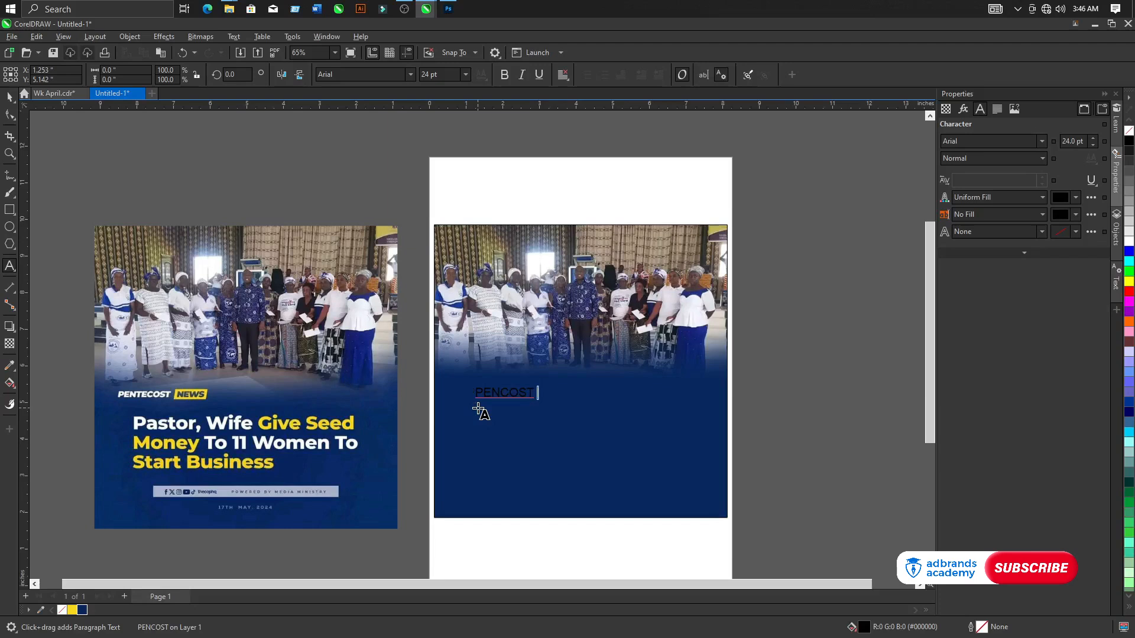
pyautogui.press('BackSpace')
pyautogui.press('BackSpace')
pyautogui.press('BackSpace')
pyautogui.press('BackSpace')
pyautogui.press('BackSpace')
pyautogui.press('Escape')
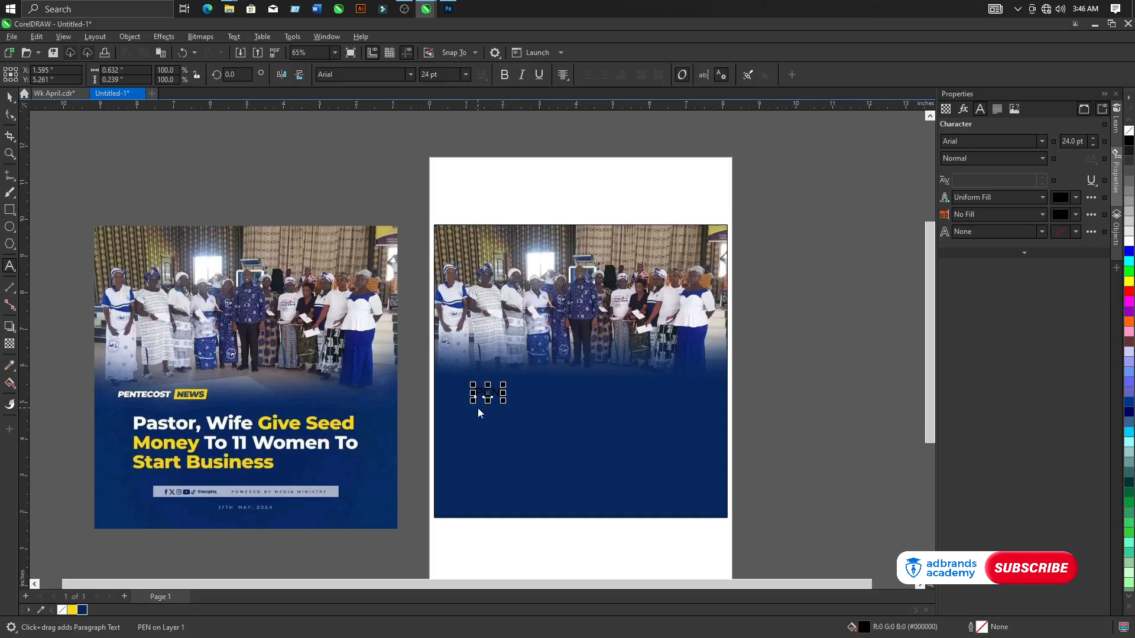
pyautogui.hotkey('ctrl', 'o')
pyautogui.click(525, 319)
pyautogui.click(487, 393)
pyautogui.click(13, 272)
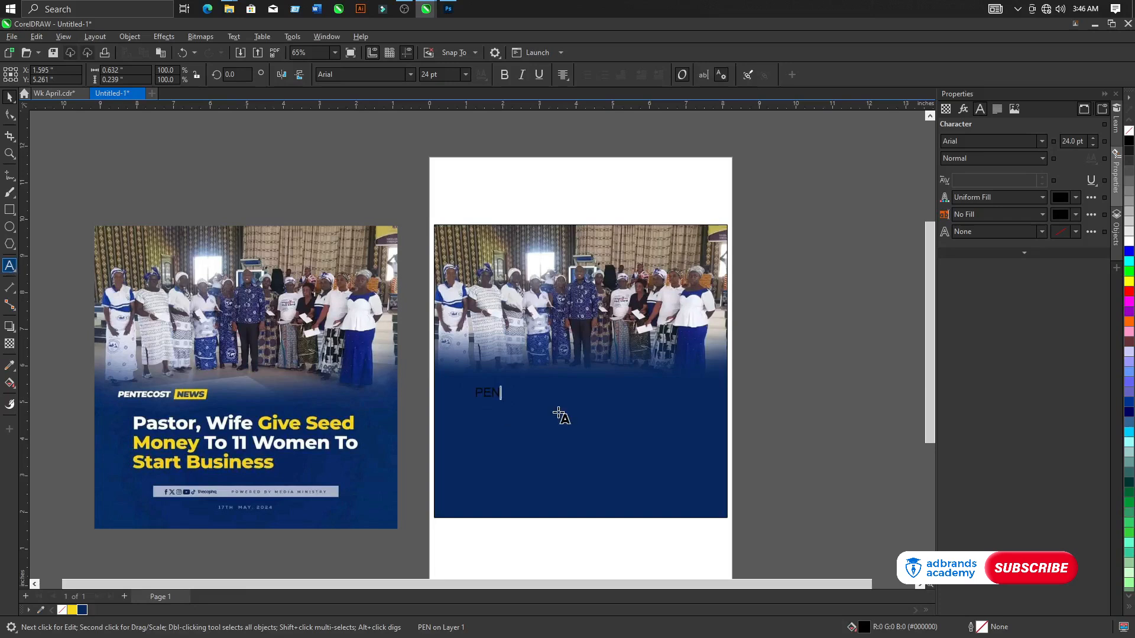
pyautogui.click(500, 395)
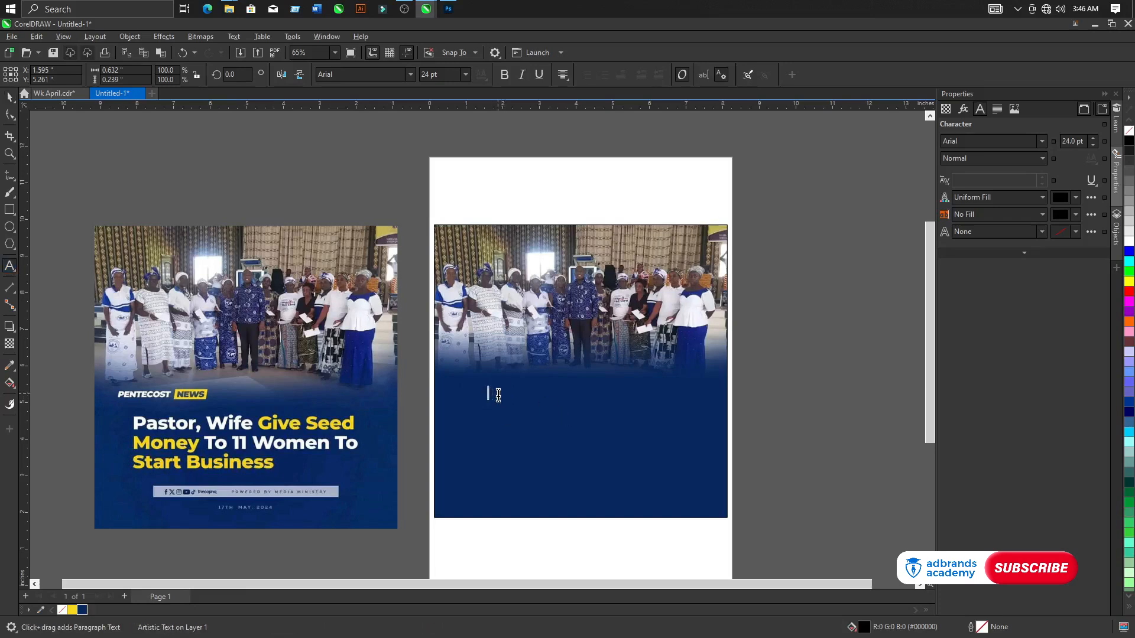
pyautogui.write('PENTECOST')
pyautogui.press('Escape')
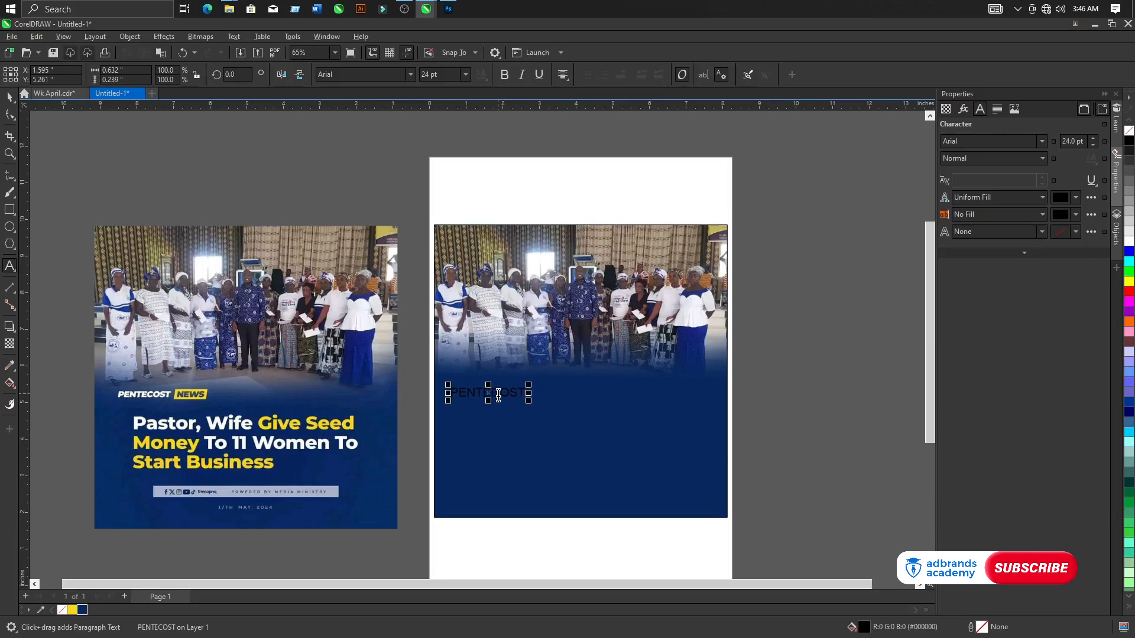
# Fill the PENTECOST text with white and set its font to Nexa Heavy
pyautogui.click(10, 97)
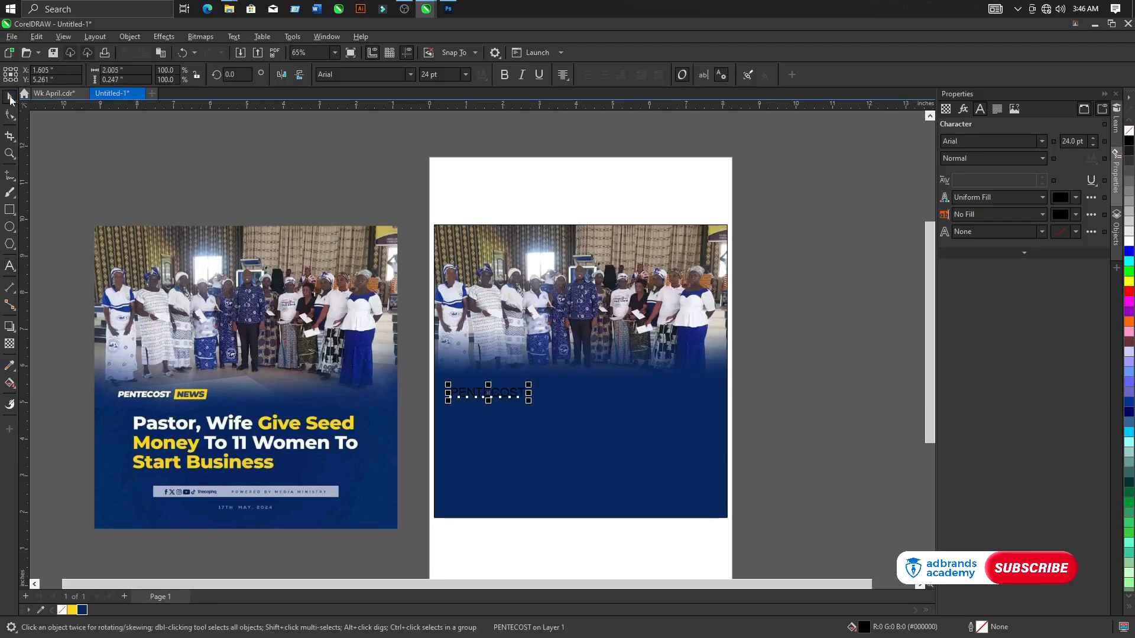
pyautogui.click(1128, 244)
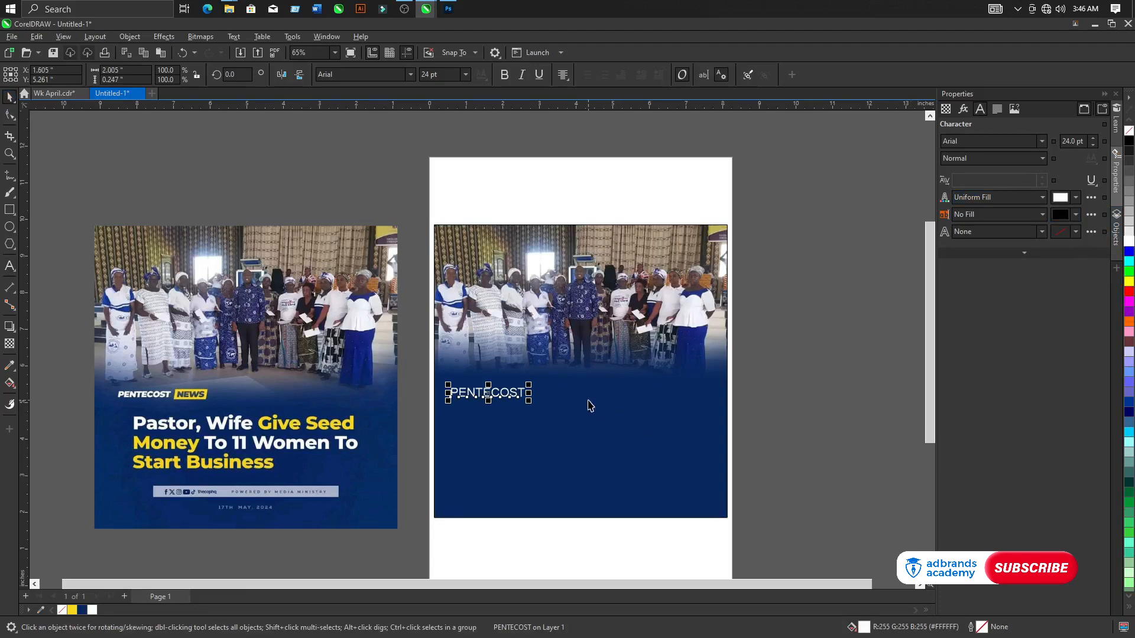
pyautogui.click(412, 74)
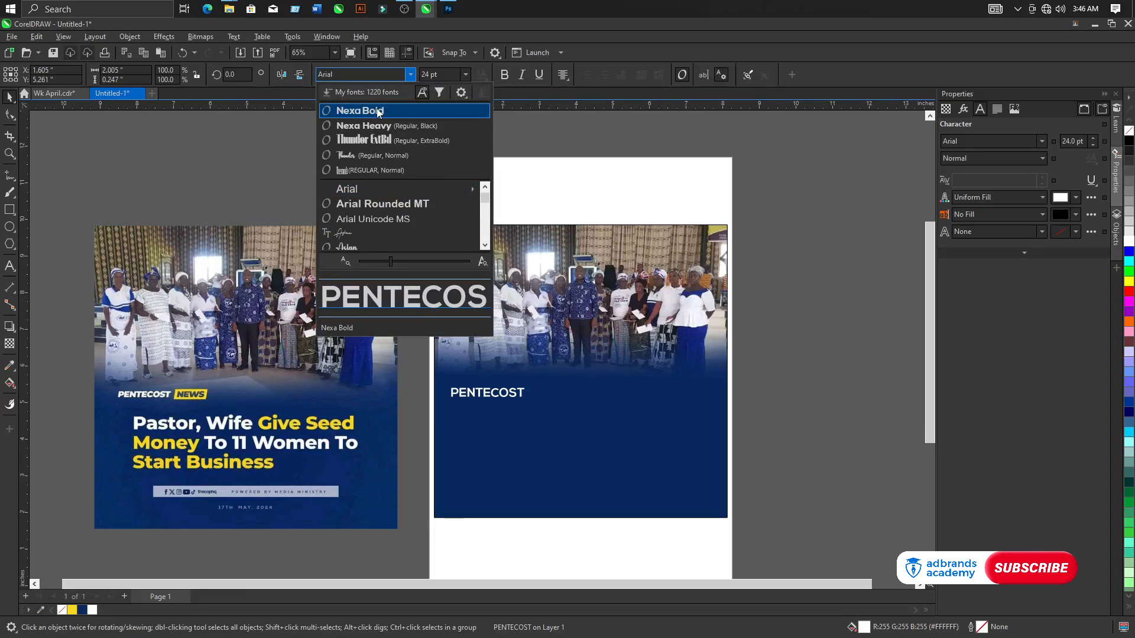
pyautogui.click(378, 111)
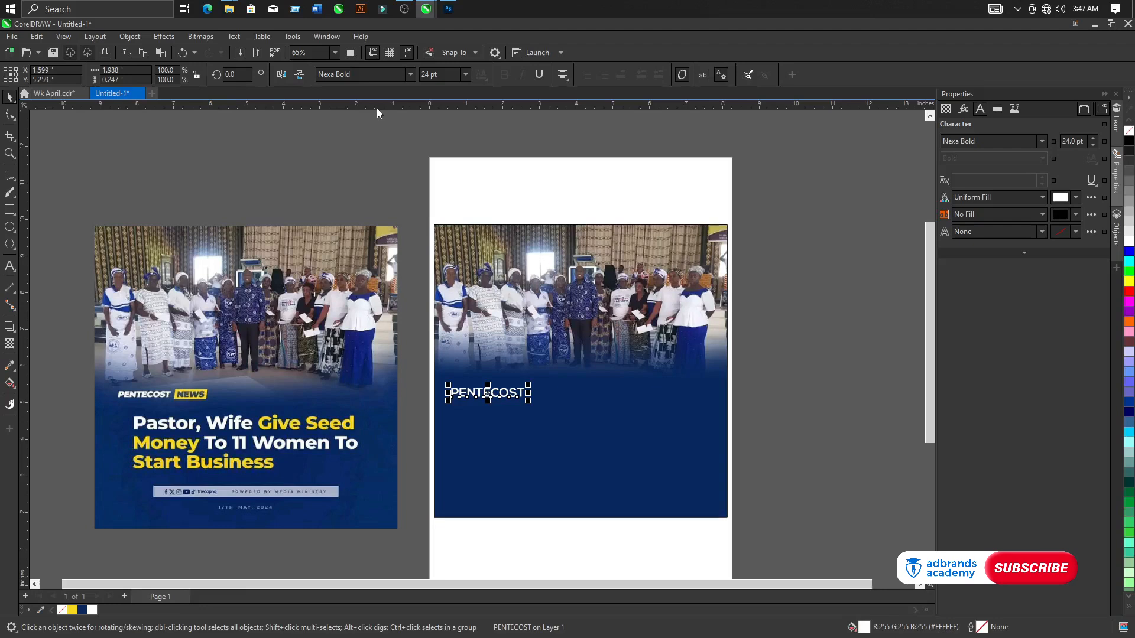
pyautogui.click(410, 74)
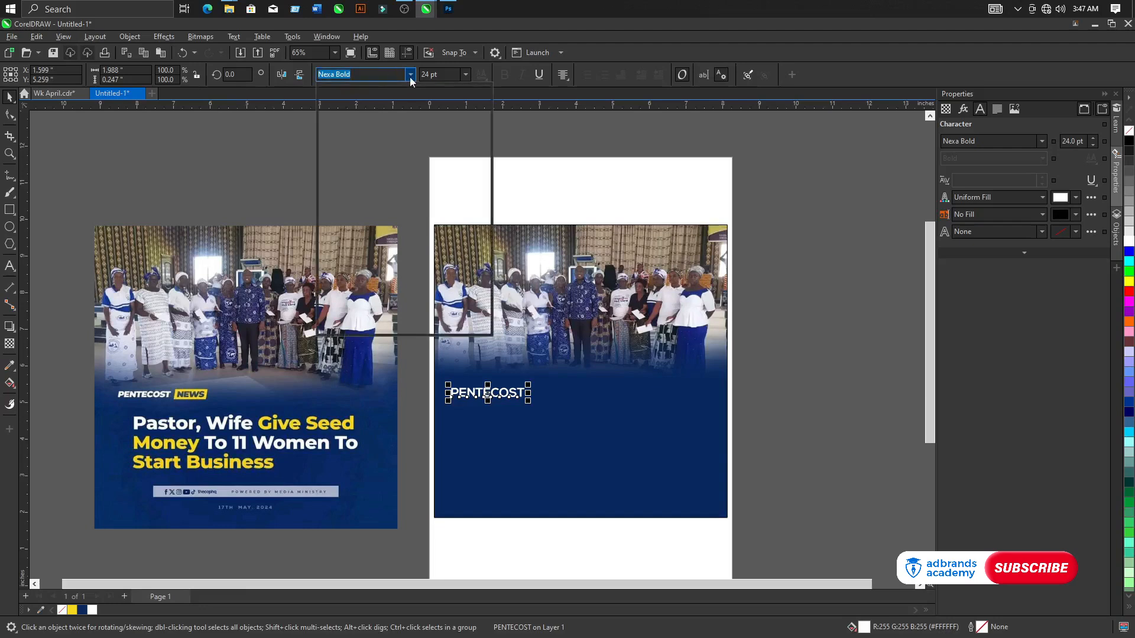
pyautogui.moveTo(370, 189)
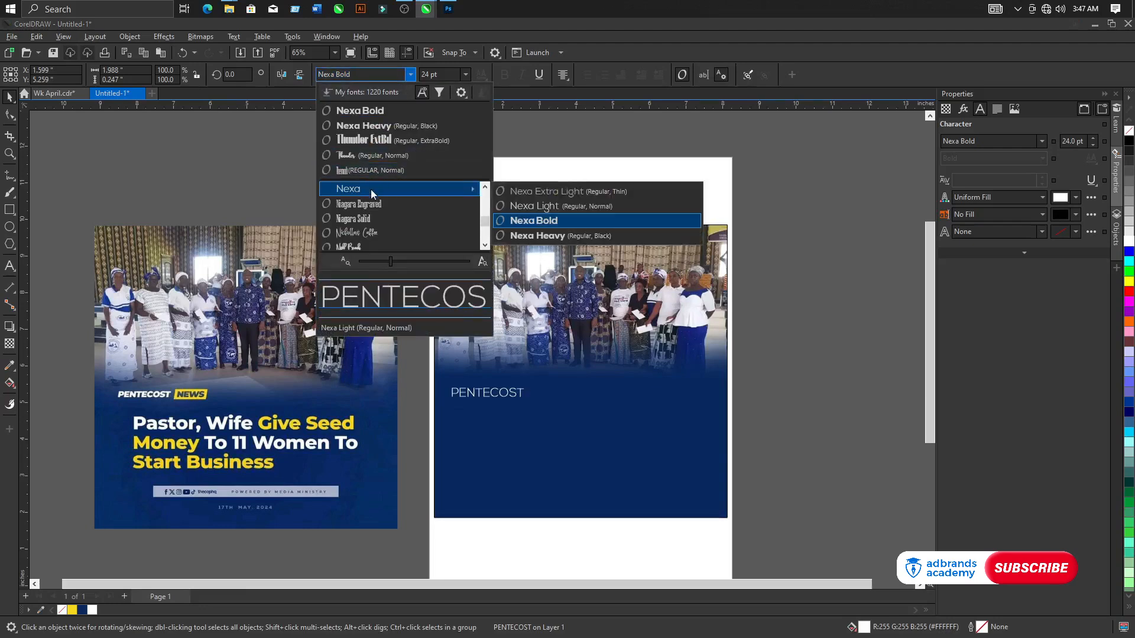
pyautogui.click(528, 236)
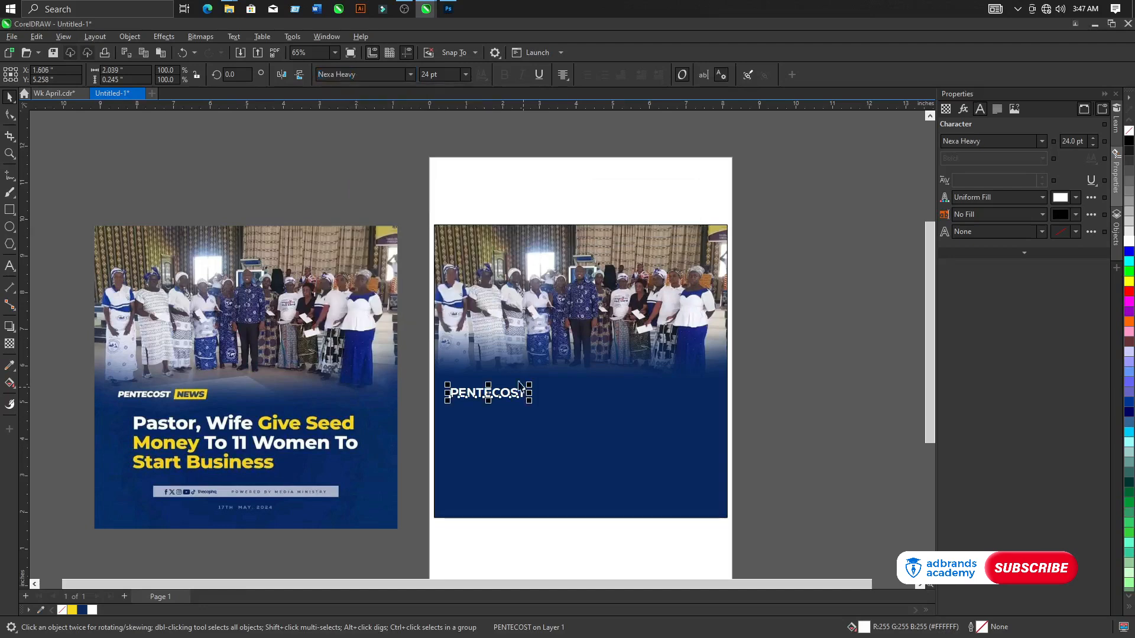
pyautogui.scroll(1, 189, 413)
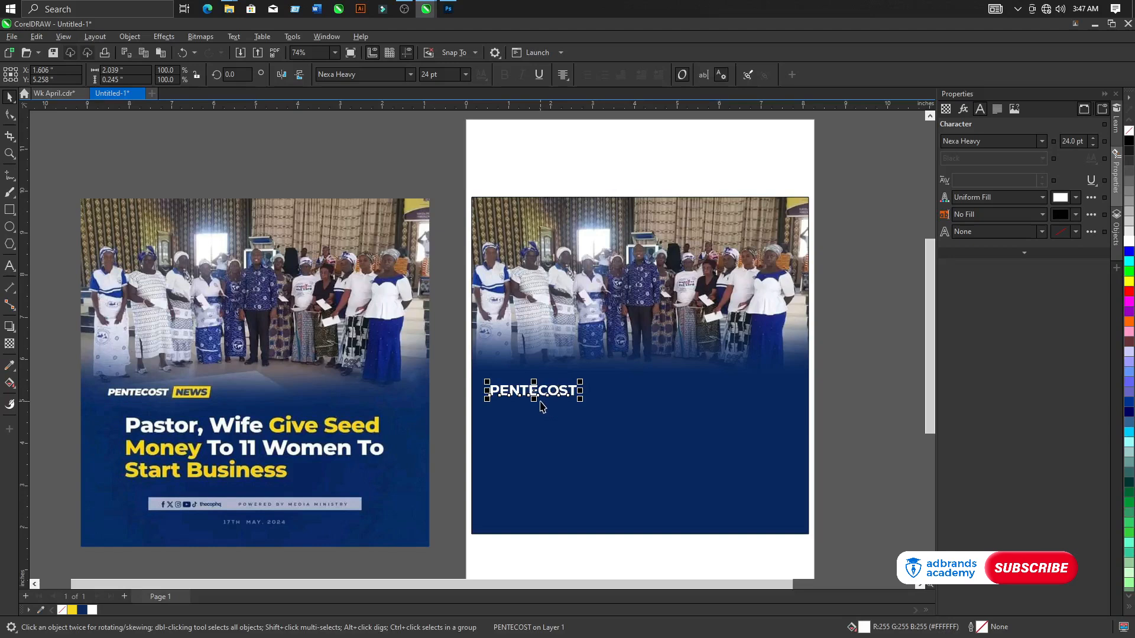
pyautogui.moveTo(539, 399); pyautogui.dragTo(642, 392)
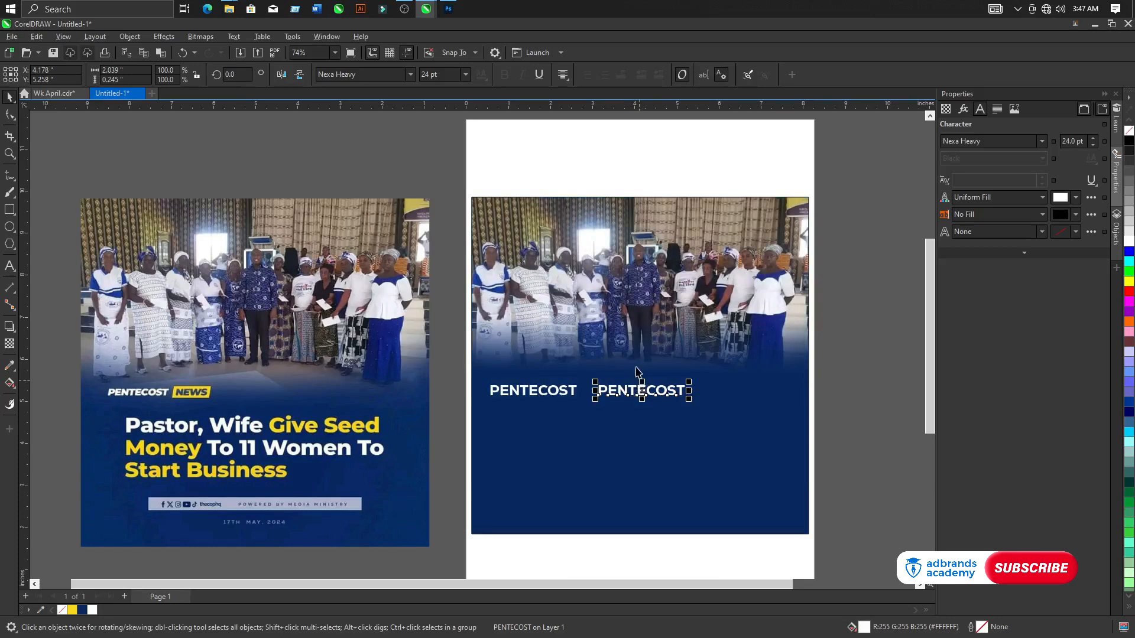
pyautogui.hotkey('ctrl', 'z')
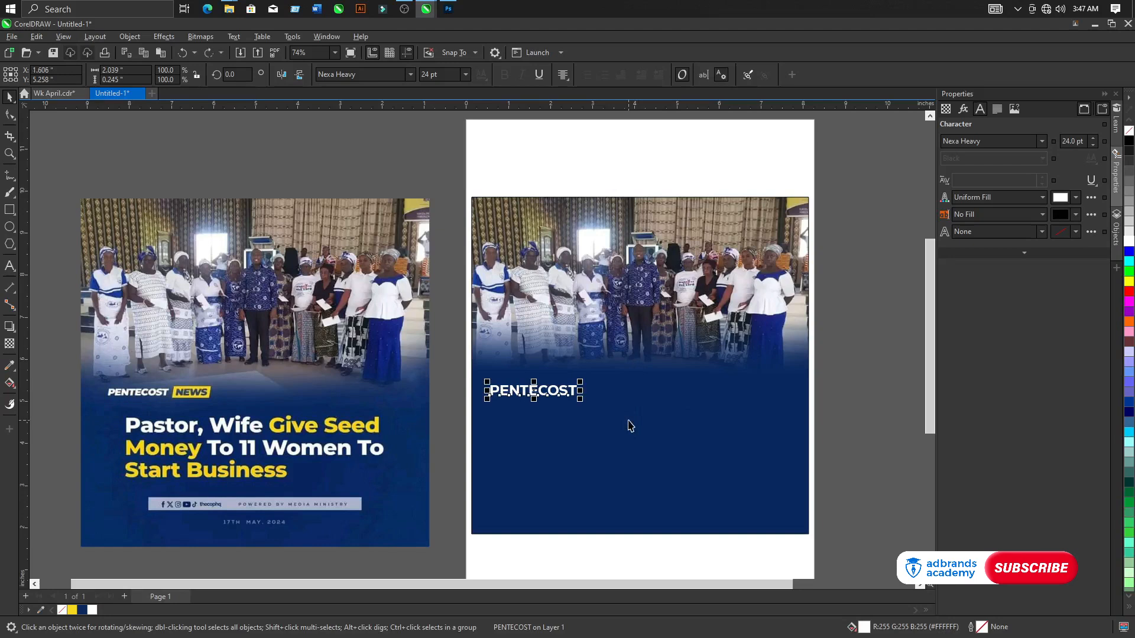
pyautogui.moveTo(534, 391); pyautogui.dragTo(629, 400)
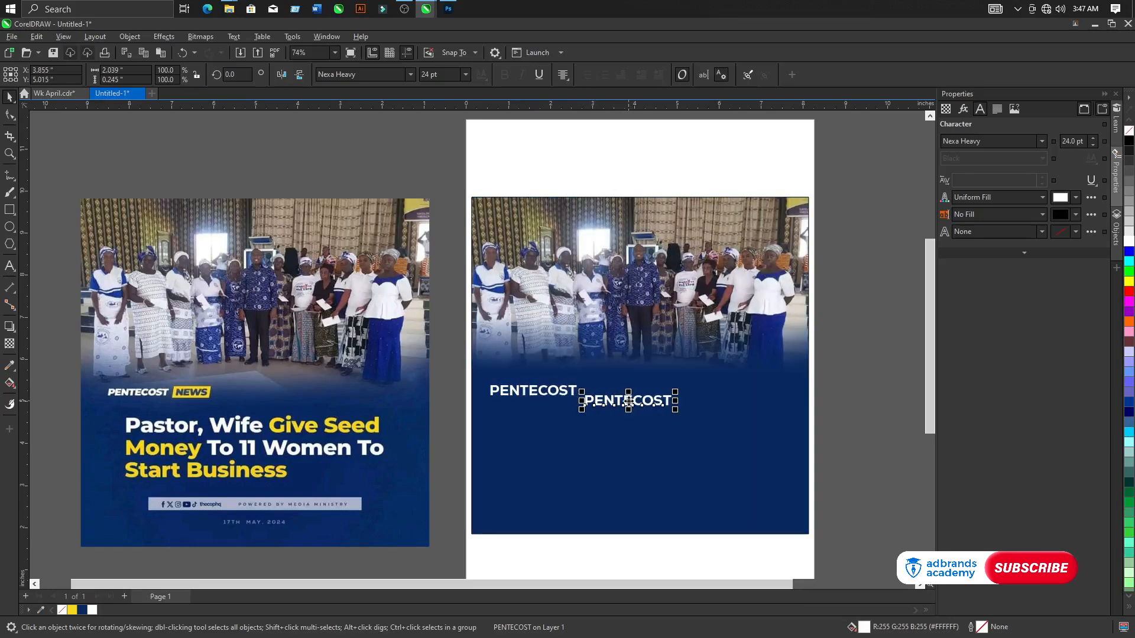
pyautogui.hotkey('ctrl', 'z')
pyautogui.hotkey('ctrl', 'z')
# Place a copy of the PENTECOST text to its right on the same line
pyautogui.moveTo(533, 390); pyautogui.dragTo(637, 389)
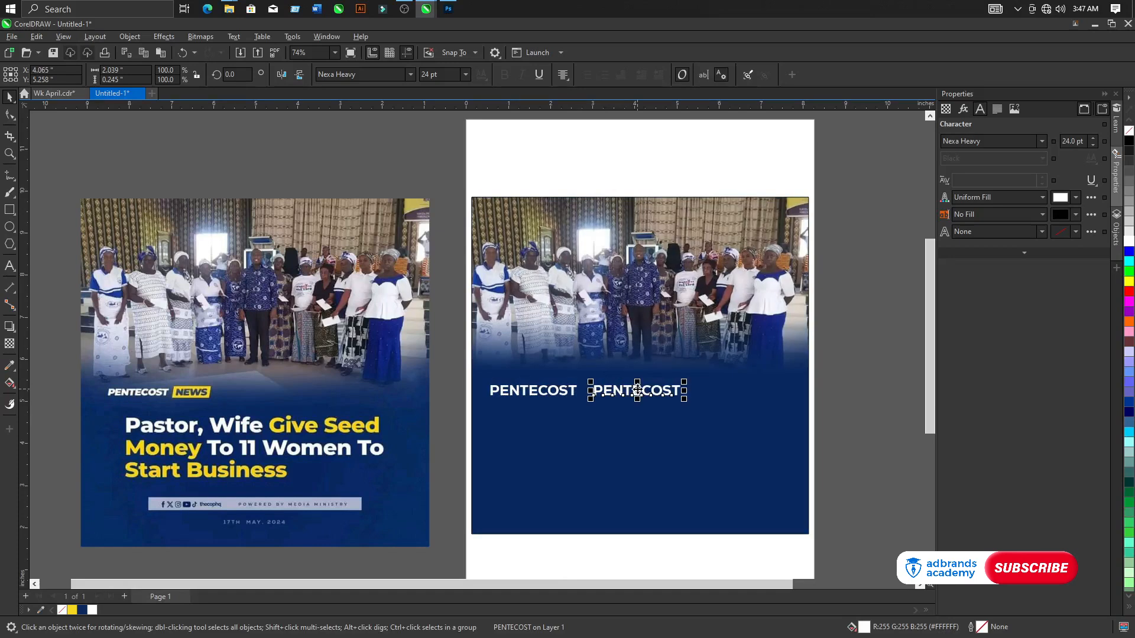
pyautogui.moveTo(637, 390); pyautogui.dragTo(716, 390)
pyautogui.hotkey('ctrl', 'z')
# Replace the copied PENTECOST text with "NEWS"
pyautogui.click(10, 267)
pyautogui.hotkey('ctrl', 'a')
pyautogui.hotkey('ctrl', 'a')
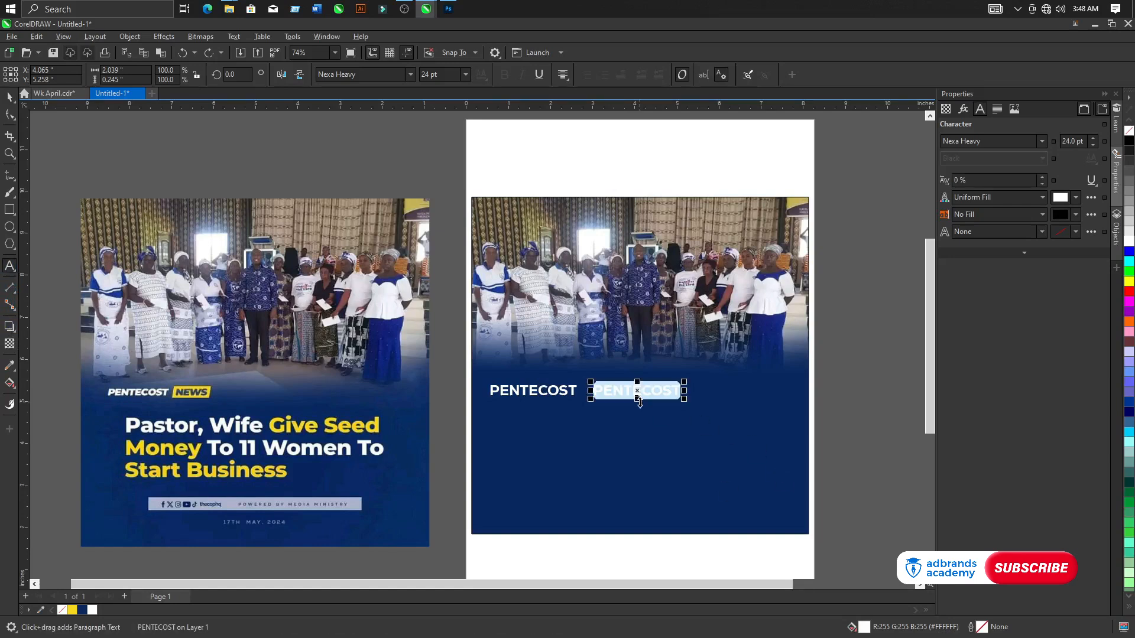
pyautogui.write('N')
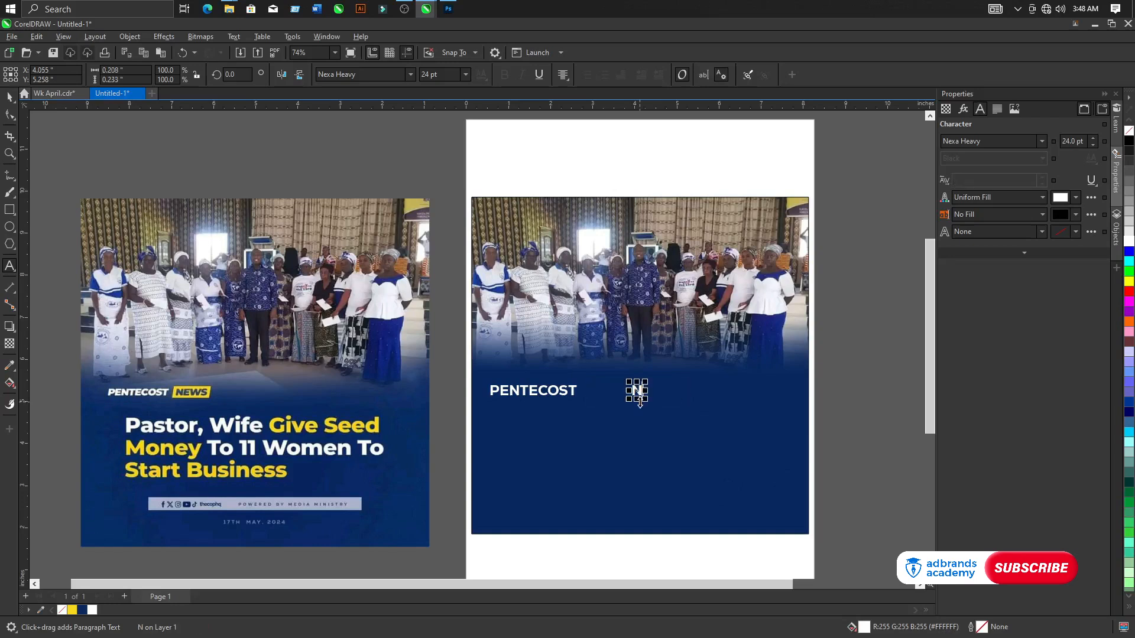
pyautogui.write('EWS')
pyautogui.press('Escape')
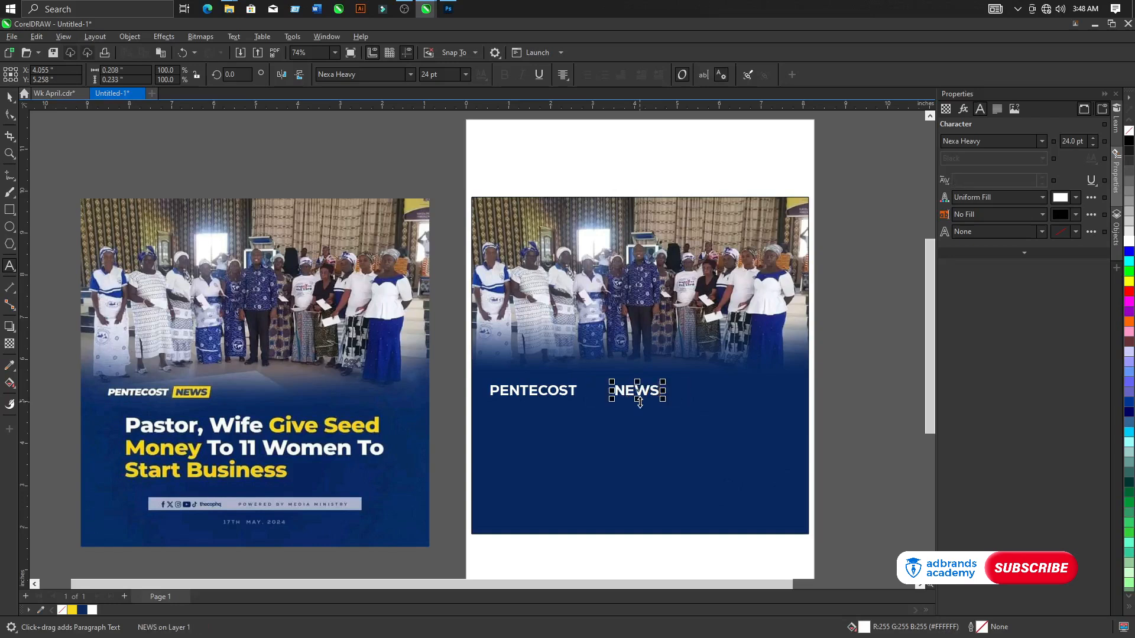
pyautogui.click(8, 96)
pyautogui.click(830, 319)
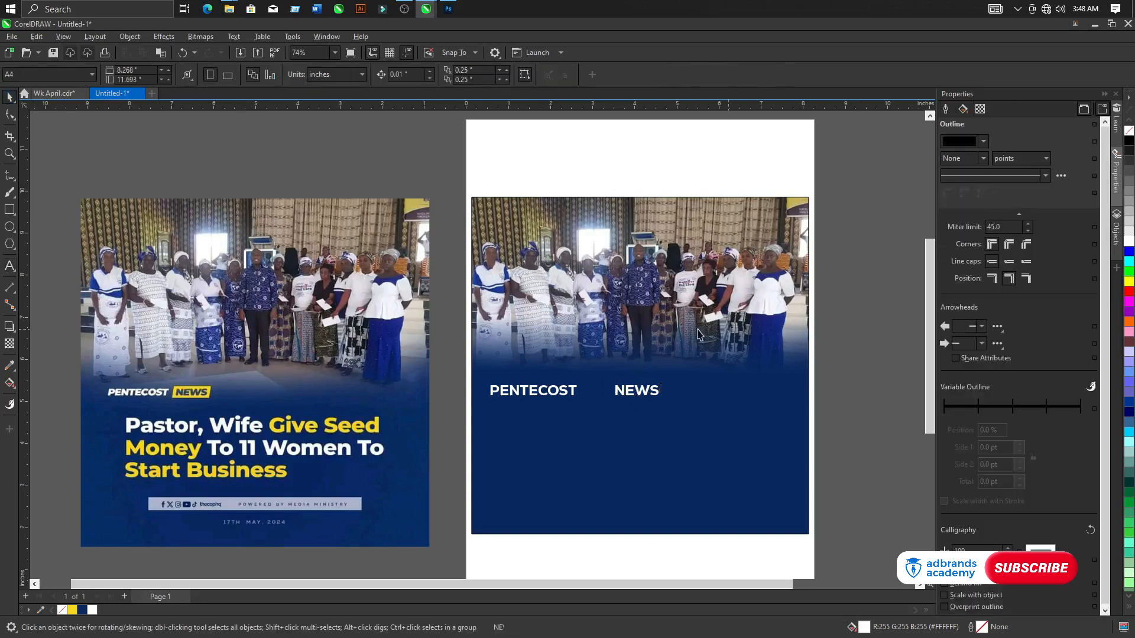
# Draw a rectangle about 1.19 by 0.48 inches just below the NEWS text, filled with the sampled yellow and without an outline
pyautogui.click(10, 212)
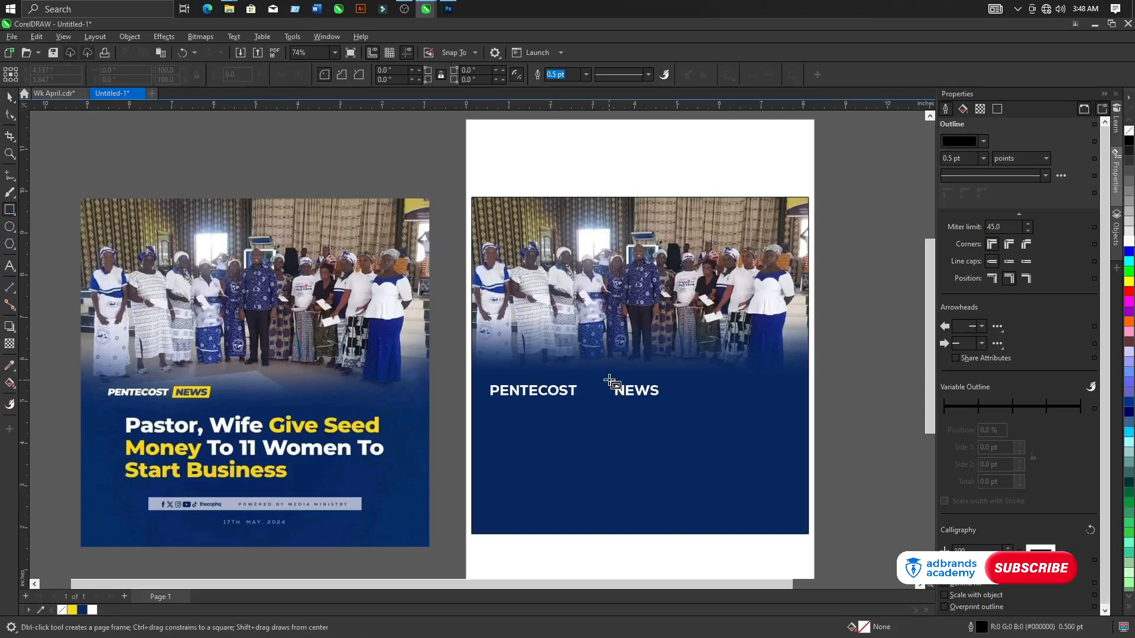
pyautogui.moveTo(609, 400); pyautogui.dragTo(660, 421)
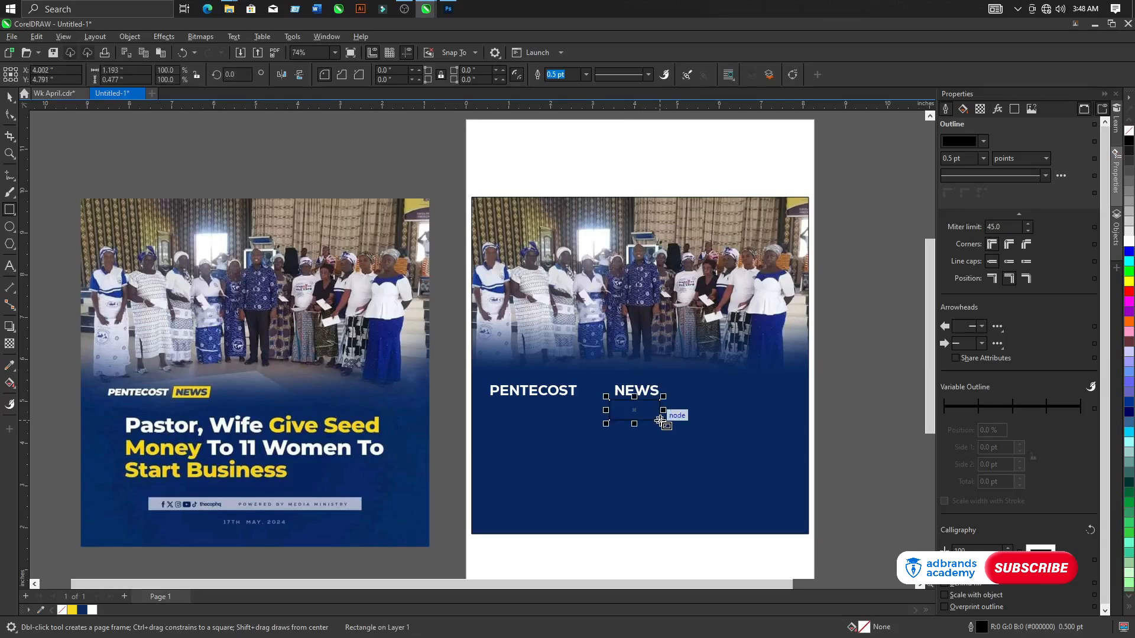
pyautogui.click(72, 611)
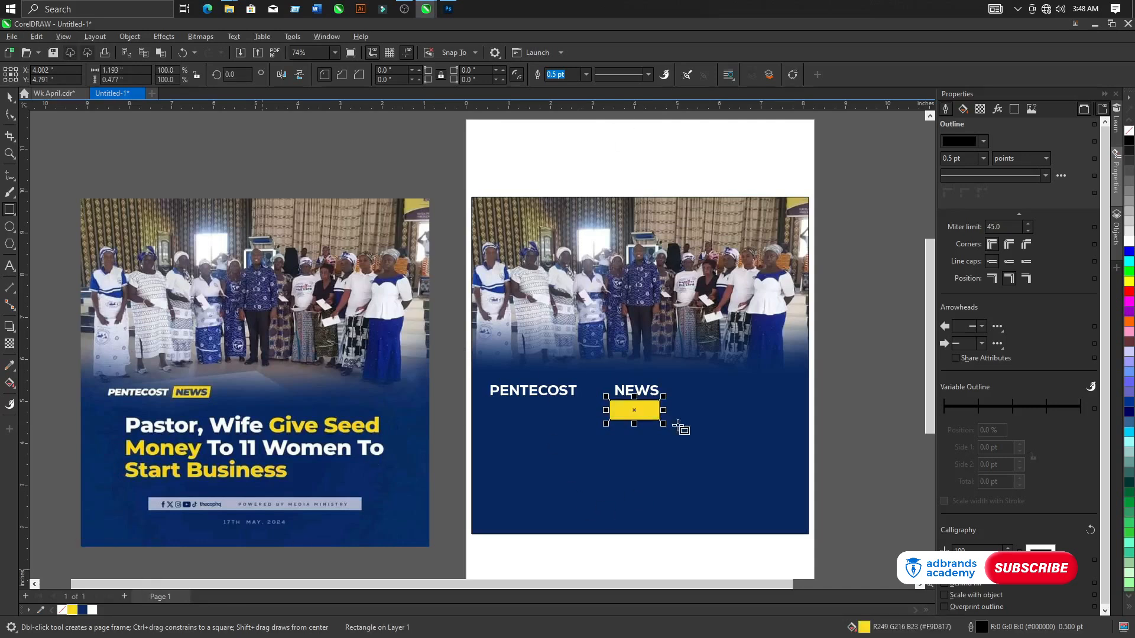
pyautogui.click(587, 76)
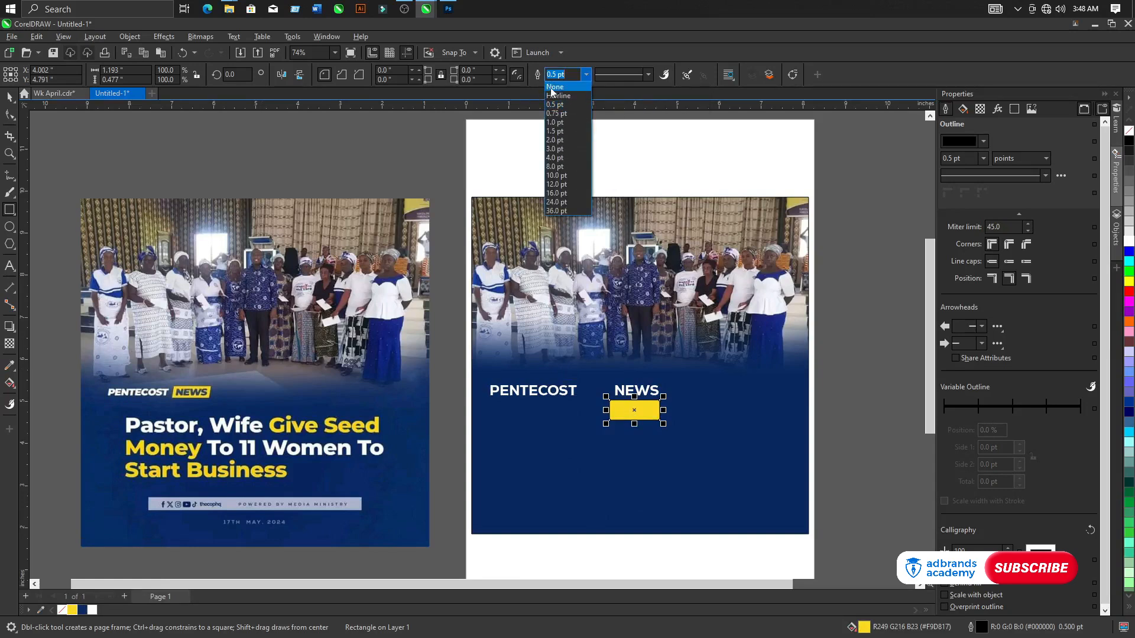
pyautogui.click(551, 87)
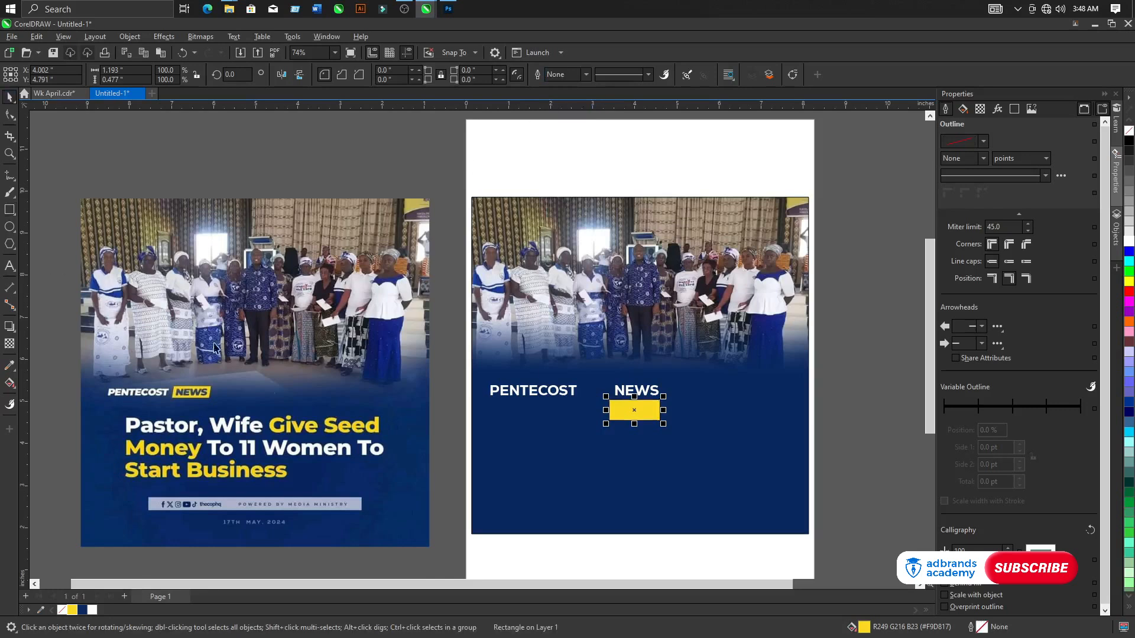
# Try to place the yellow rectangle over the NEWS text
pyautogui.scroll(1, 657, 463)
pyautogui.moveTo(639, 402); pyautogui.dragTo(642, 377)
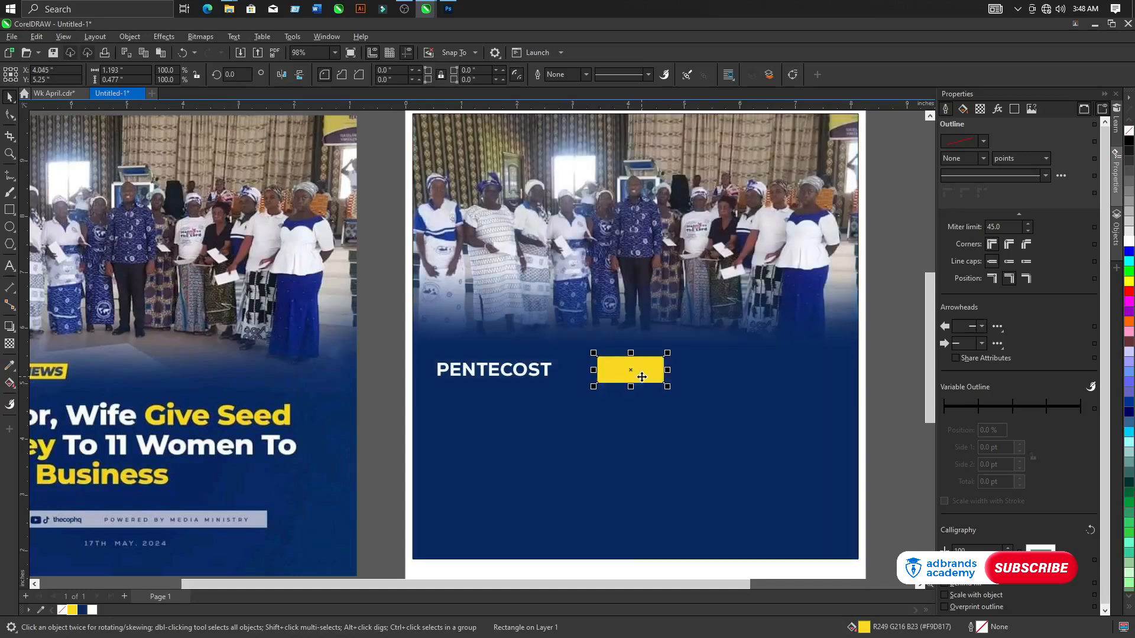
pyautogui.scroll(-2, 642, 377)
pyautogui.scroll(2, 640, 378)
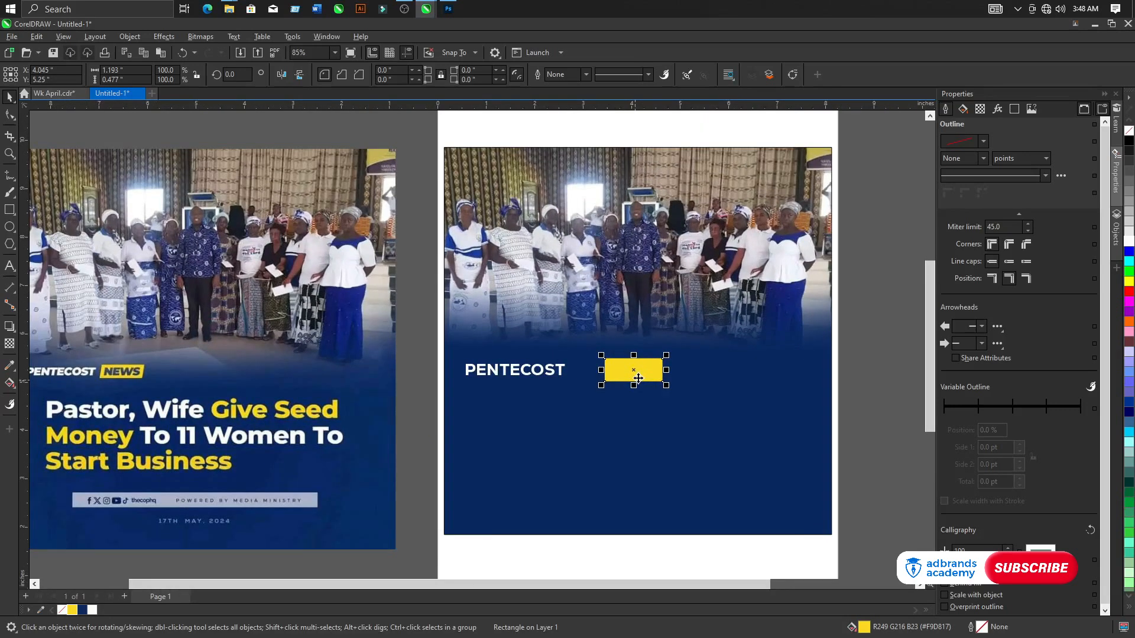
pyautogui.hotkey('ctrl', 'z')
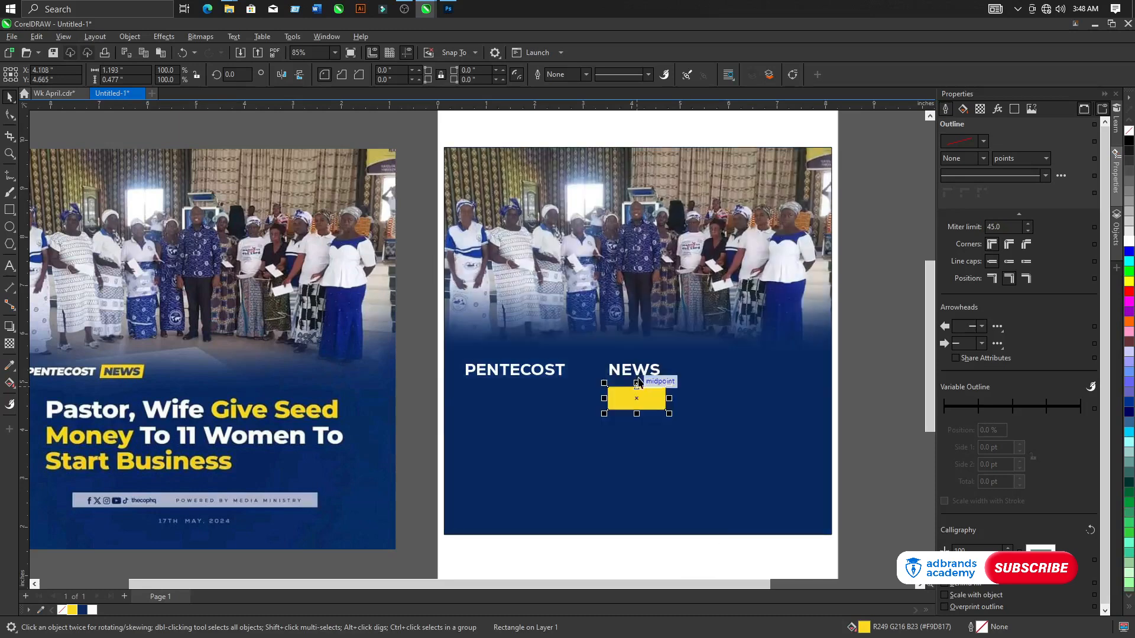
# Bring the NEWS text forward one level in the stacking order
pyautogui.click(637, 374)
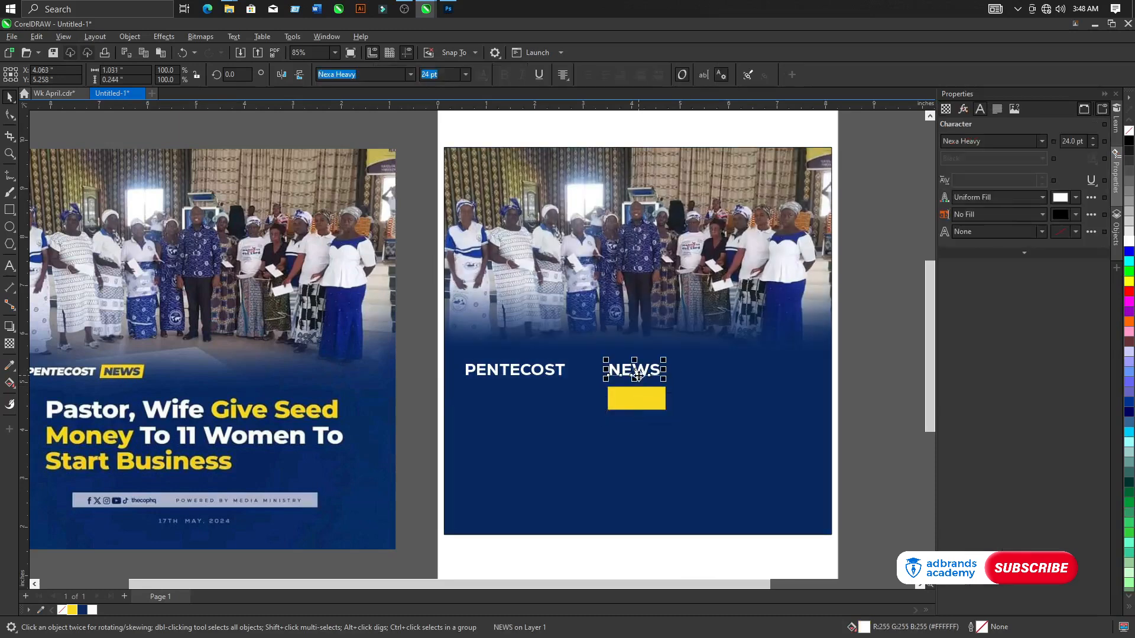
pyautogui.click(130, 37)
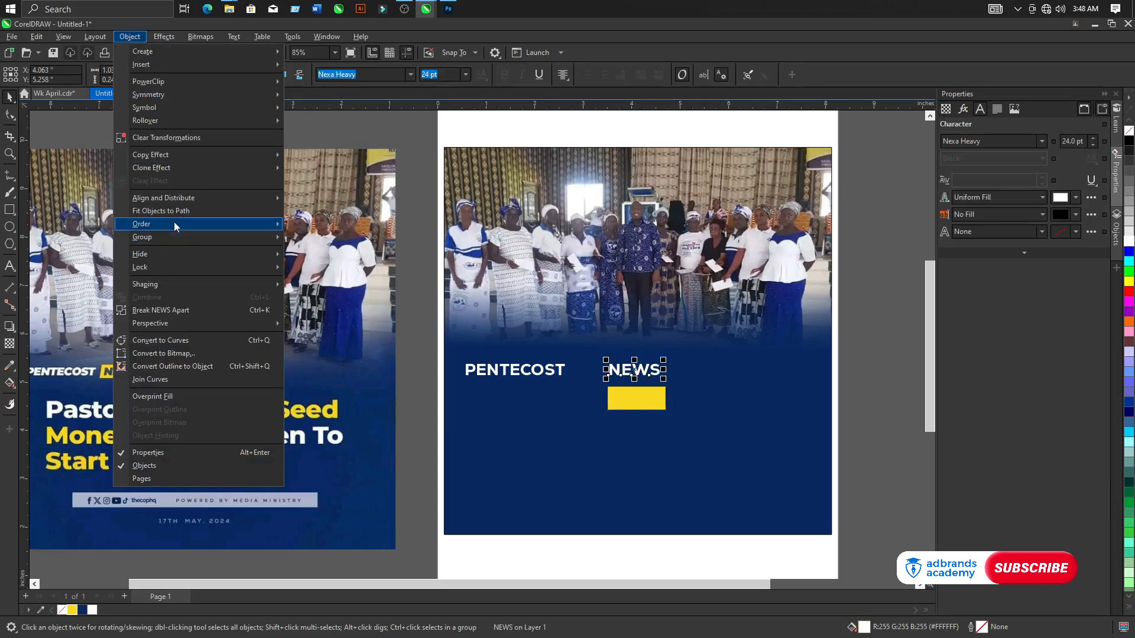
pyautogui.moveTo(174, 226)
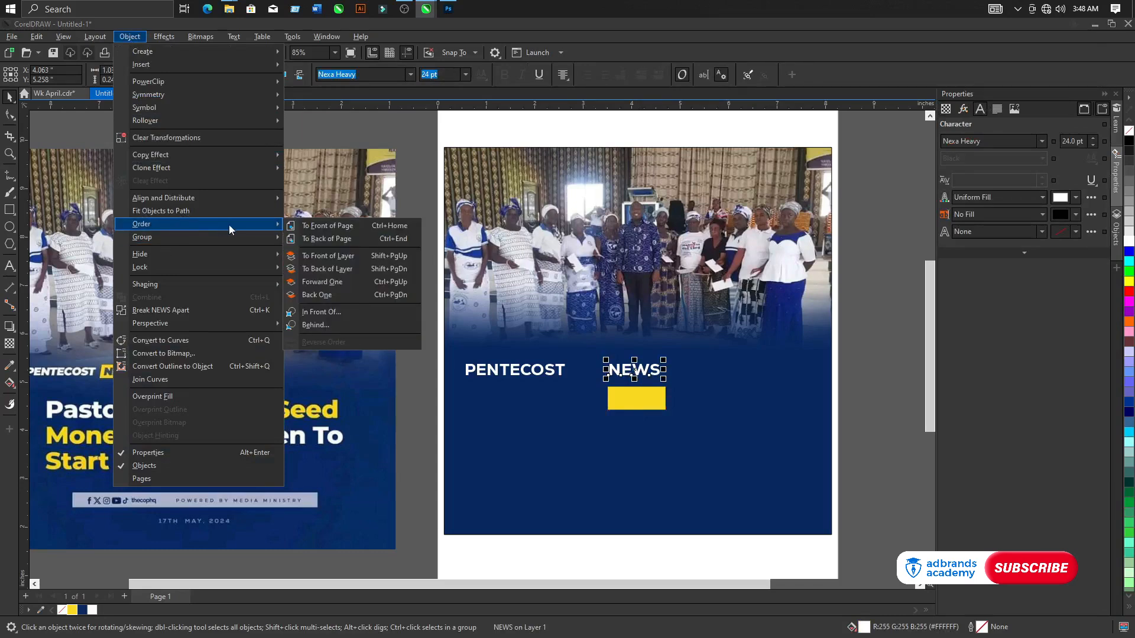
pyautogui.click(330, 282)
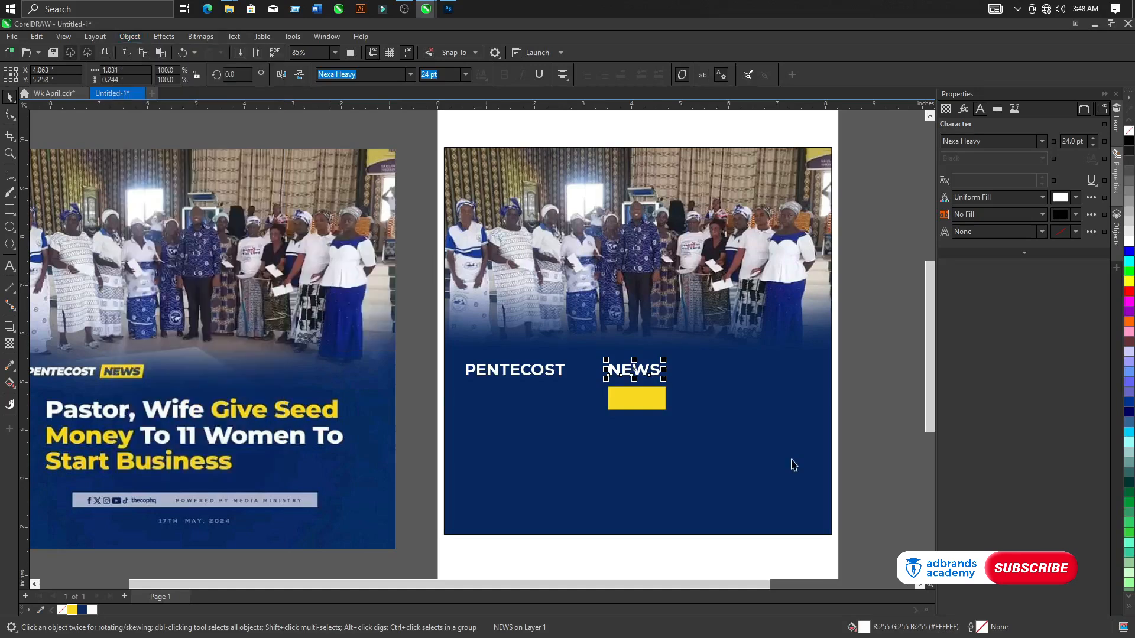
# Try to move the yellow rectangle up behind the NEWS text
pyautogui.scroll(2, 658, 397)
pyautogui.click(648, 418)
pyautogui.moveTo(648, 416); pyautogui.dragTo(645, 360)
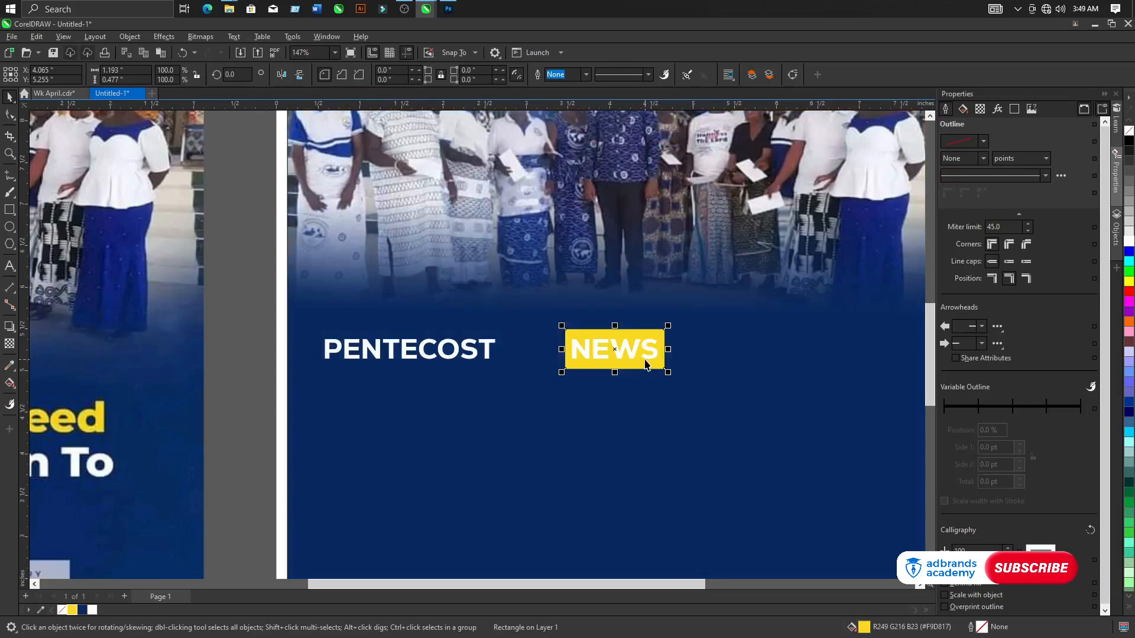
pyautogui.scroll(-2, 619, 365)
pyautogui.hotkey('ctrl', 'z')
pyautogui.hotkey('ctrl', 'z')
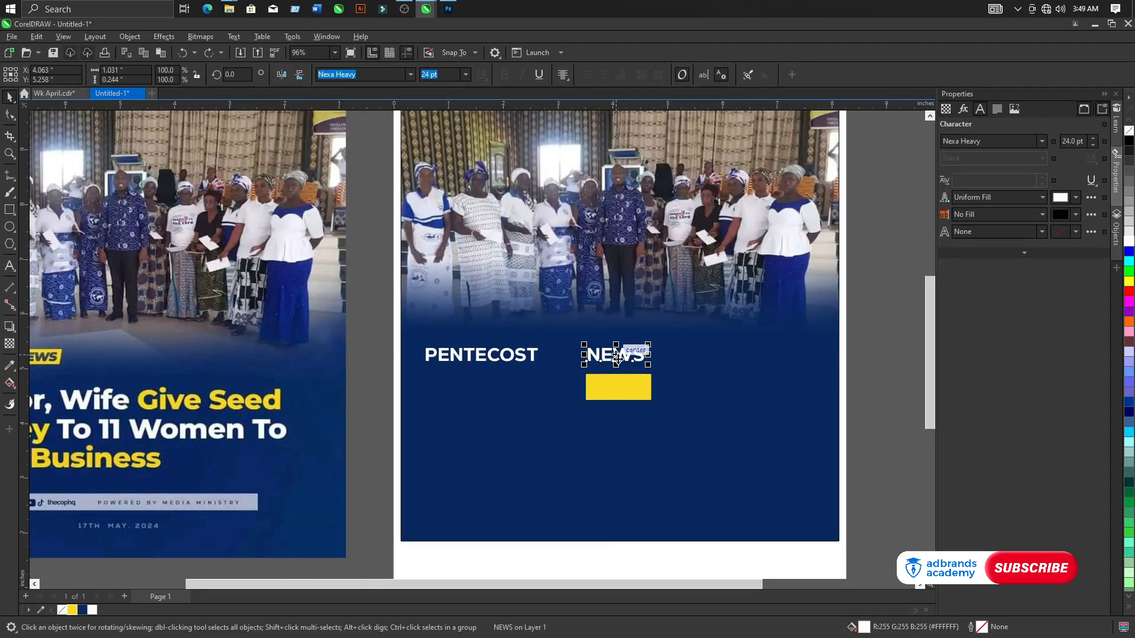
# Position the yellow rectangle behind the NEWS text as its background
pyautogui.scroll(2, 617, 357)
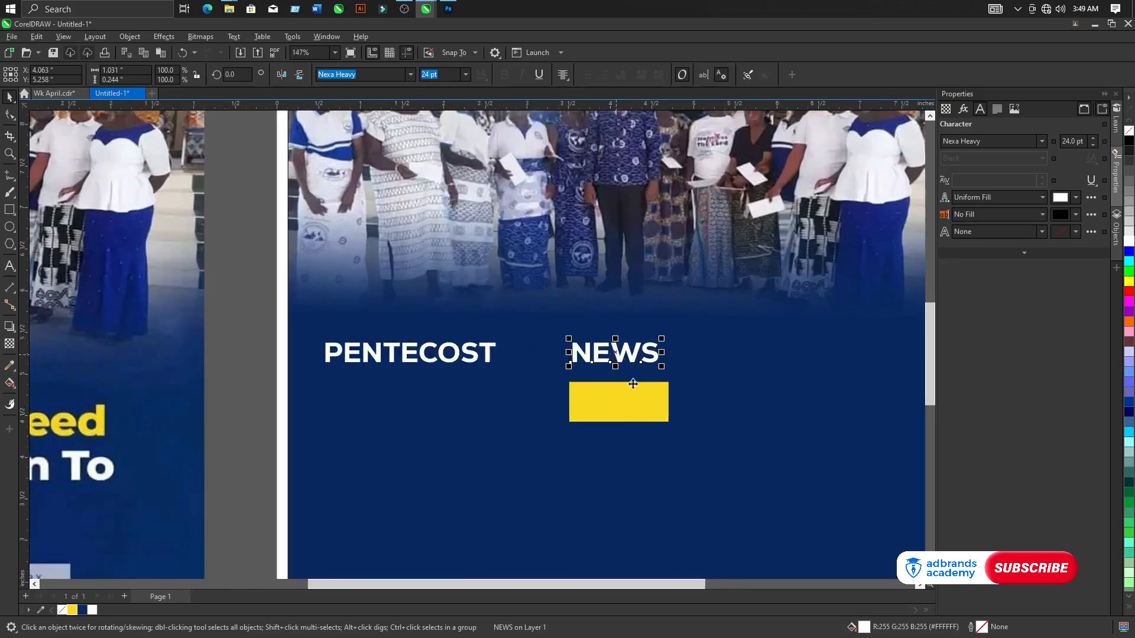
pyautogui.moveTo(637, 418); pyautogui.dragTo(633, 371)
pyautogui.scroll(-3, 634, 370)
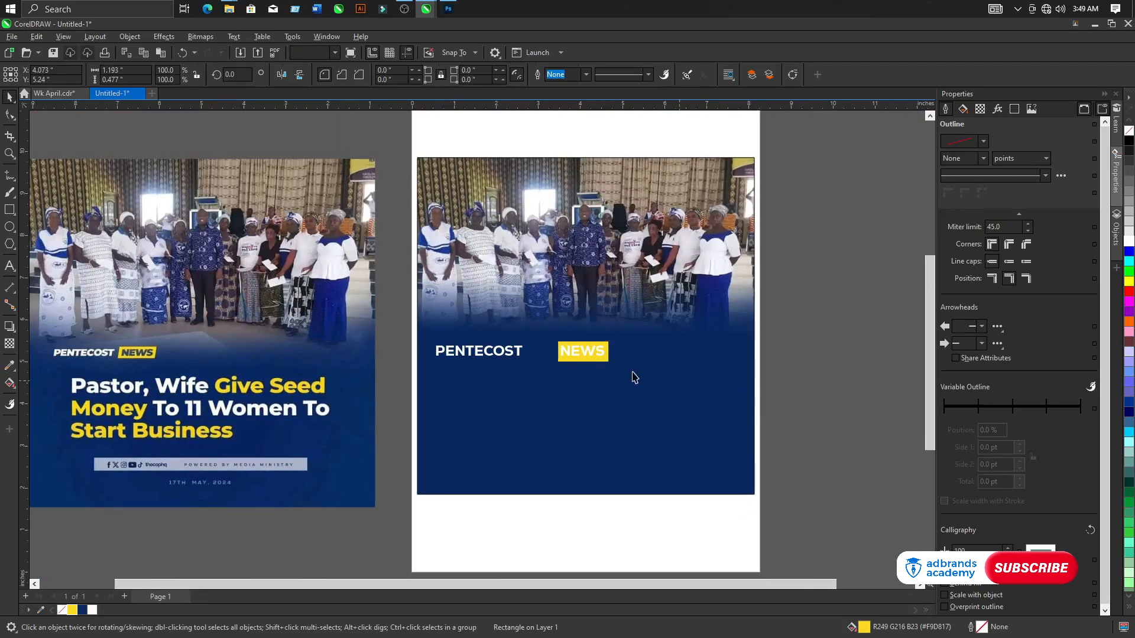
# Fill the NEWS text with the sampled dark blue
pyautogui.scroll(2, 587, 352)
pyautogui.click(586, 352)
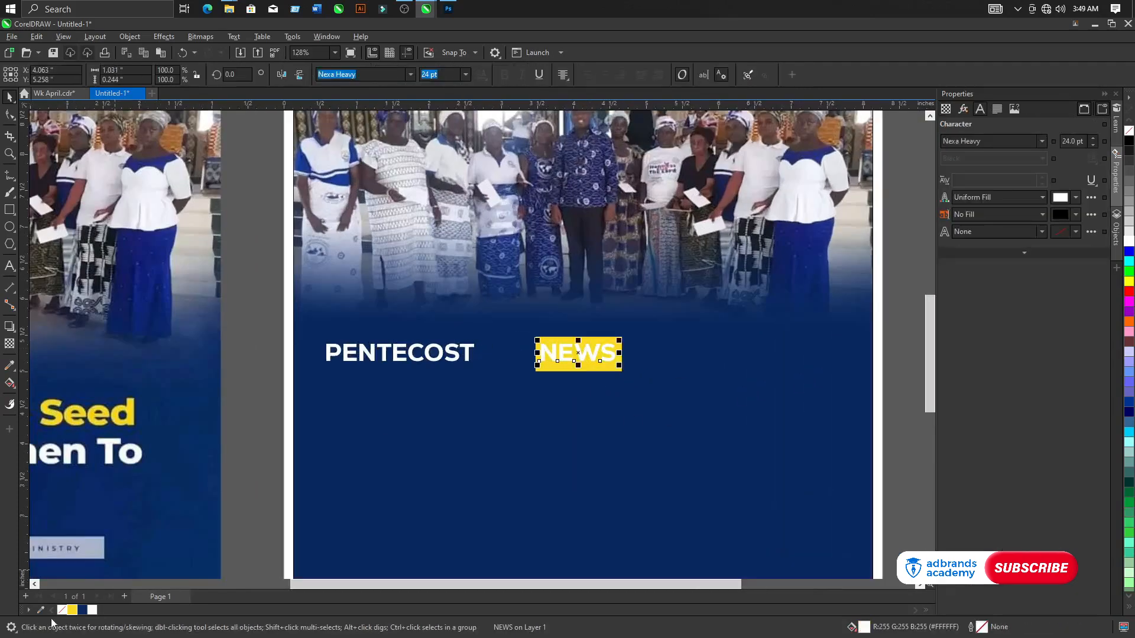
pyautogui.click(82, 610)
pyautogui.scroll(-3, 614, 387)
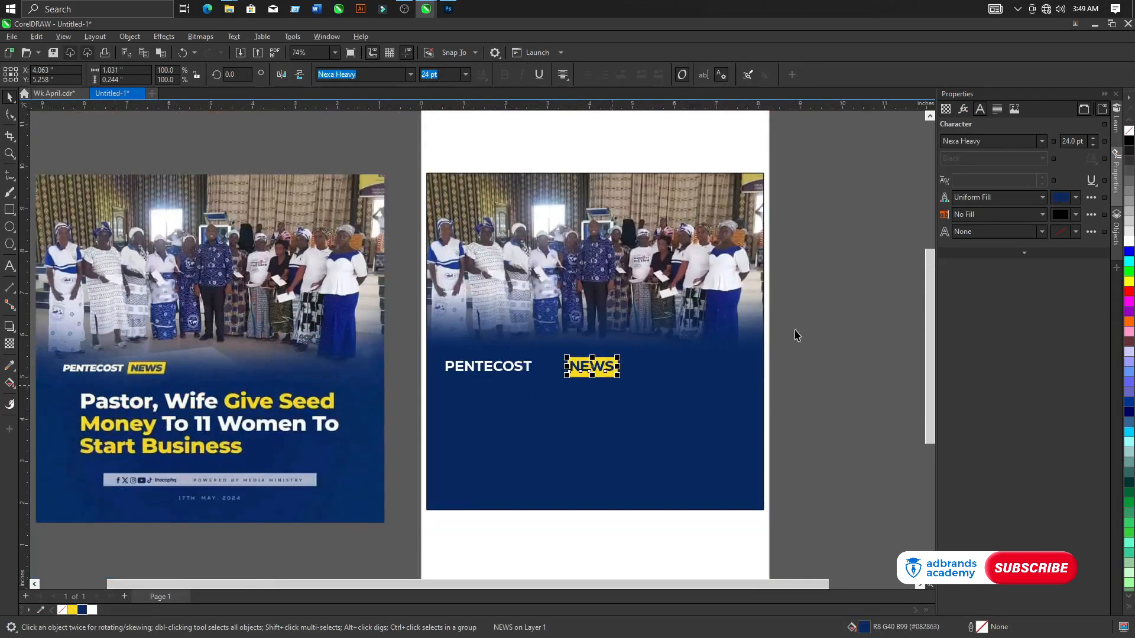
pyautogui.click(804, 331)
# Tighten the yellow rectangle around the NEWS text to about 1.16 by 0.36 inches
pyautogui.scroll(3, 559, 365)
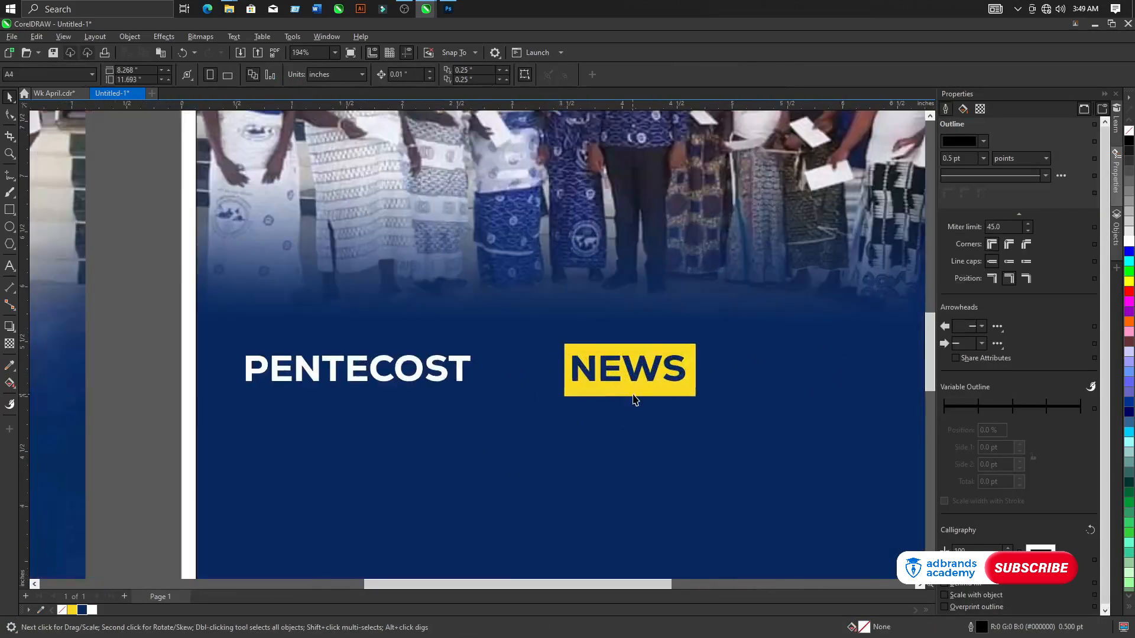
pyautogui.click(636, 394)
pyautogui.scroll(1, 632, 396)
pyautogui.moveTo(626, 397); pyautogui.dragTo(624, 388)
pyautogui.scroll(2, 627, 343)
pyautogui.moveTo(631, 315); pyautogui.dragTo(630, 329)
pyautogui.moveTo(763, 372); pyautogui.dragTo(753, 371)
pyautogui.scroll(-5, 550, 366)
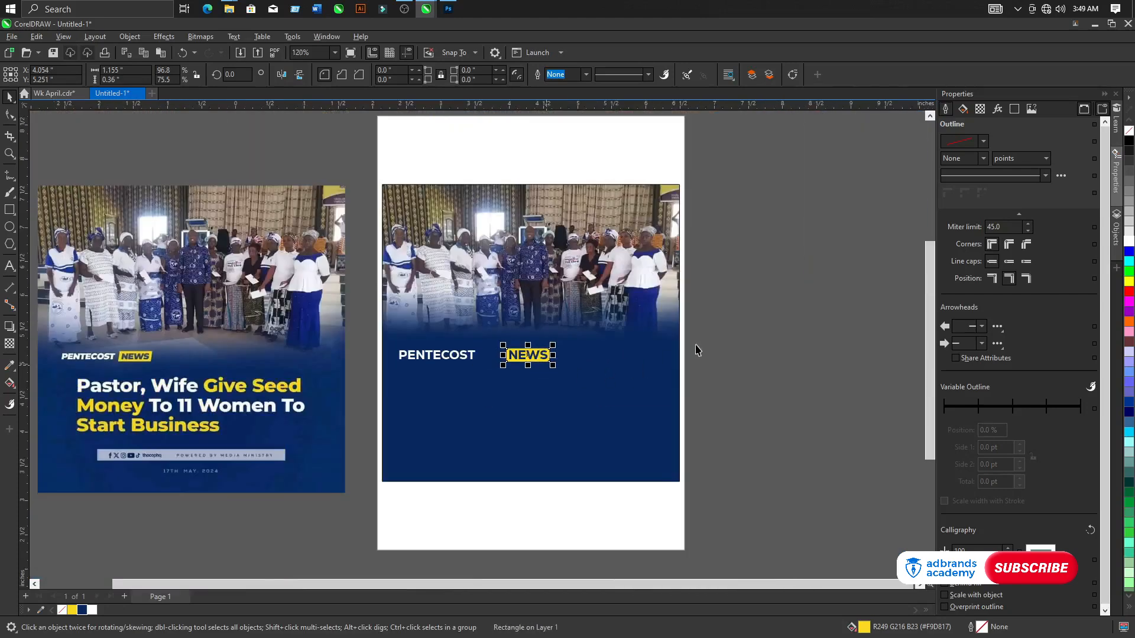
# Move the NEWS text together with its yellow rectangle close beside the PENTECOST text, keeping them on the same line
pyautogui.click(738, 313)
pyautogui.moveTo(736, 300); pyautogui.dragTo(488, 407)
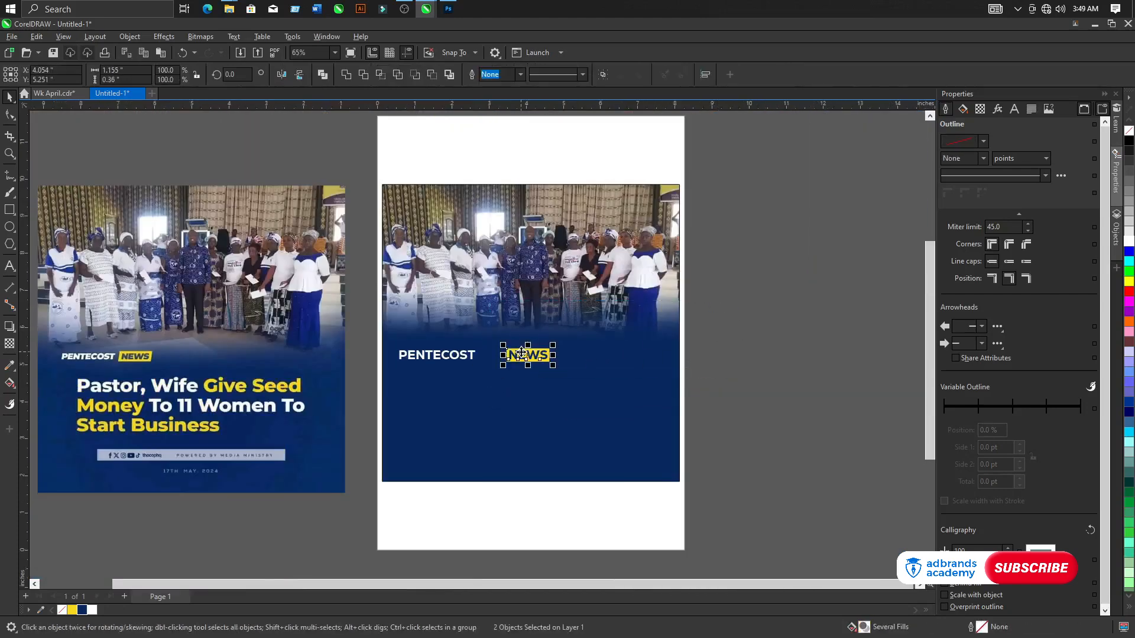
pyautogui.moveTo(526, 355); pyautogui.dragTo(511, 363)
pyautogui.moveTo(506, 359); pyautogui.dragTo(506, 360)
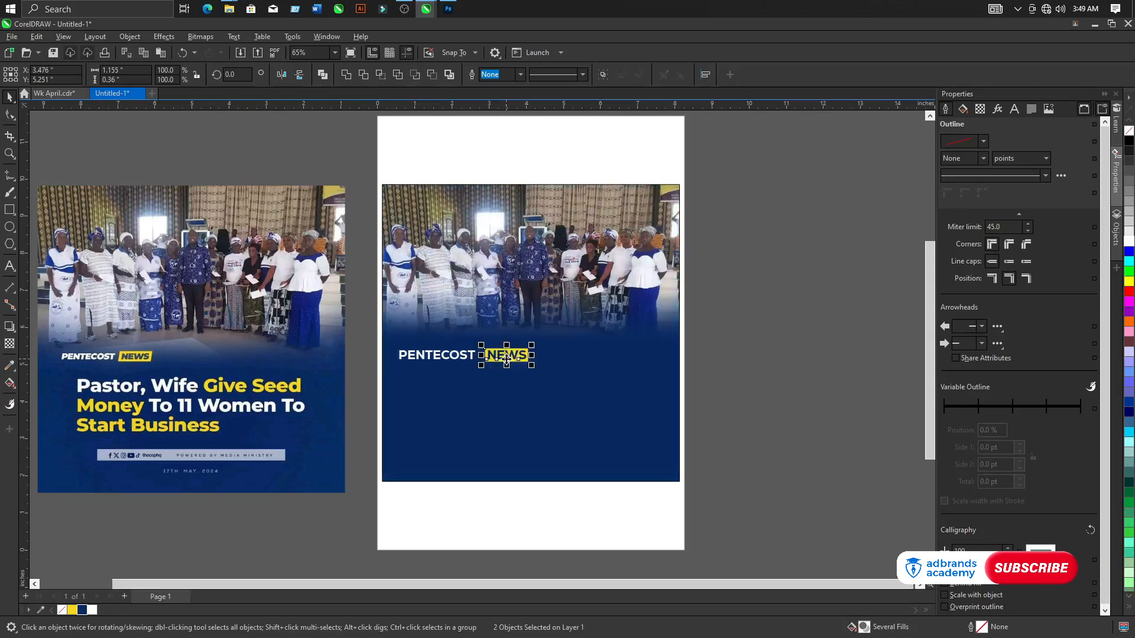
# Scale the PENTECOST text, NEWS text and yellow rectangle down together to about 2.87 inches wide
pyautogui.scroll(1, 326, 363)
pyautogui.moveTo(784, 418); pyautogui.dragTo(401, 332)
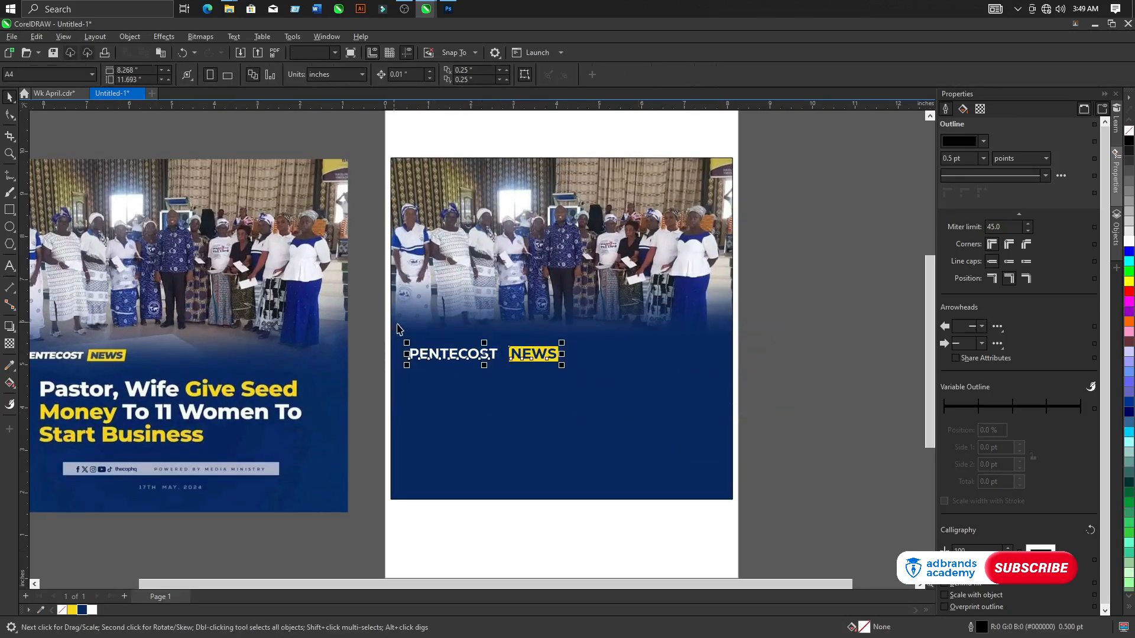
pyautogui.scroll(-1, 400, 332)
pyautogui.scroll(1, 460, 365)
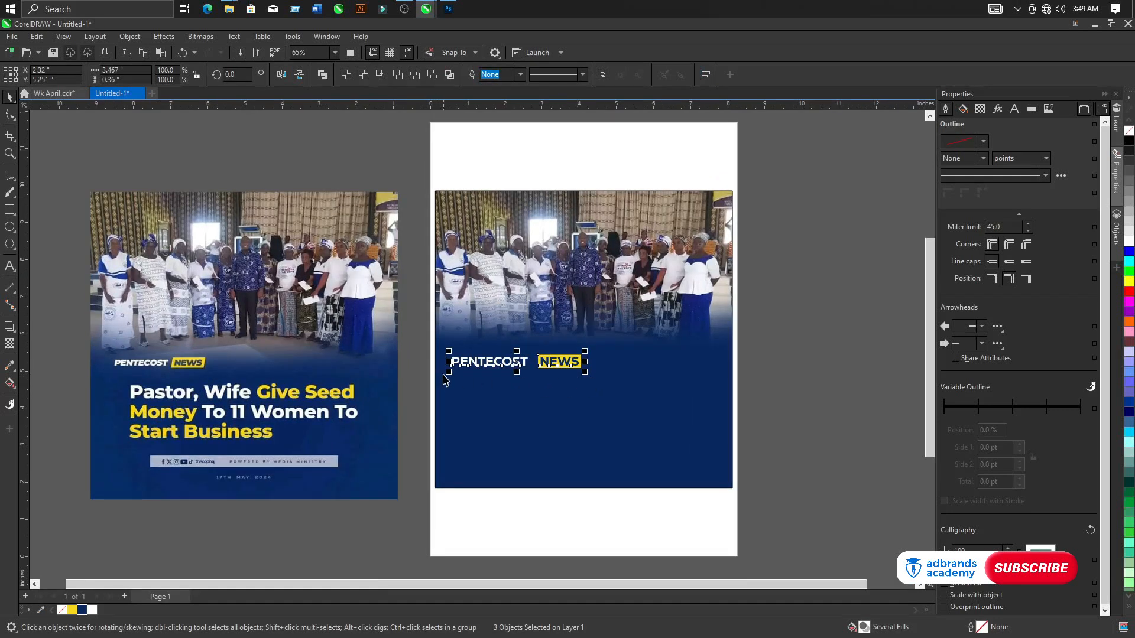
pyautogui.moveTo(449, 373); pyautogui.dragTo(456, 388)
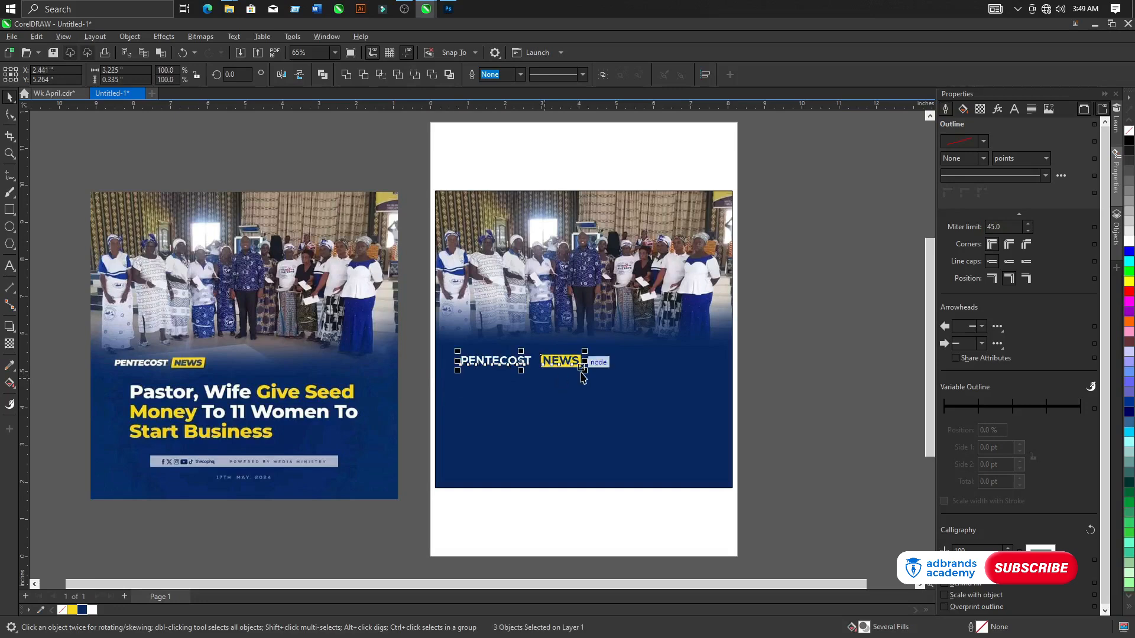
pyautogui.moveTo(581, 367); pyautogui.dragTo(566, 365)
# Skew the PENTECOST text, NEWS text and yellow rectangle together horizontally into a slight italic slant matching the reference flyer
pyautogui.scroll(6, 498, 360)
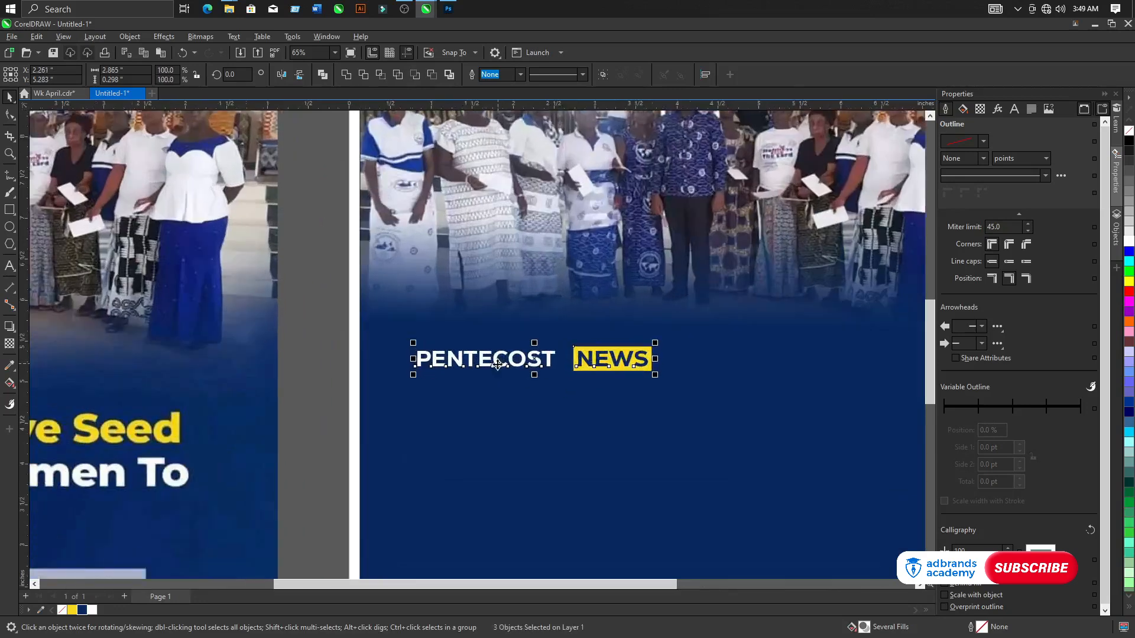
pyautogui.click(535, 361)
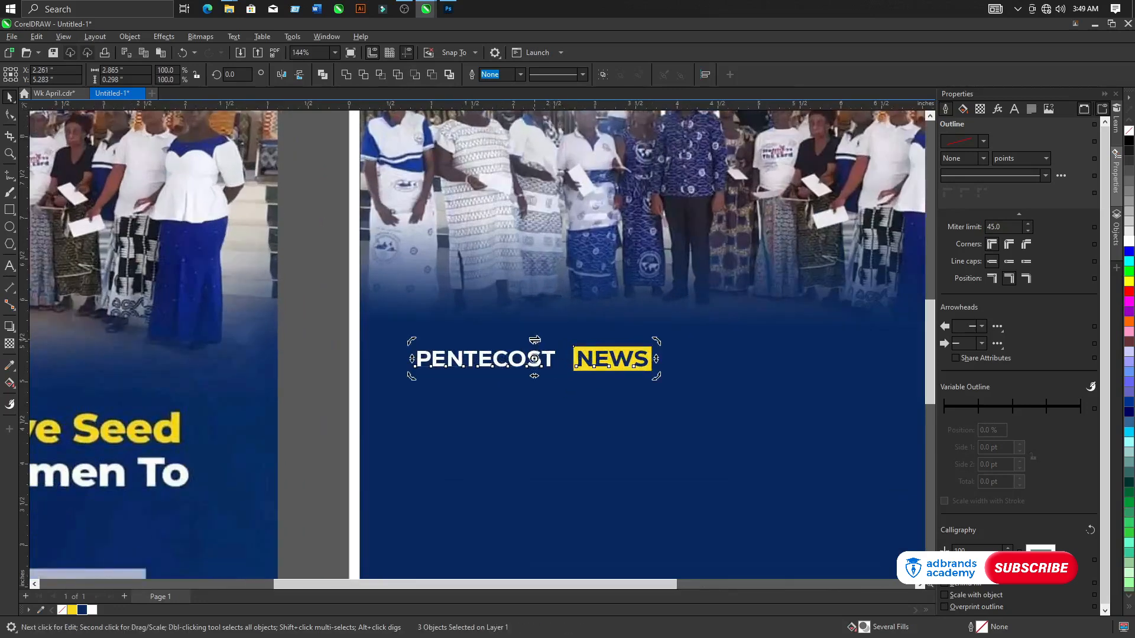
pyautogui.moveTo(537, 338); pyautogui.dragTo(546, 338)
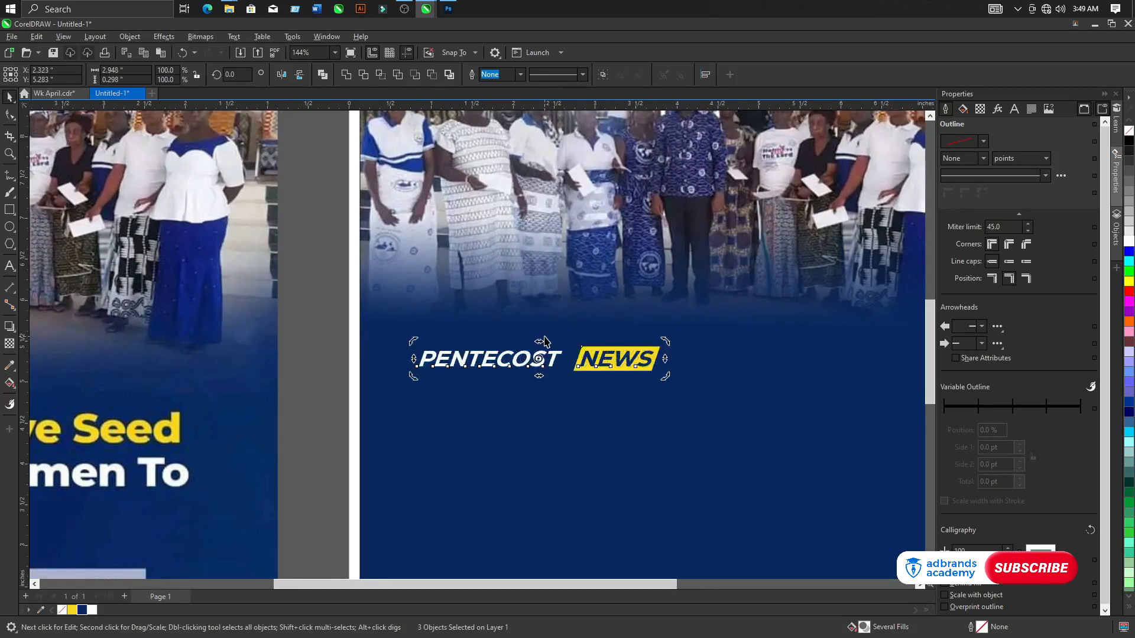
pyautogui.scroll(1, 536, 344)
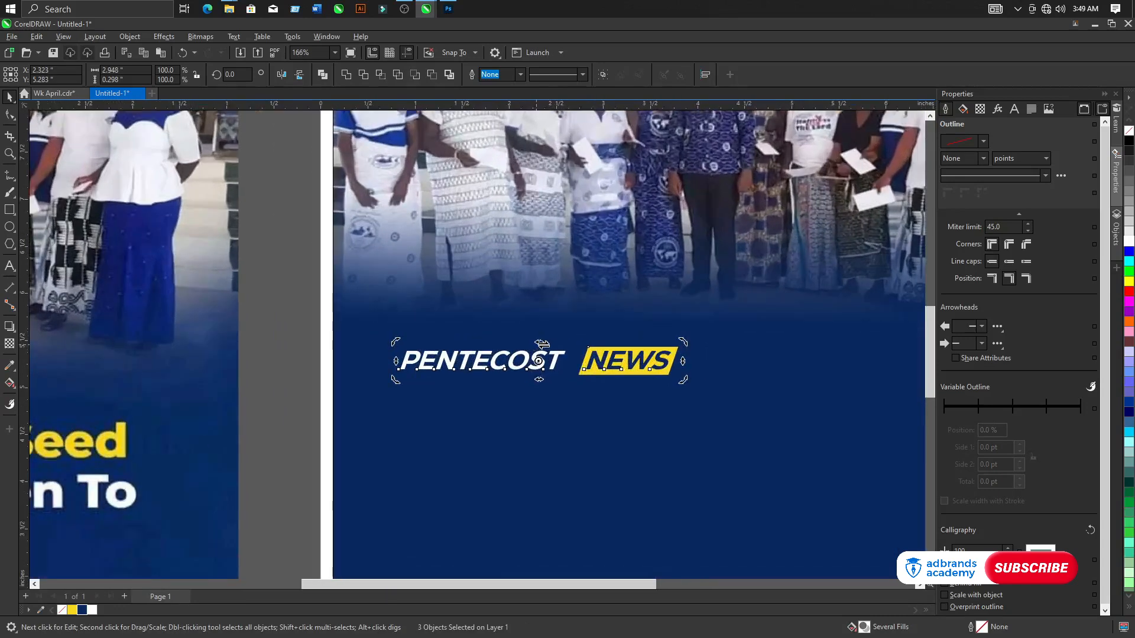
pyautogui.moveTo(540, 342); pyautogui.dragTo(536, 342)
pyautogui.scroll(-2, 536, 343)
pyautogui.scroll(2, 536, 344)
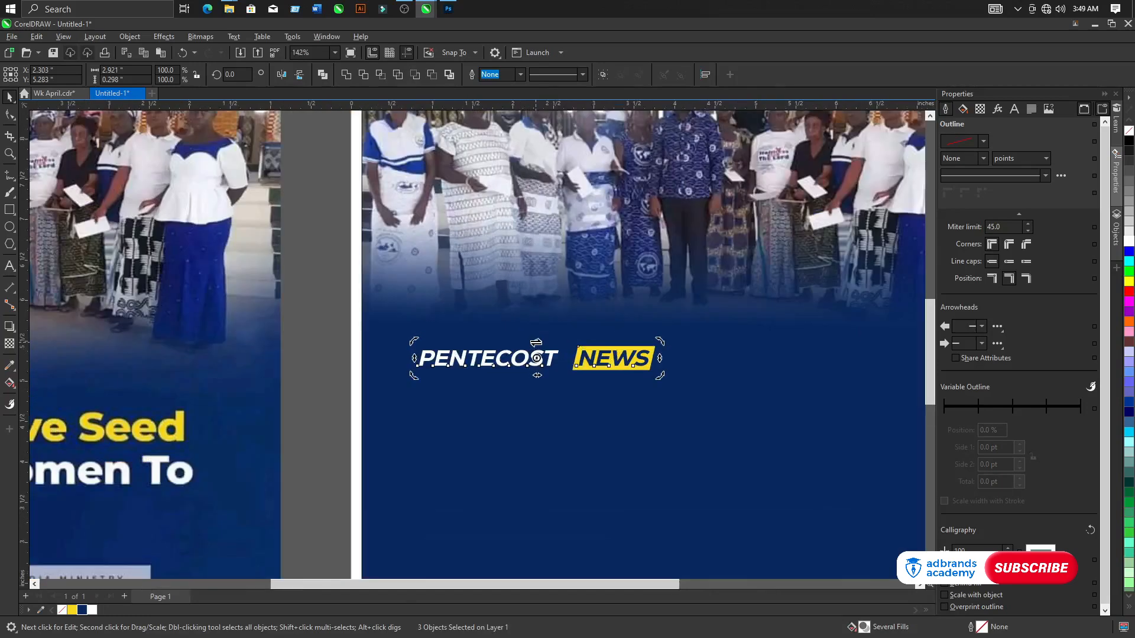
pyautogui.scroll(-3, 535, 344)
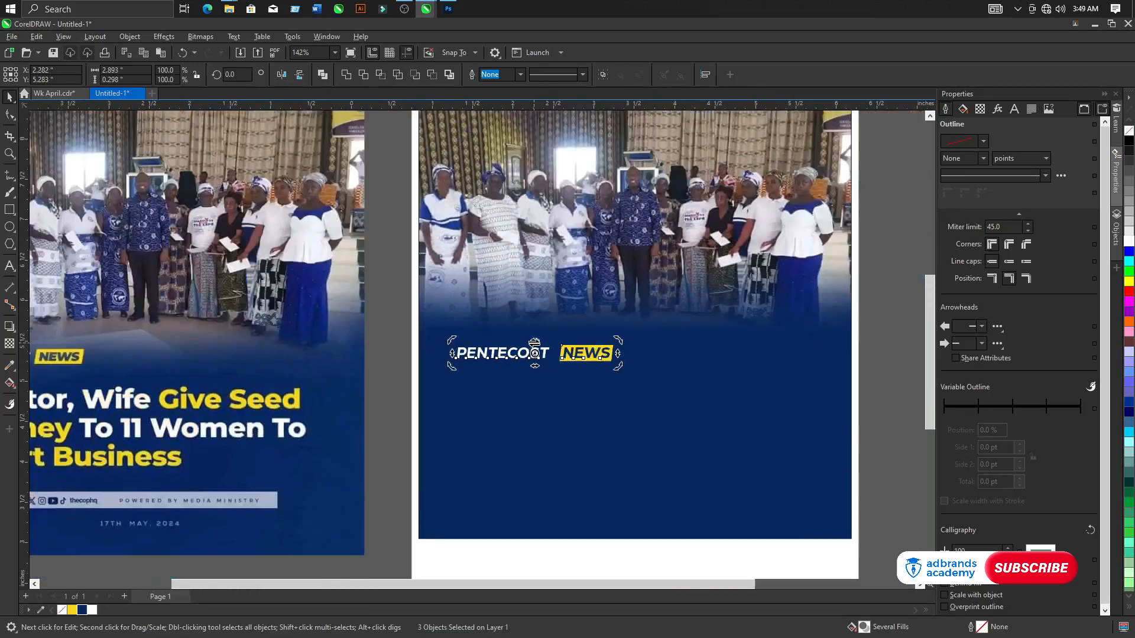
# Add the heading text "Pastor, Wife Give Seed Money To 11 Women To Start Business" below the PENTECOST NEWS label
pyautogui.press('Escape')
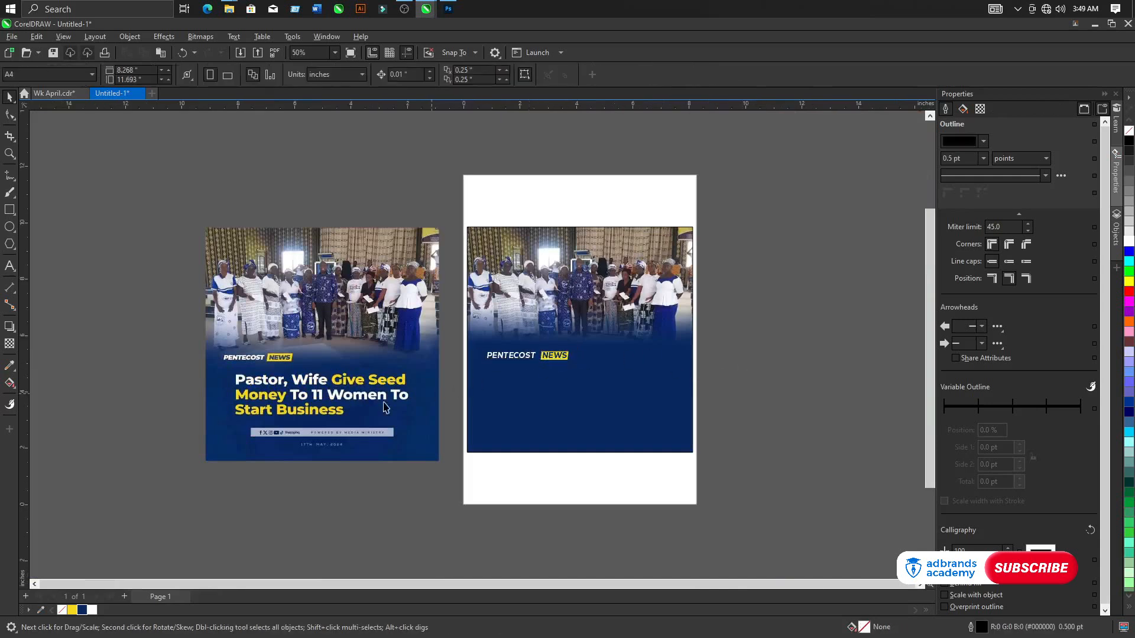
pyautogui.scroll(1, 236, 408)
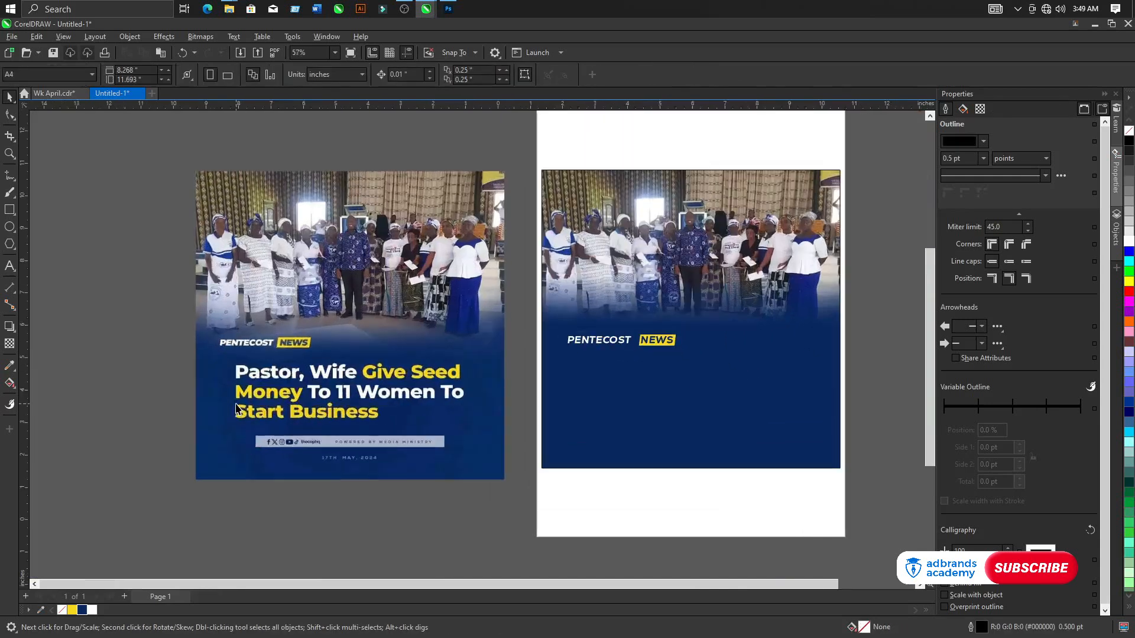
pyautogui.click(10, 266)
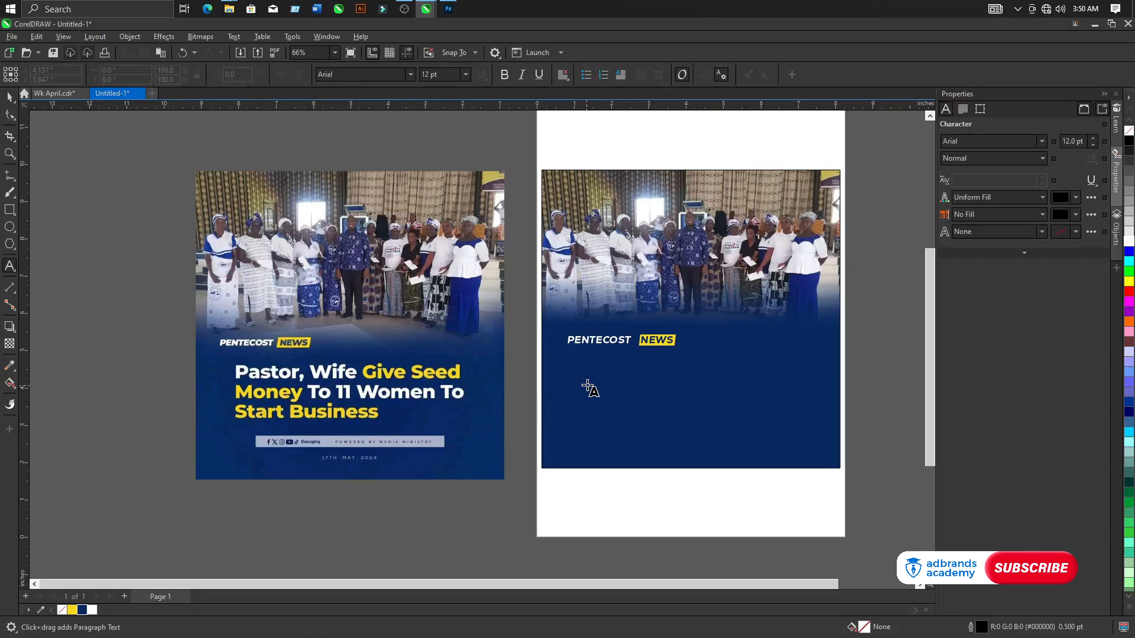
pyautogui.click(580, 370)
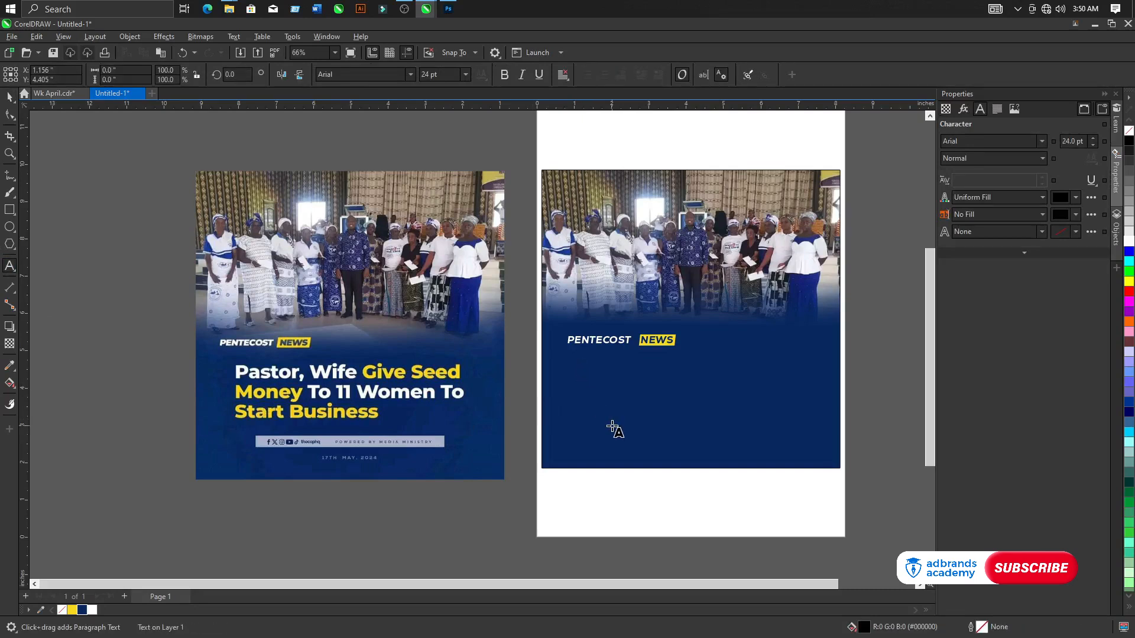
pyautogui.write('Pastor, Wife')
pyautogui.press('BackSpace')
pyautogui.press('BackSpace')
pyautogui.press('Escape')
pyautogui.write('fe Give Seed Money')
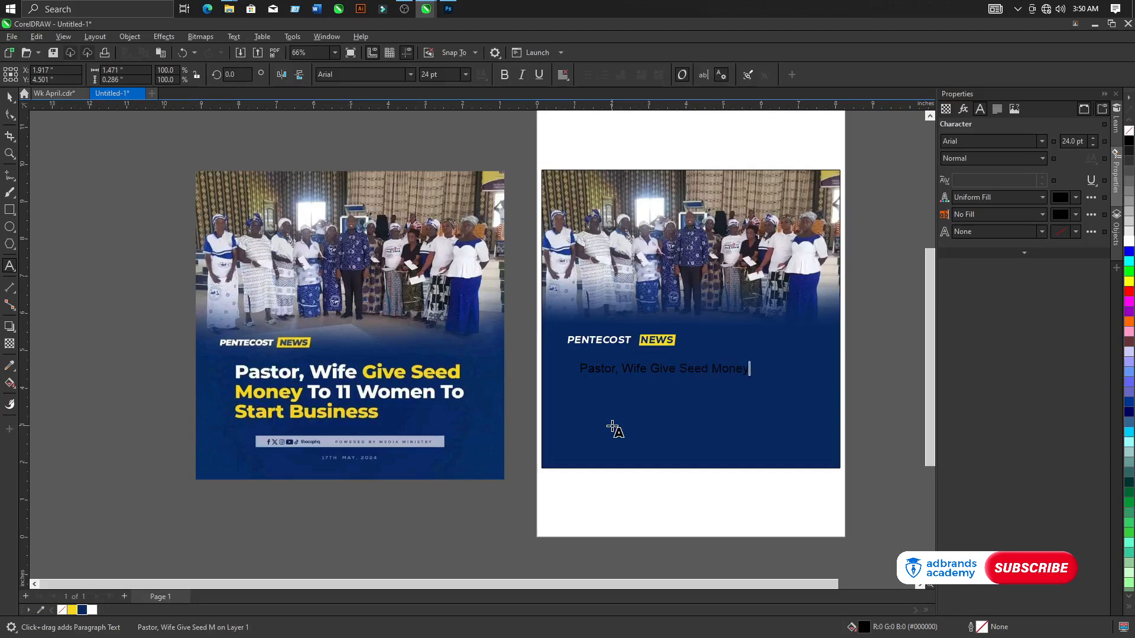
pyautogui.write(' To 11 Women To Start Business')
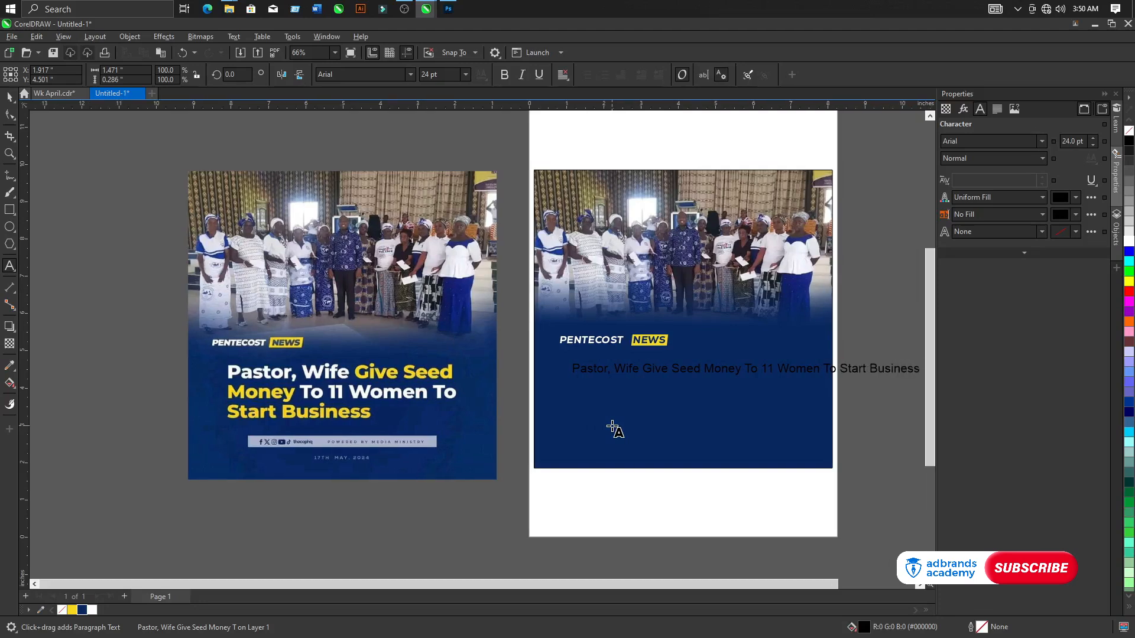
pyautogui.press('Escape')
pyautogui.click(7, 98)
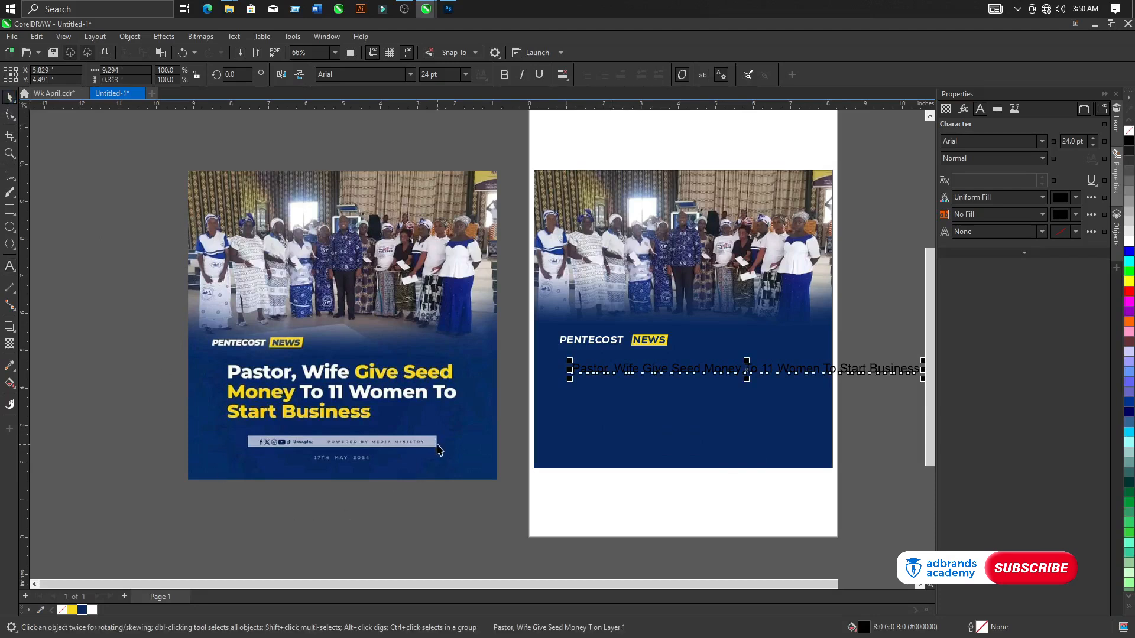
# Fill the heading text with white and set its font to Nexa Bold
pyautogui.click(92, 611)
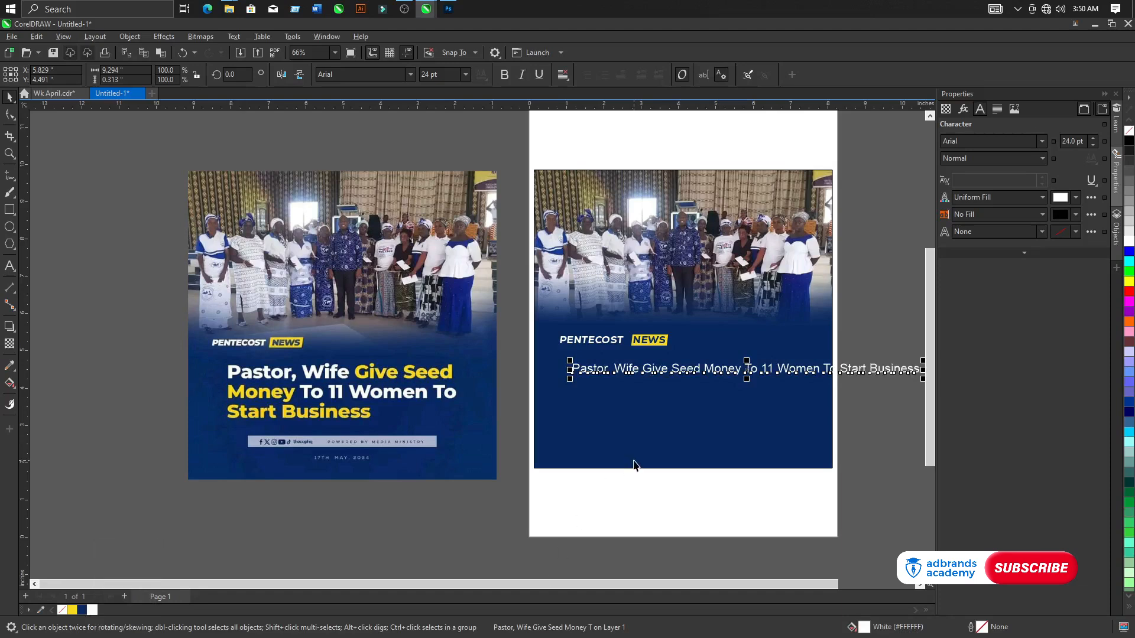
pyautogui.click(412, 74)
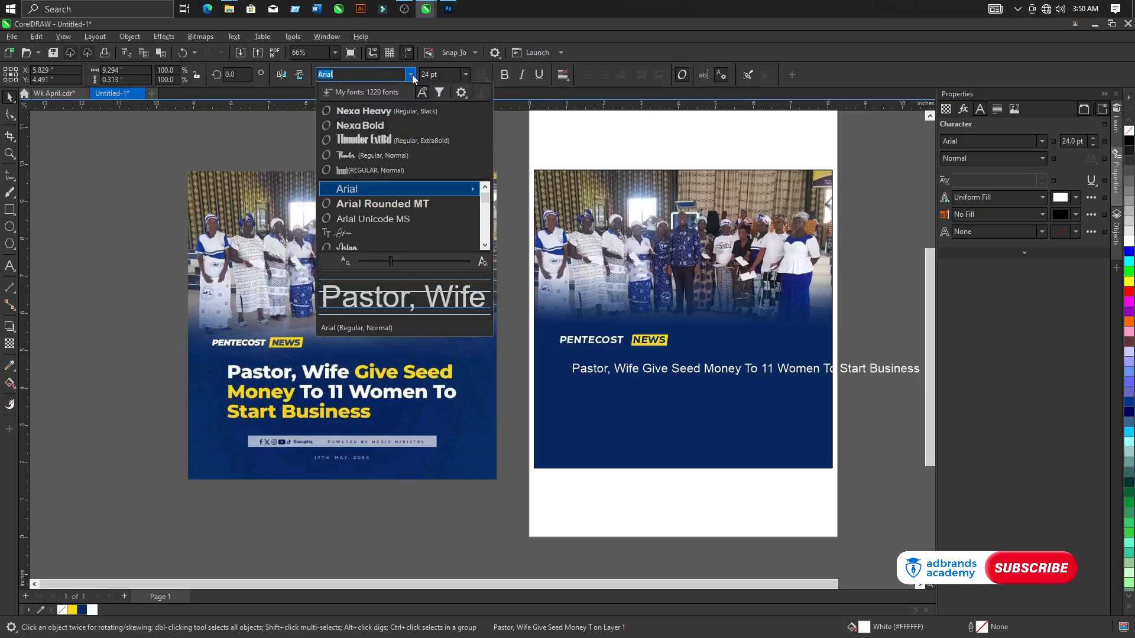
pyautogui.click(370, 126)
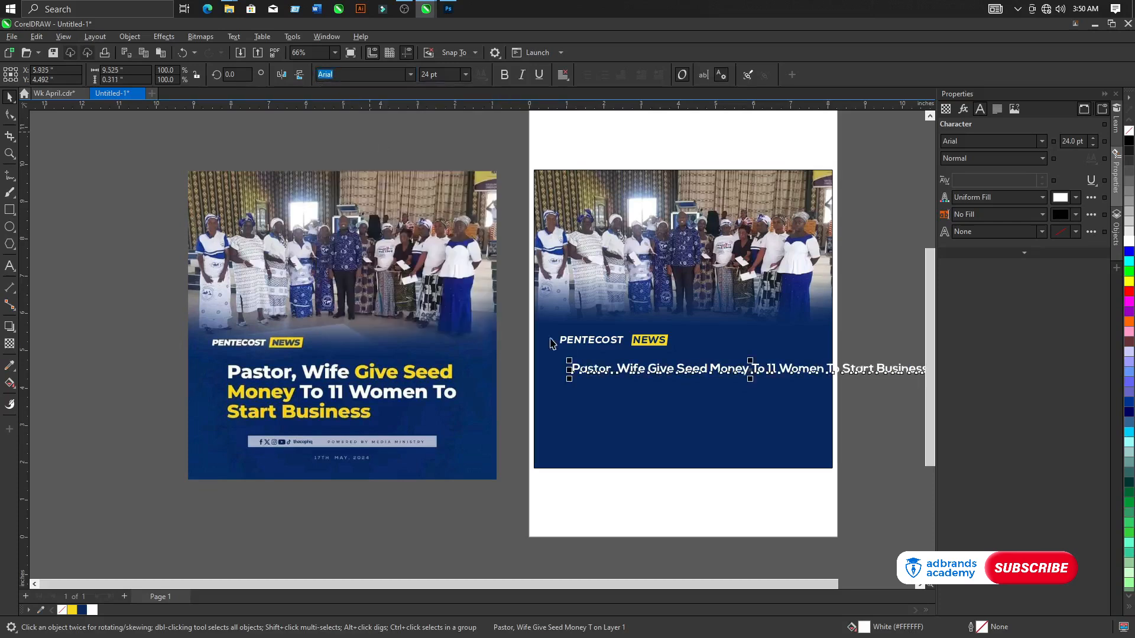
# Break the heading into three lines, starting new lines before "Money" and before "Start Business"
pyautogui.doubleClick(712, 369)
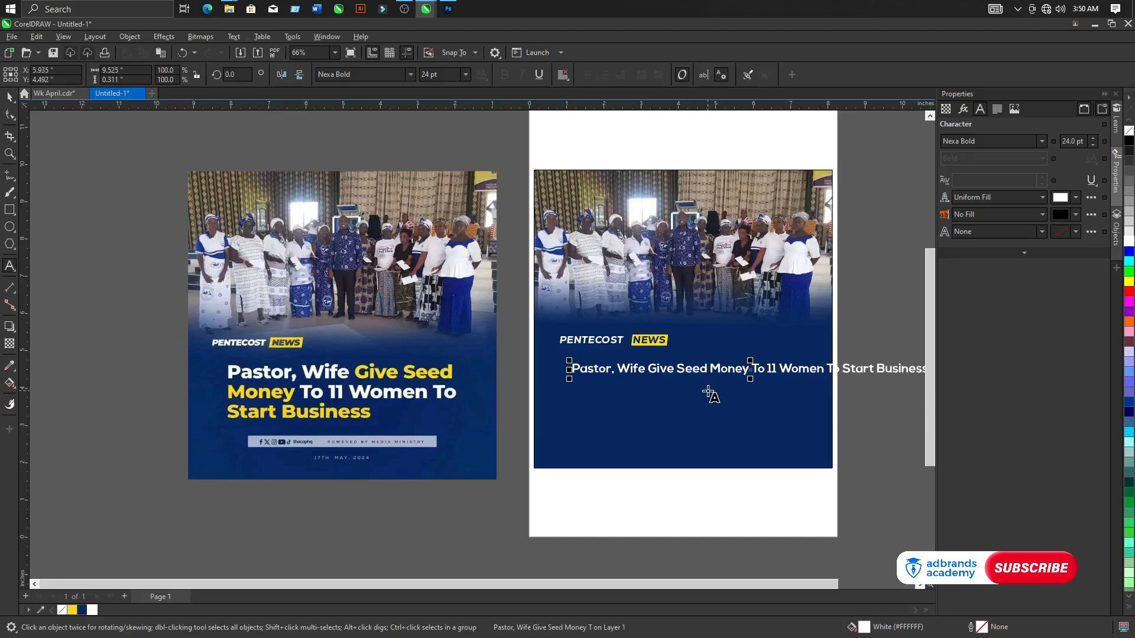
pyautogui.press('Return')
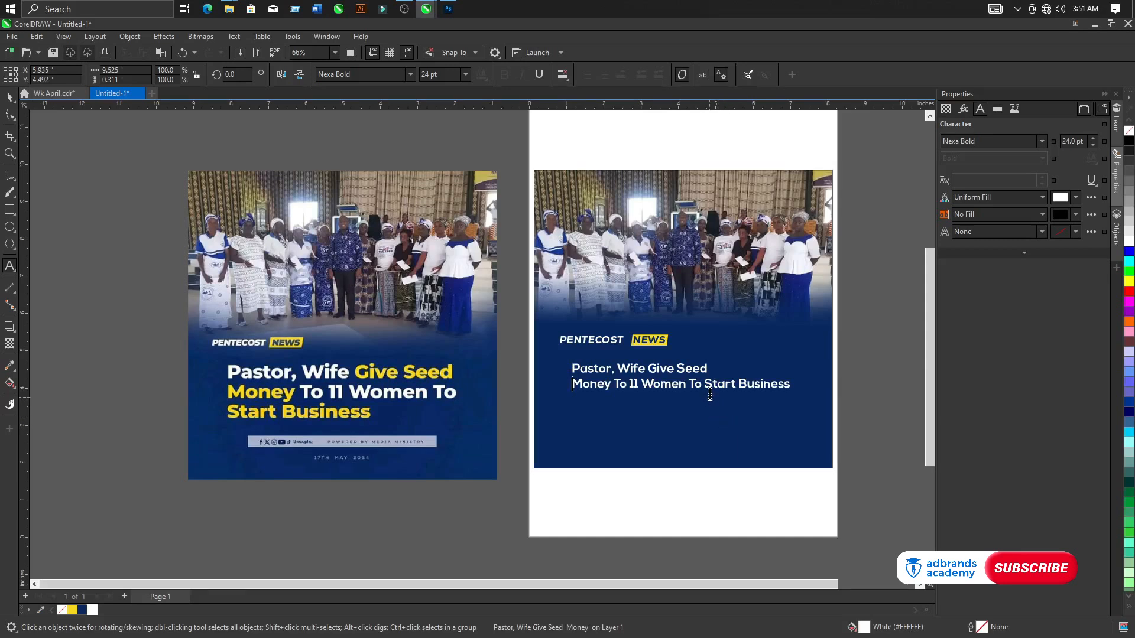
pyautogui.click(705, 384)
pyautogui.press('Return')
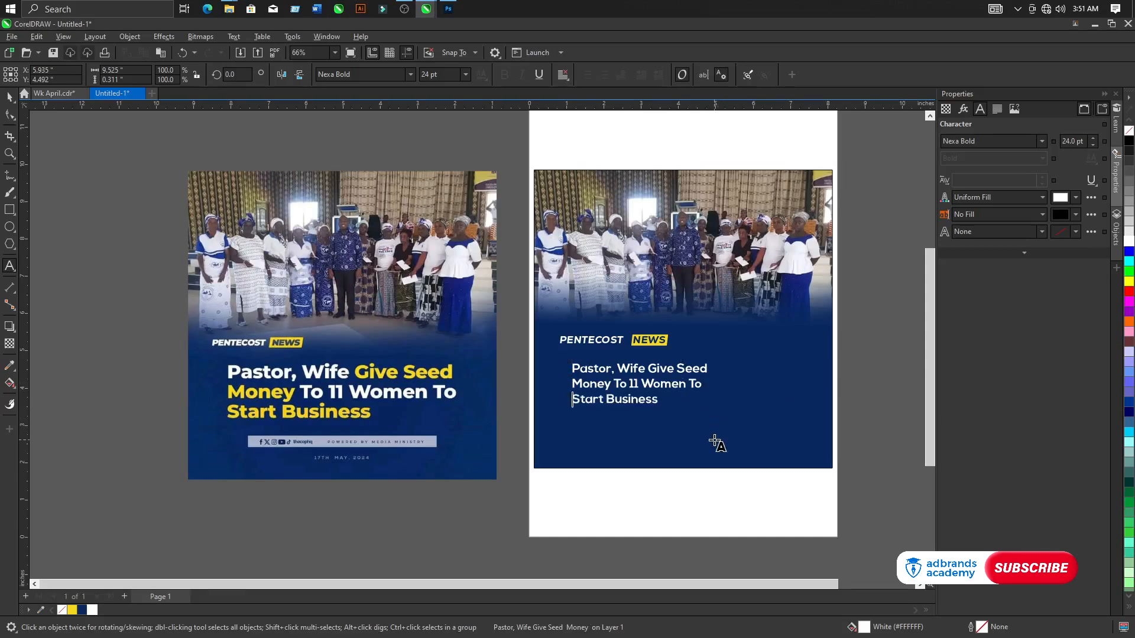
# Enlarge the heading to about 41 pt and tighten its line spacing until the block is about 1.48 inches high
pyautogui.click(7, 96)
pyautogui.moveTo(713, 407); pyautogui.dragTo(809, 468)
pyautogui.scroll(1, 661, 400)
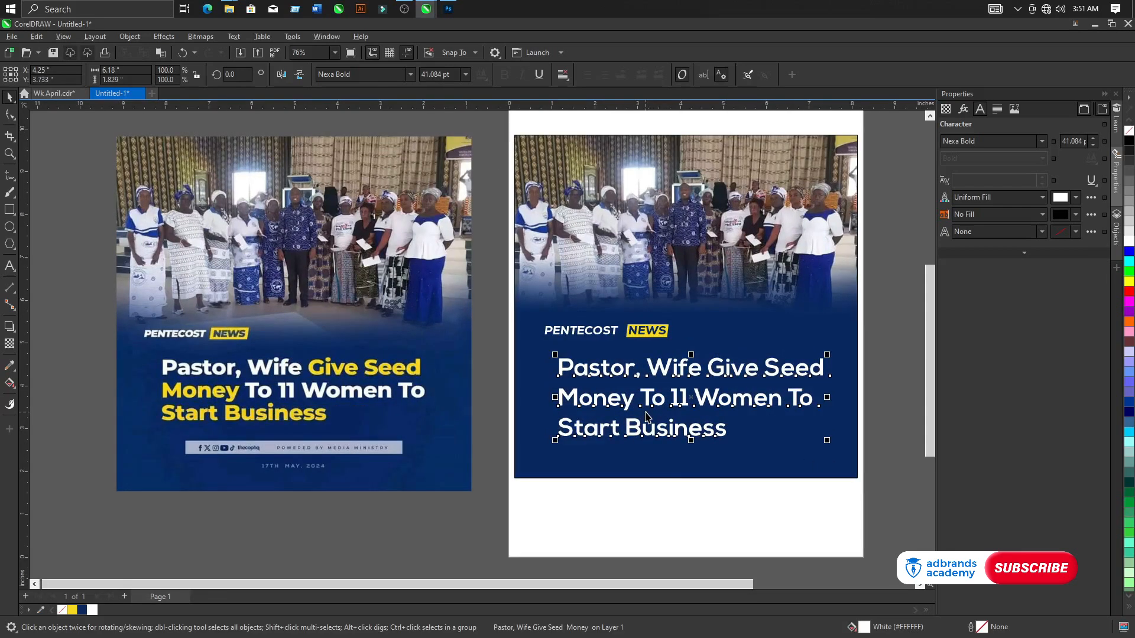
pyautogui.press('F10')
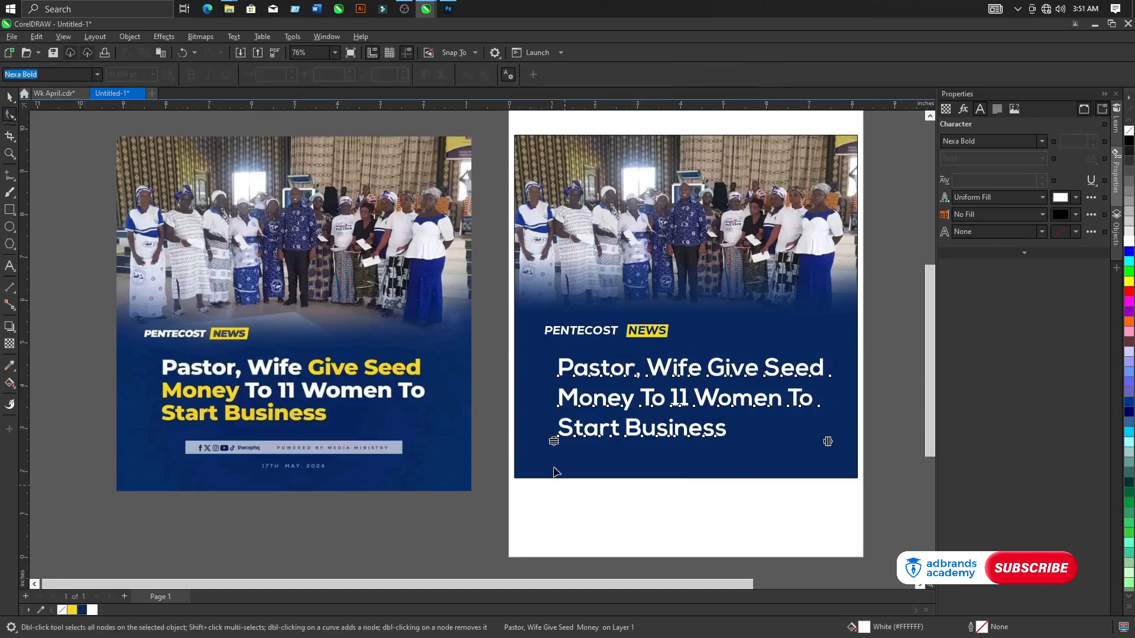
pyautogui.moveTo(554, 441); pyautogui.dragTo(549, 419)
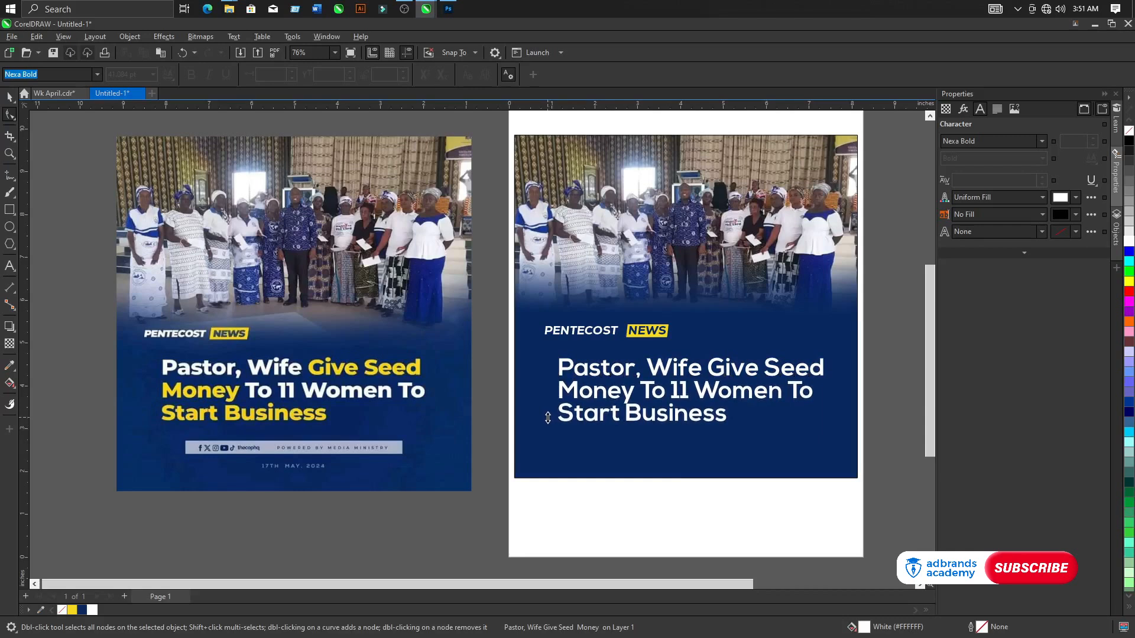
# Colour the heading words "Give Seed", "Money" and "Start Business" with the label's yellow
pyautogui.click(9, 266)
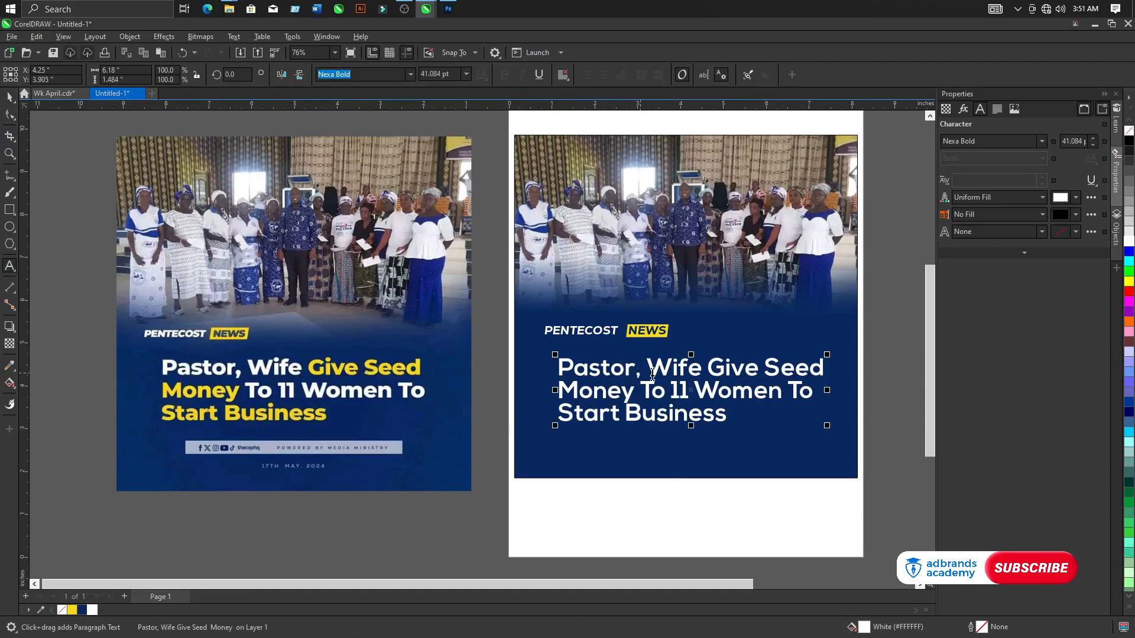
pyautogui.moveTo(709, 368); pyautogui.dragTo(825, 369)
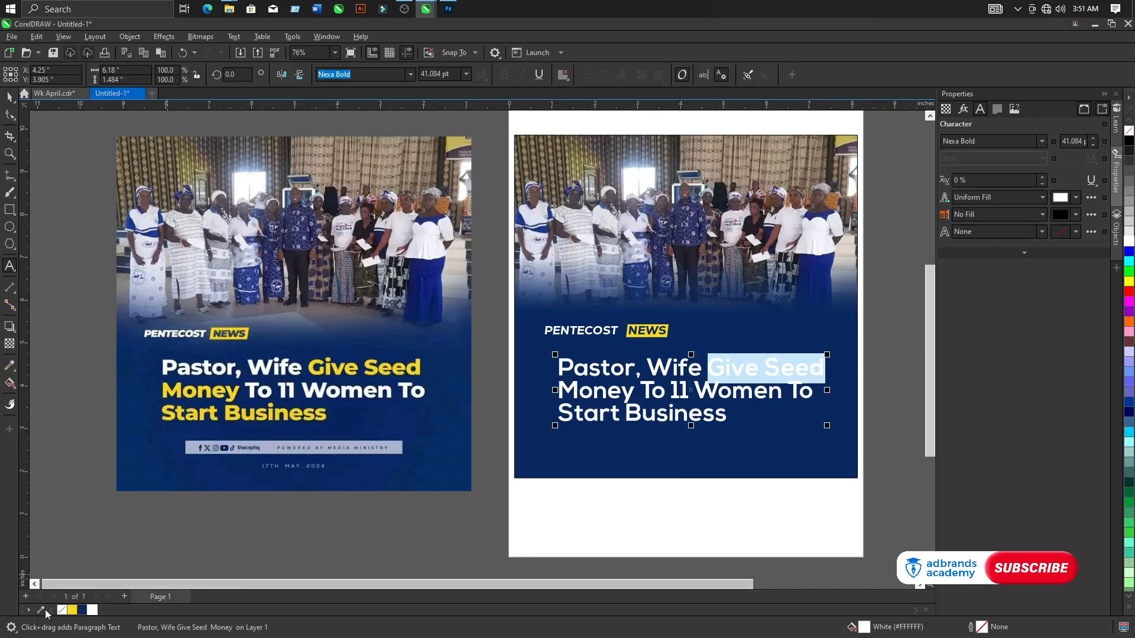
pyautogui.click(72, 609)
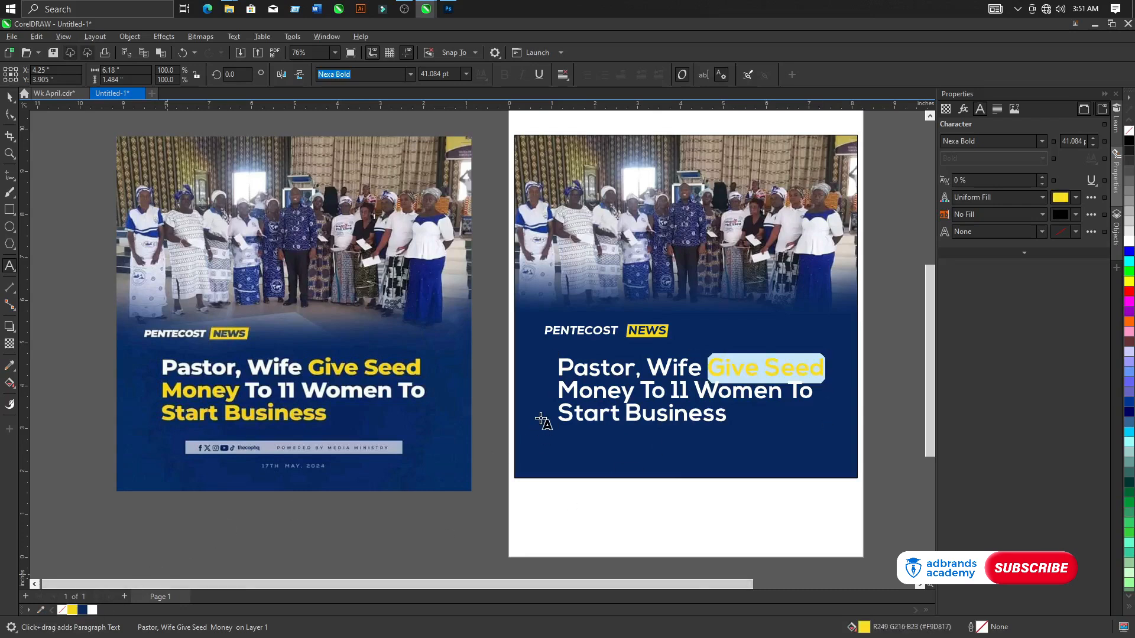
pyautogui.moveTo(560, 390); pyautogui.dragTo(632, 395)
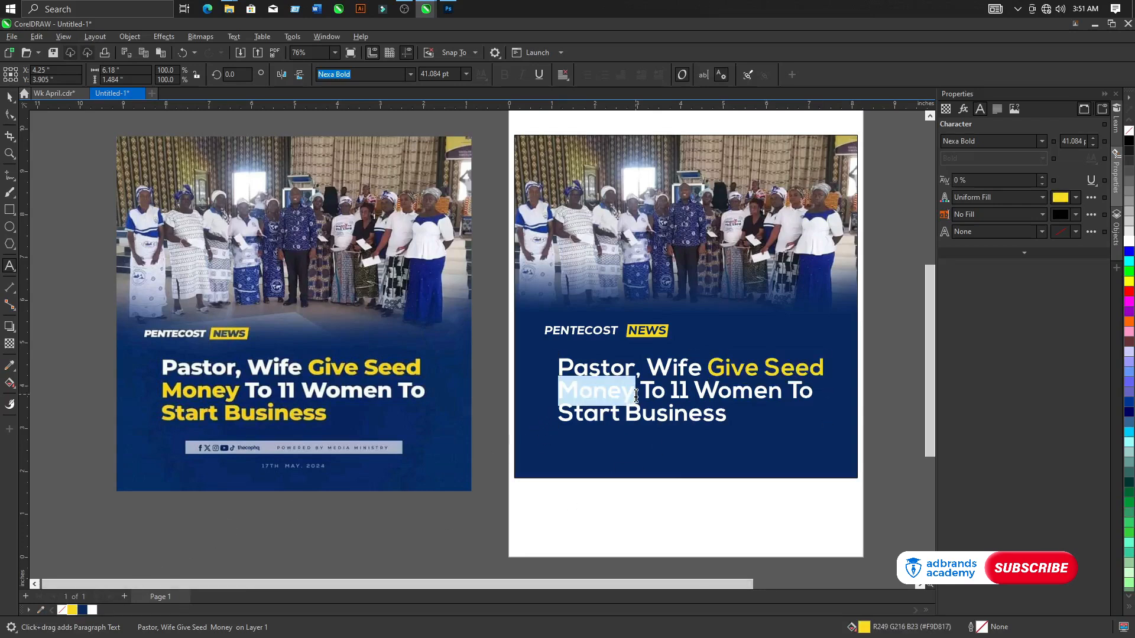
pyautogui.click(72, 610)
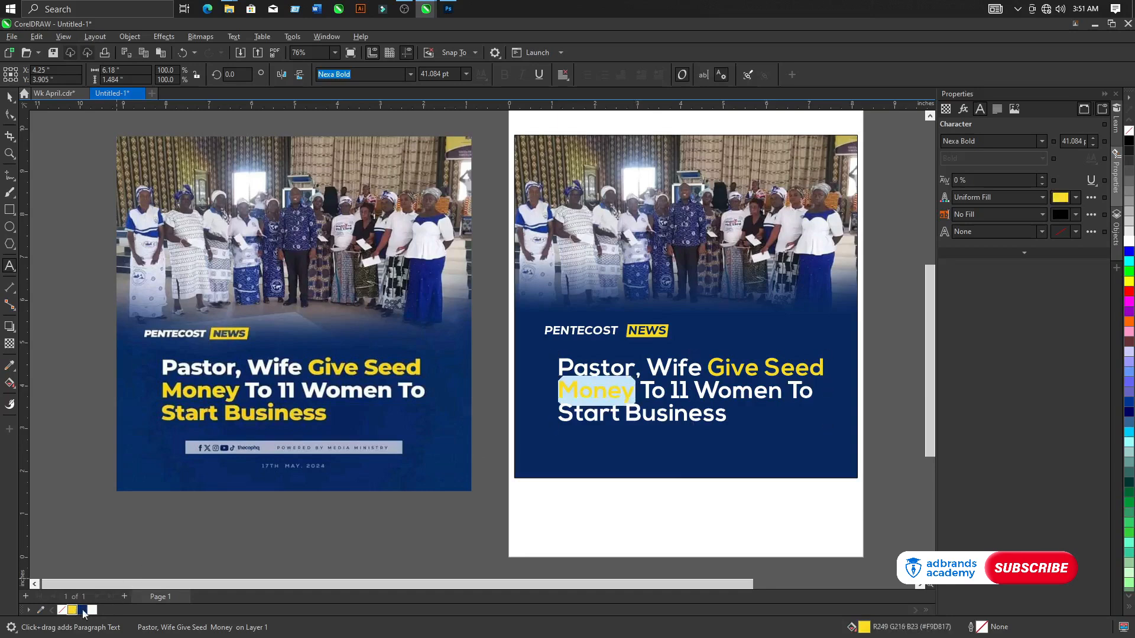
pyautogui.click(563, 414)
pyautogui.moveTo(563, 413); pyautogui.dragTo(727, 415)
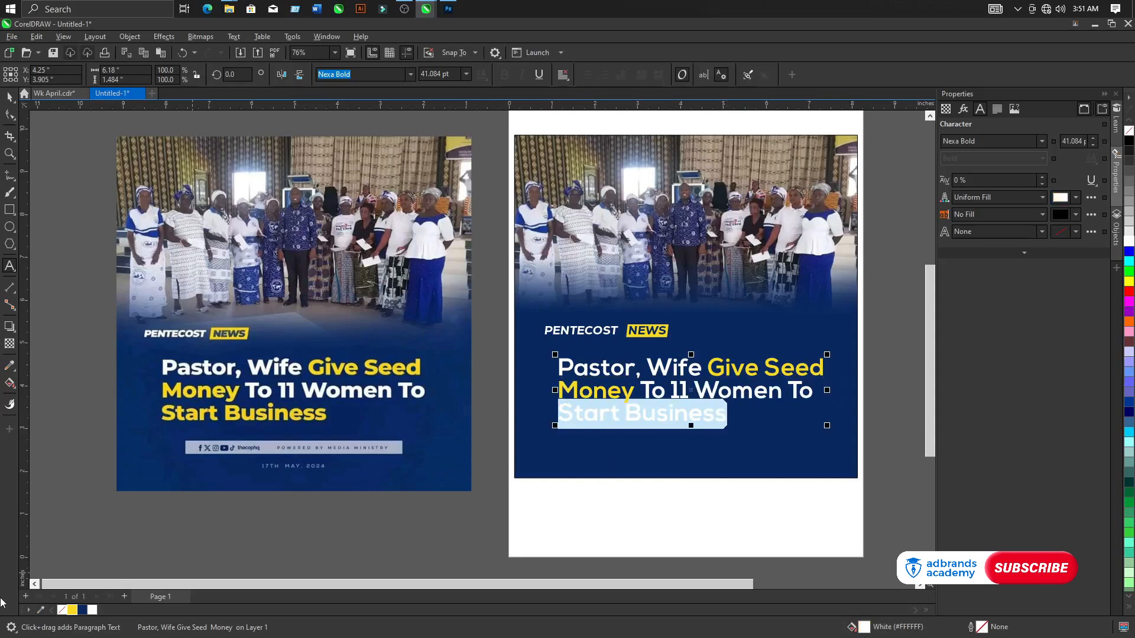
pyautogui.click(72, 610)
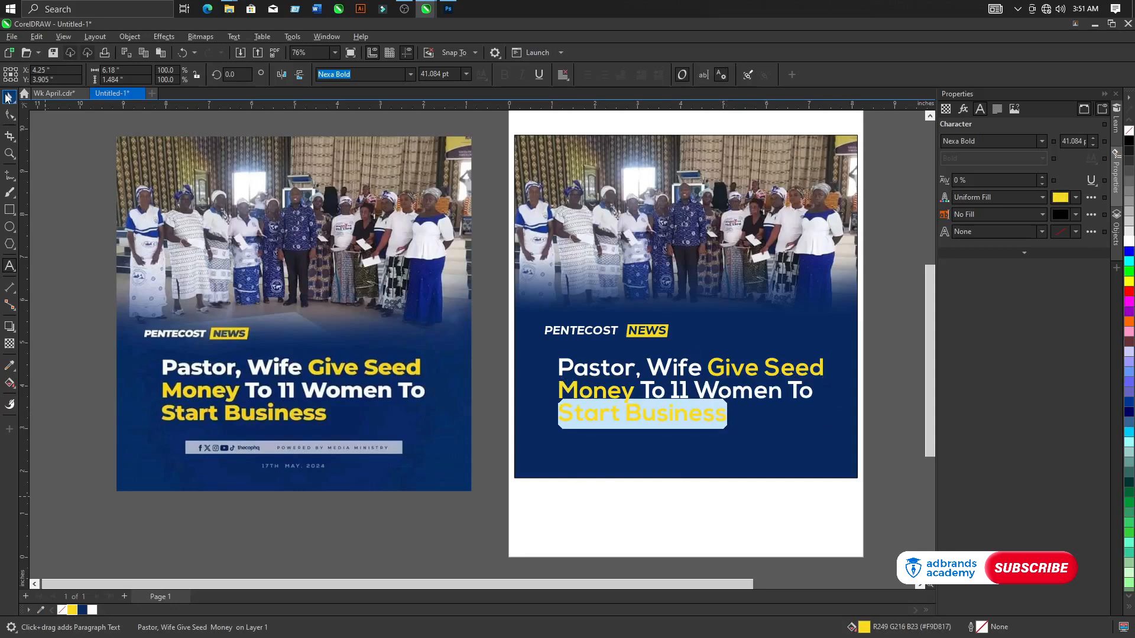
pyautogui.click(7, 96)
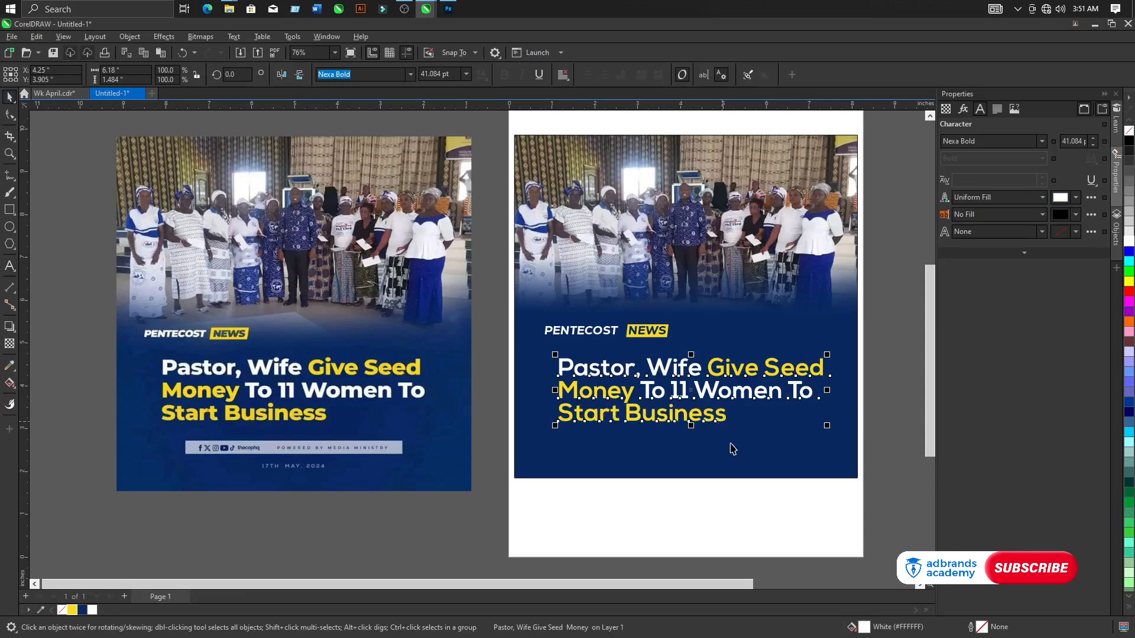
# Draw a rectangle about 5.47 by 0.44 inches below the heading for the social media strip
pyautogui.scroll(2, 191, 455)
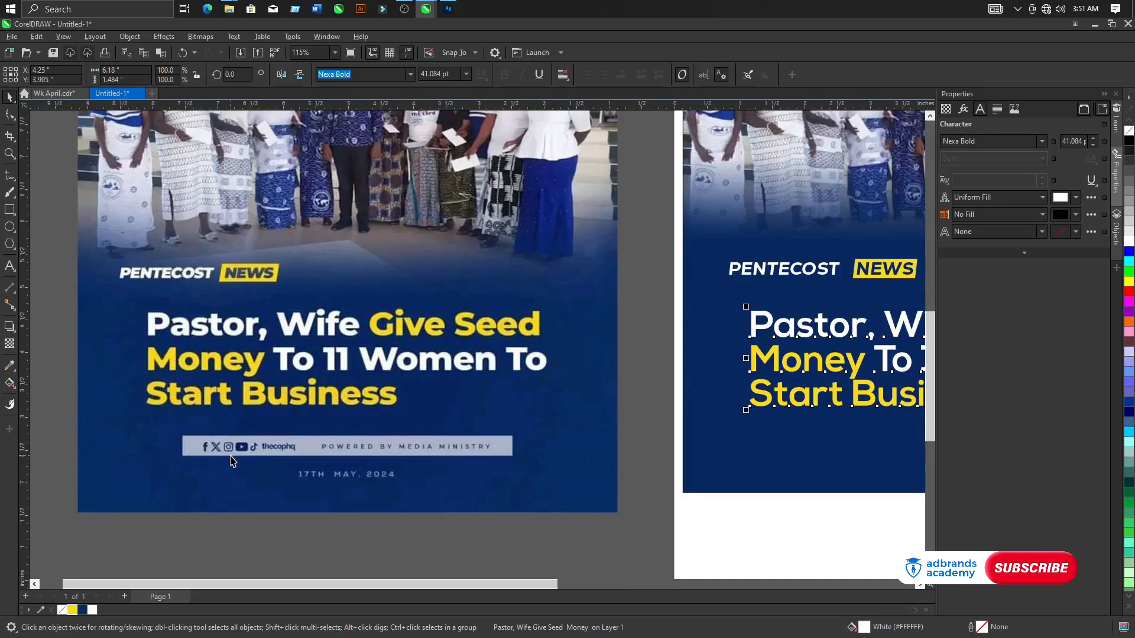
pyautogui.scroll(-2, 231, 460)
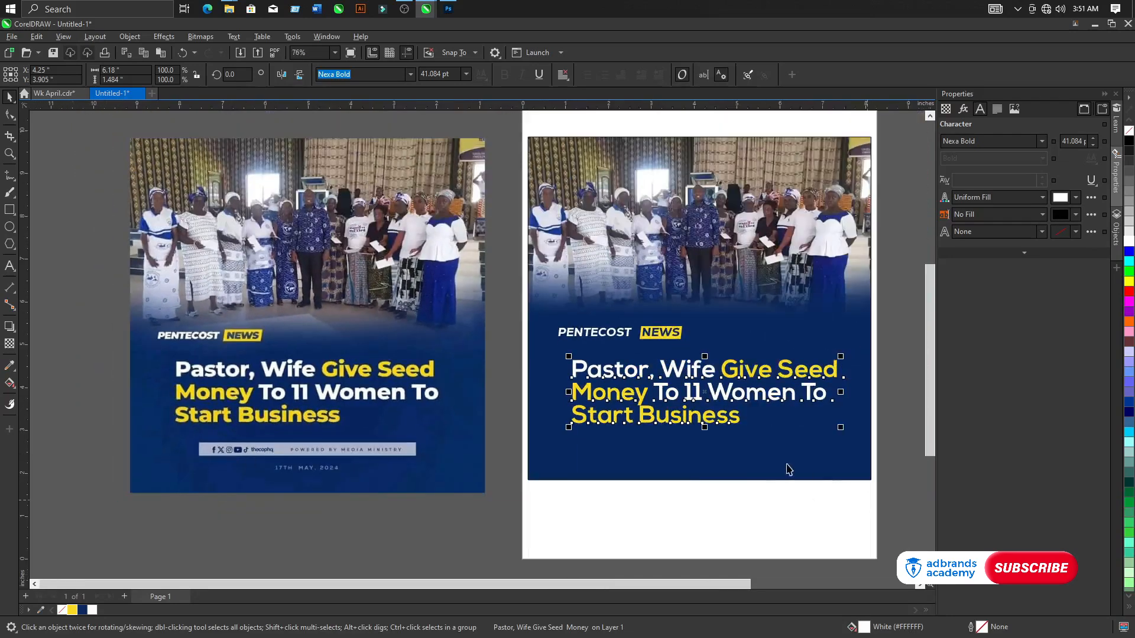
pyautogui.scroll(1, 789, 470)
pyautogui.click(612, 525)
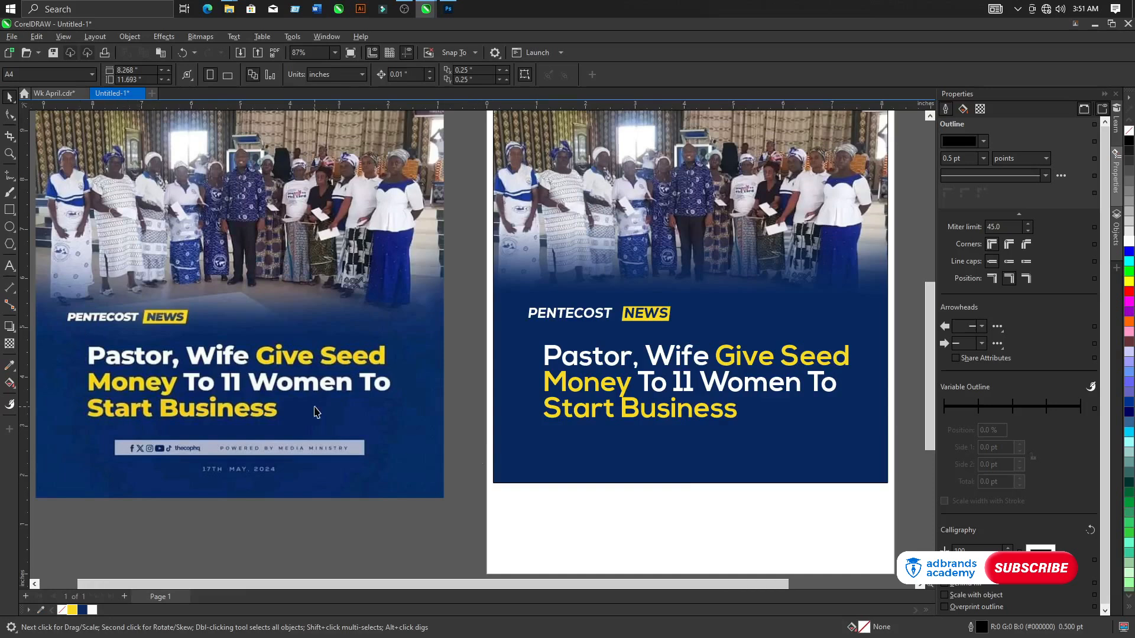
pyautogui.scroll(-1, 316, 412)
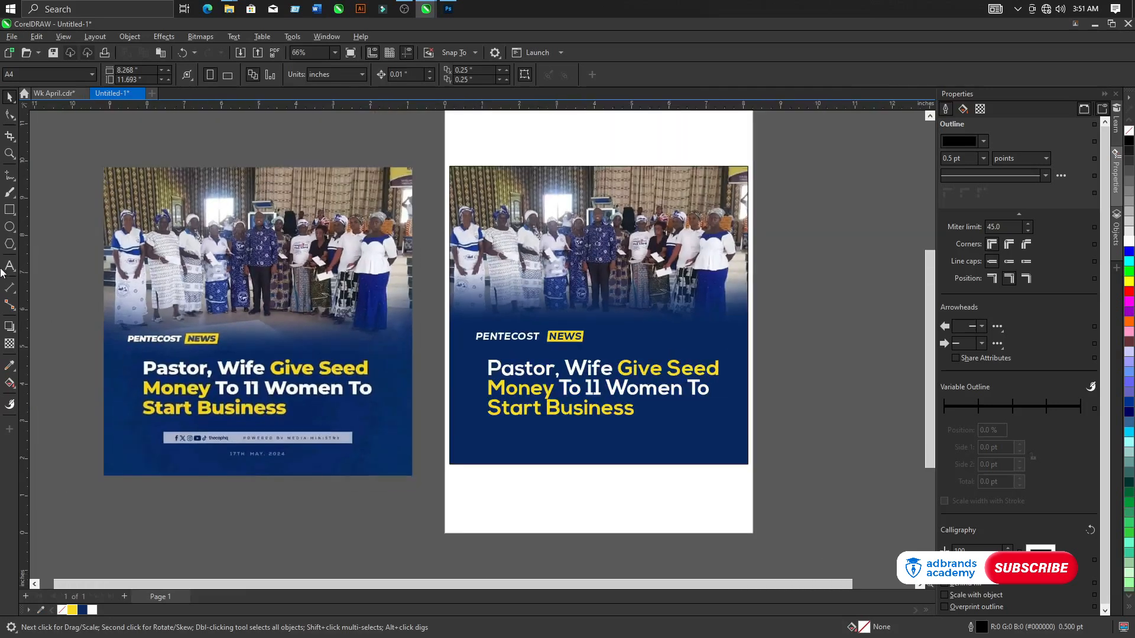
pyautogui.click(9, 210)
pyautogui.scroll(1, 384, 465)
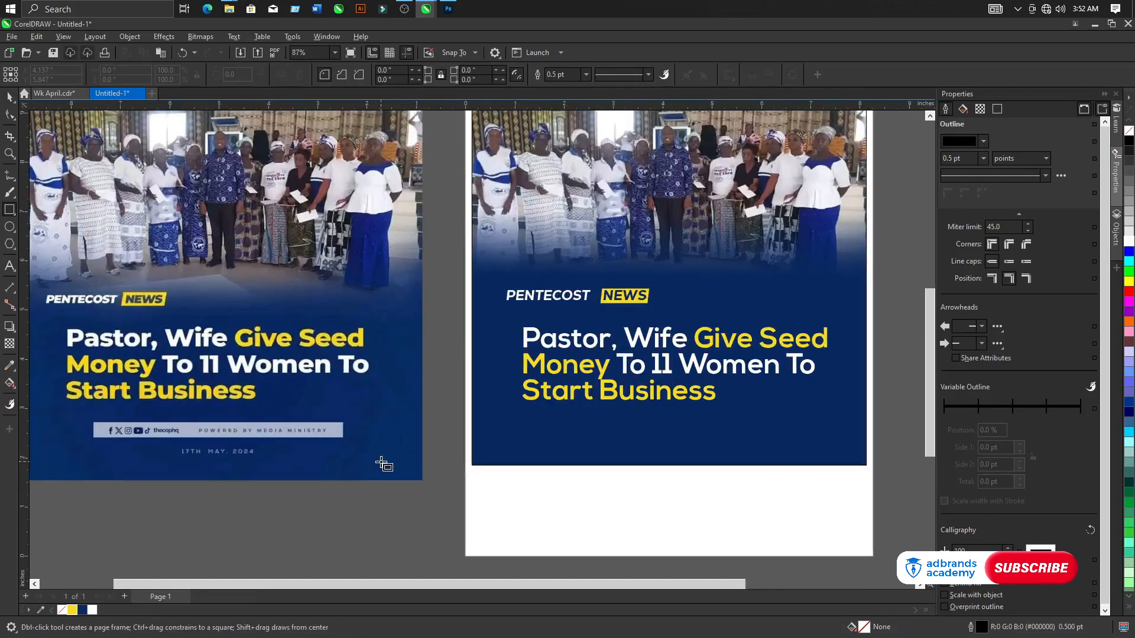
pyautogui.scroll(-2, 384, 464)
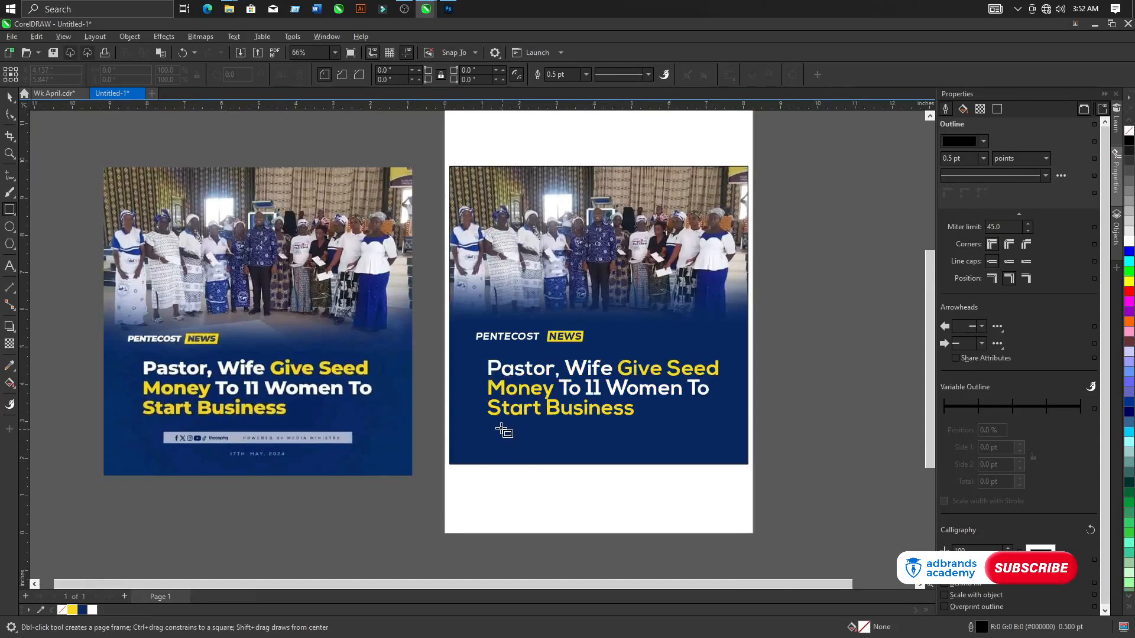
pyautogui.moveTo(497, 426); pyautogui.dragTo(702, 442)
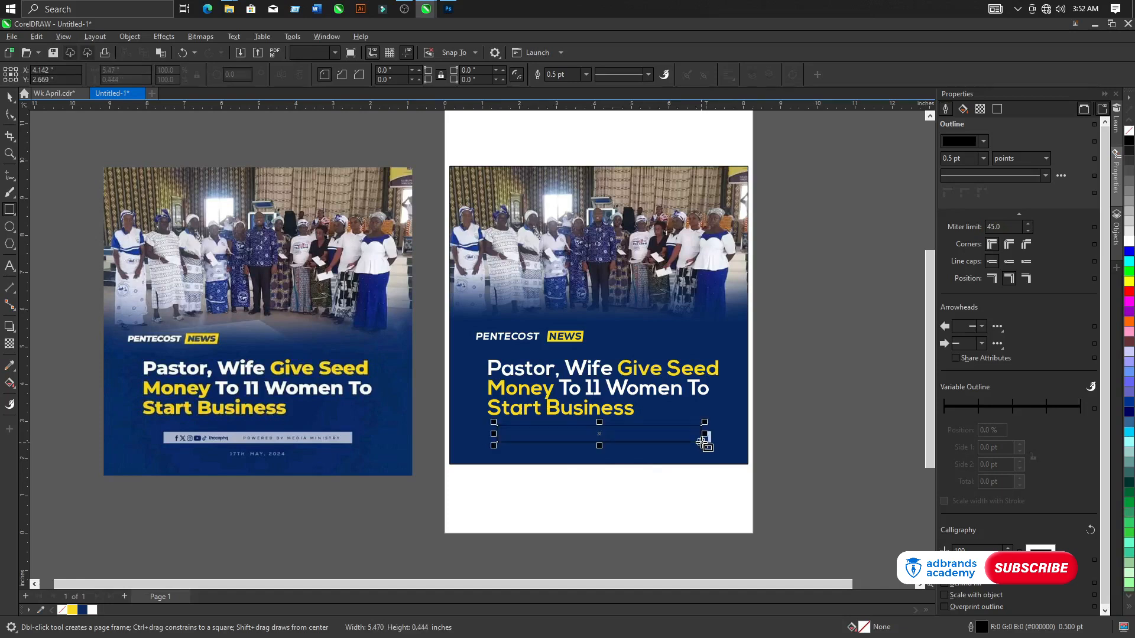
# Fill the strip rectangle with white and set its outline to None
pyautogui.click(92, 610)
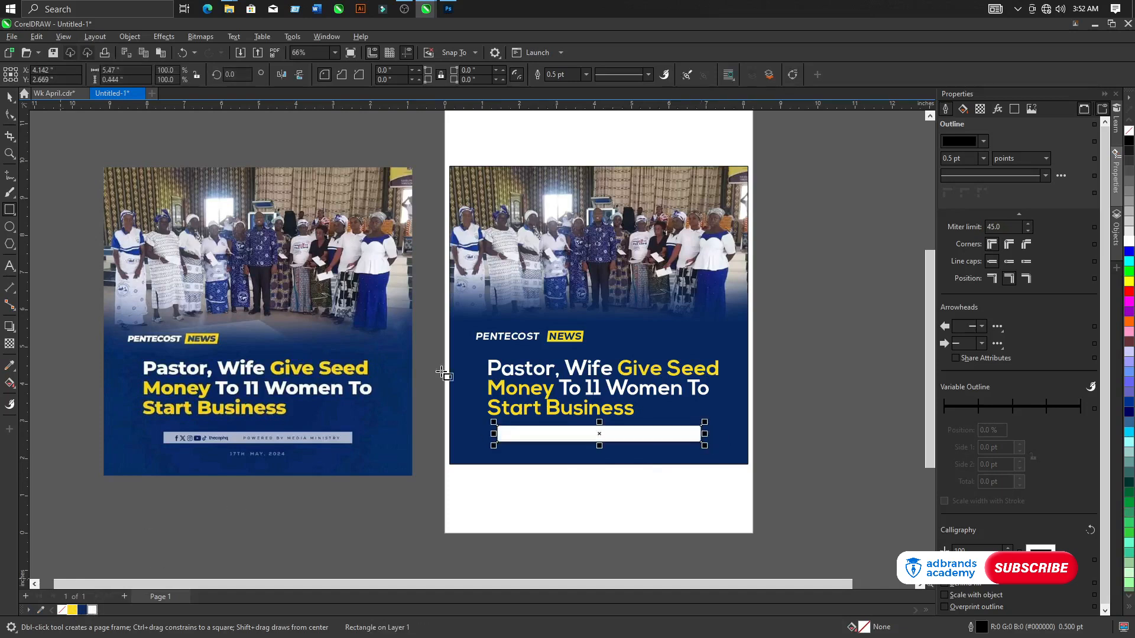
pyautogui.click(586, 75)
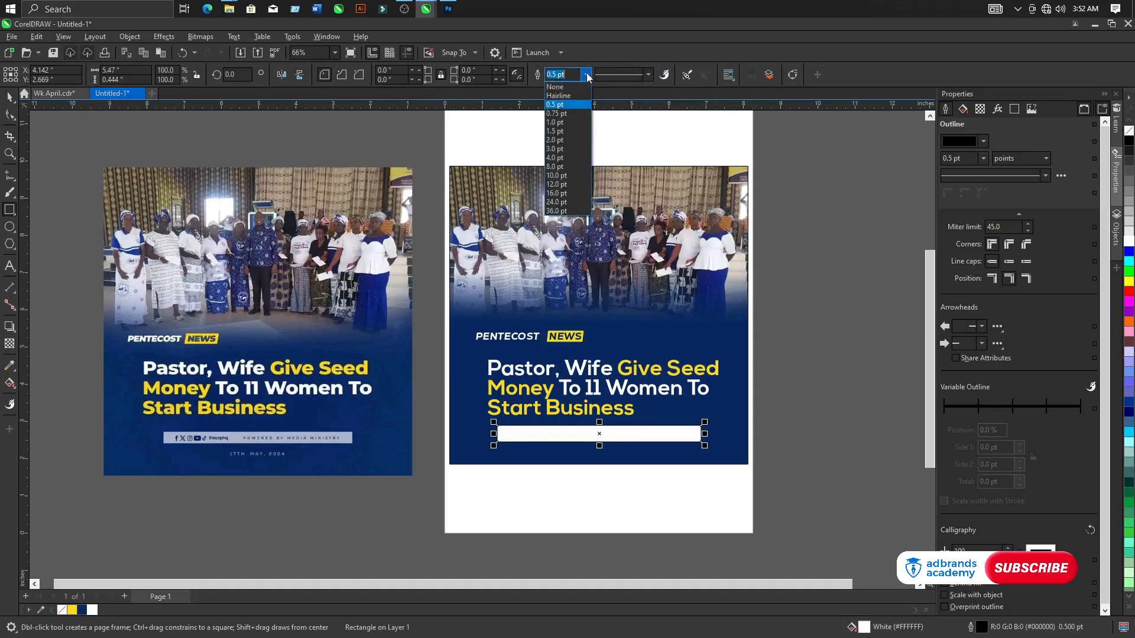
pyautogui.click(572, 84)
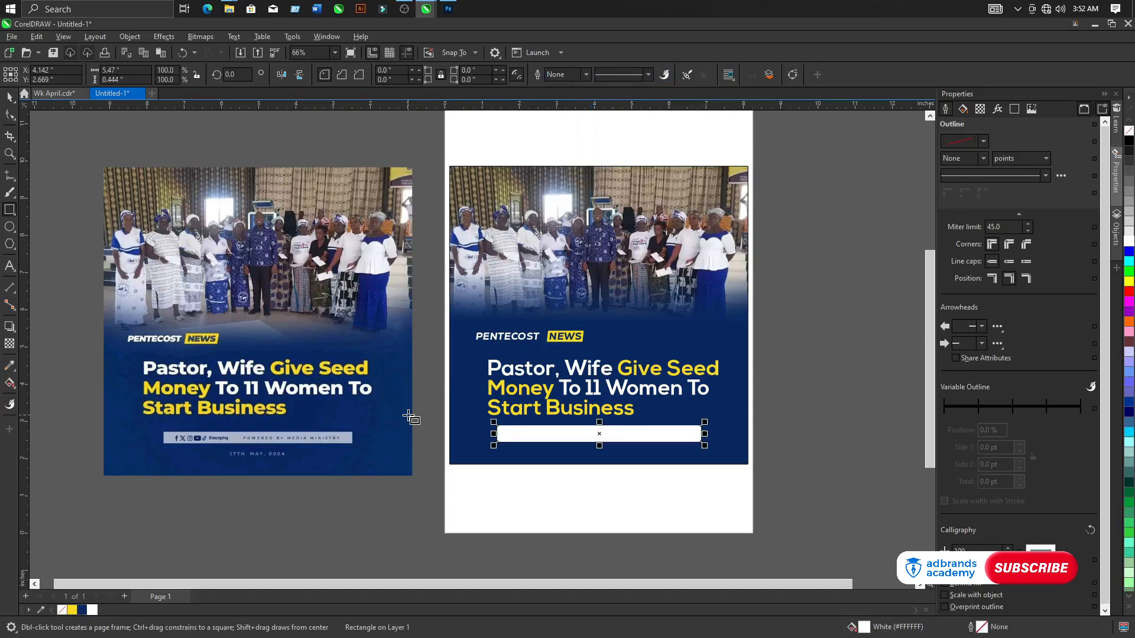
pyautogui.click(10, 97)
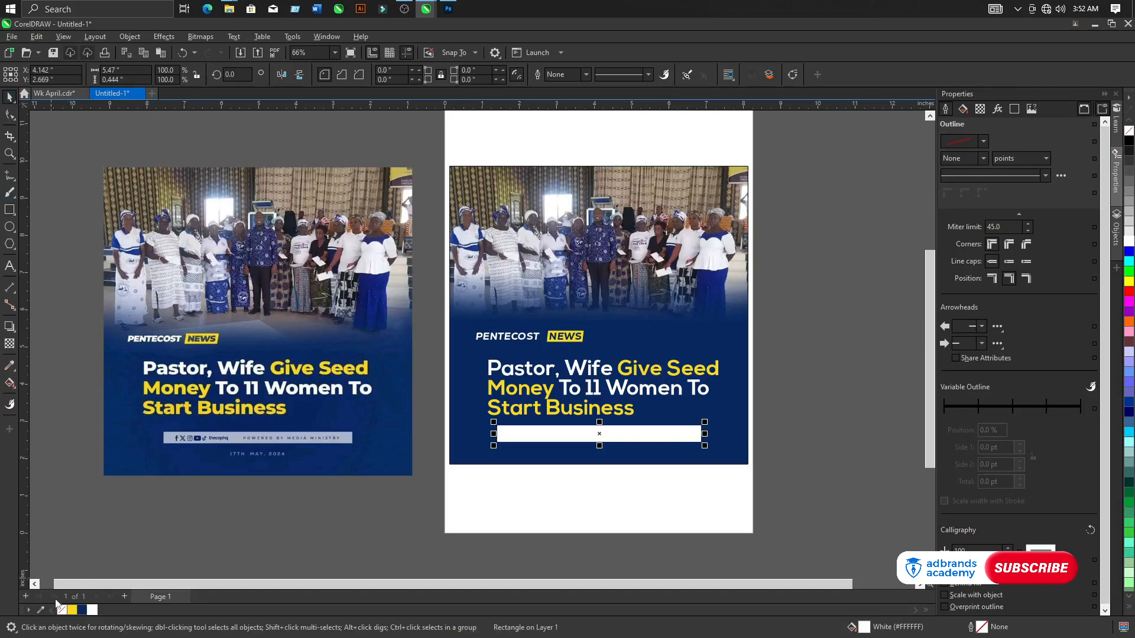
# Sample the light blue-grey #AAB4CF from the reference flyer's strip, centre the new strip horizontally below the heading and fill it with that colour
pyautogui.click(41, 610)
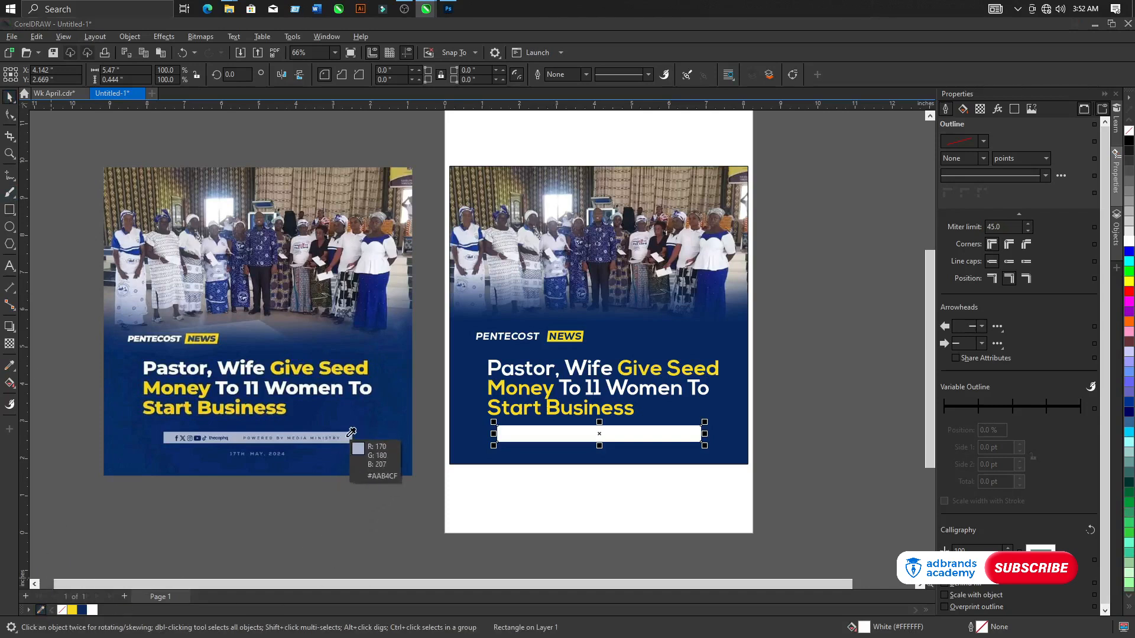
pyautogui.click(348, 438)
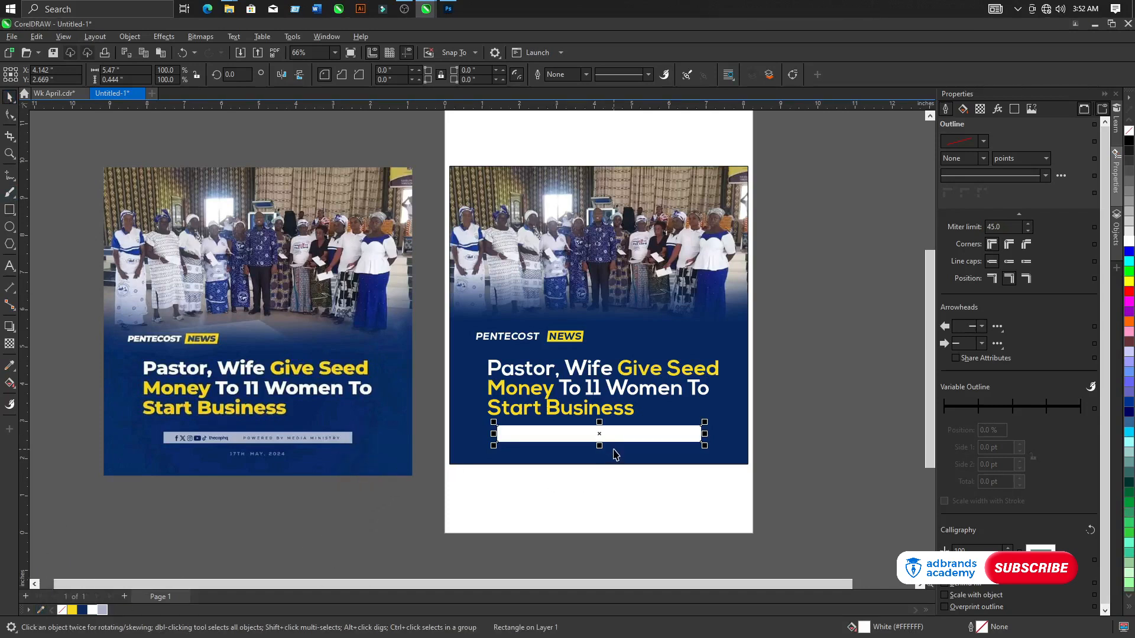
pyautogui.press('p')
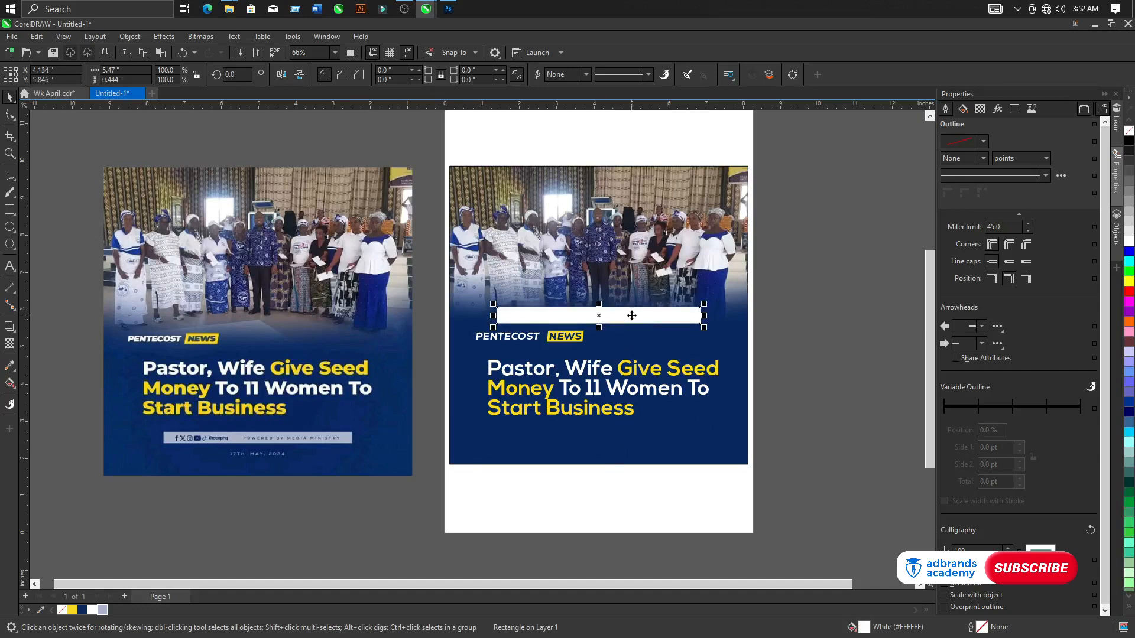
pyautogui.moveTo(631, 316); pyautogui.dragTo(644, 436)
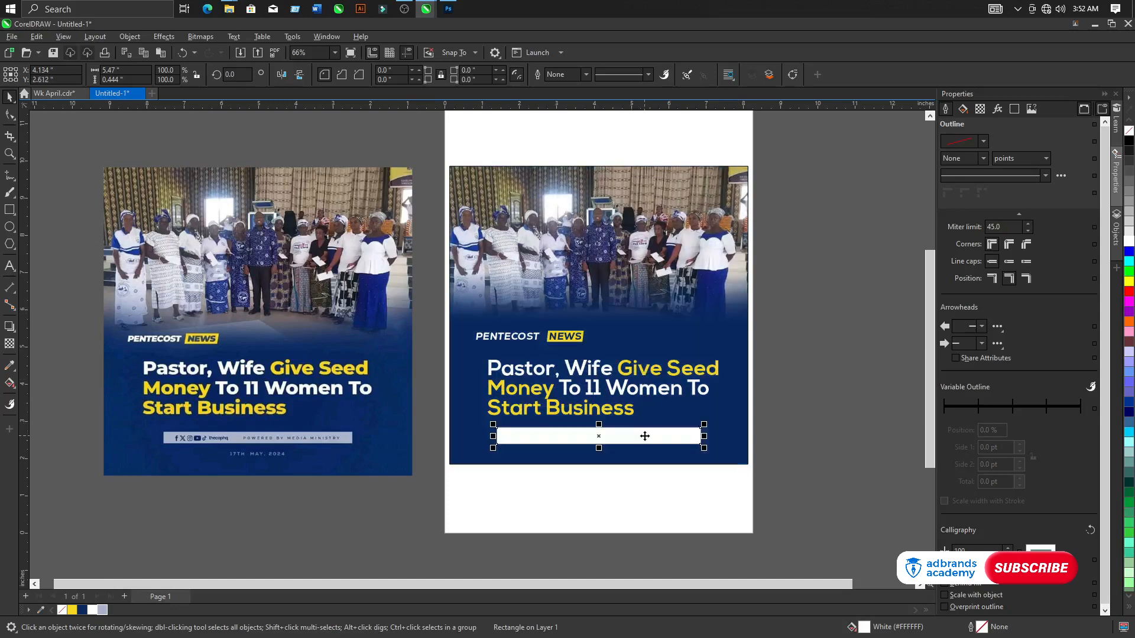
pyautogui.click(102, 610)
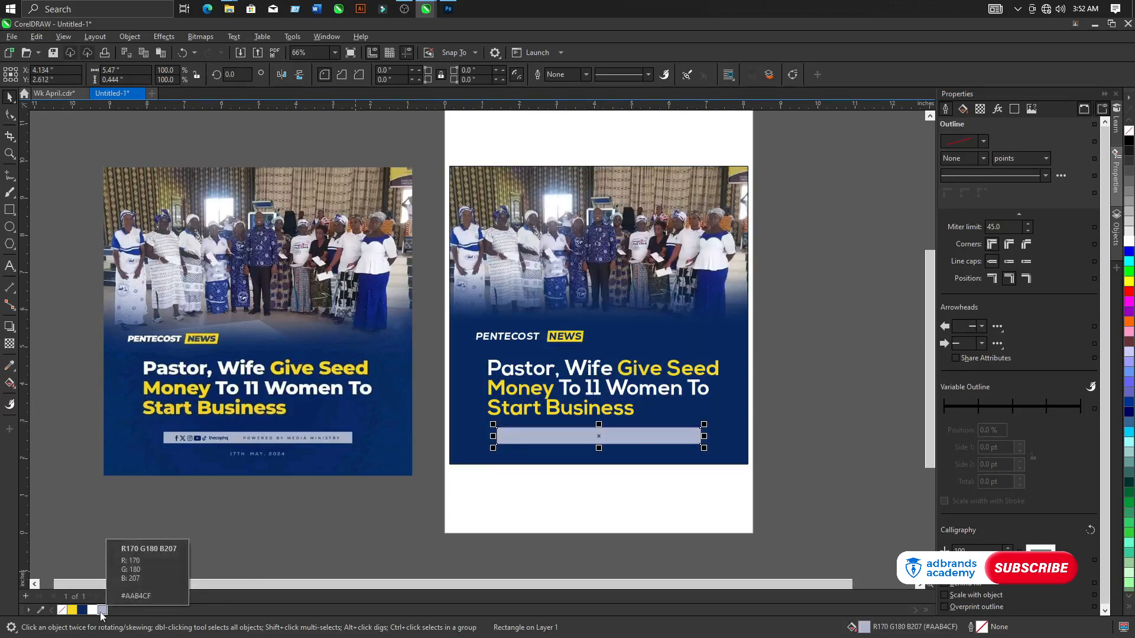
# Crop the reference flyer bitmap to its social icons and "POWERED BY MEDIA MINISTRY" text, about 4.59 by 0.22 inches
pyautogui.scroll(1, 179, 460)
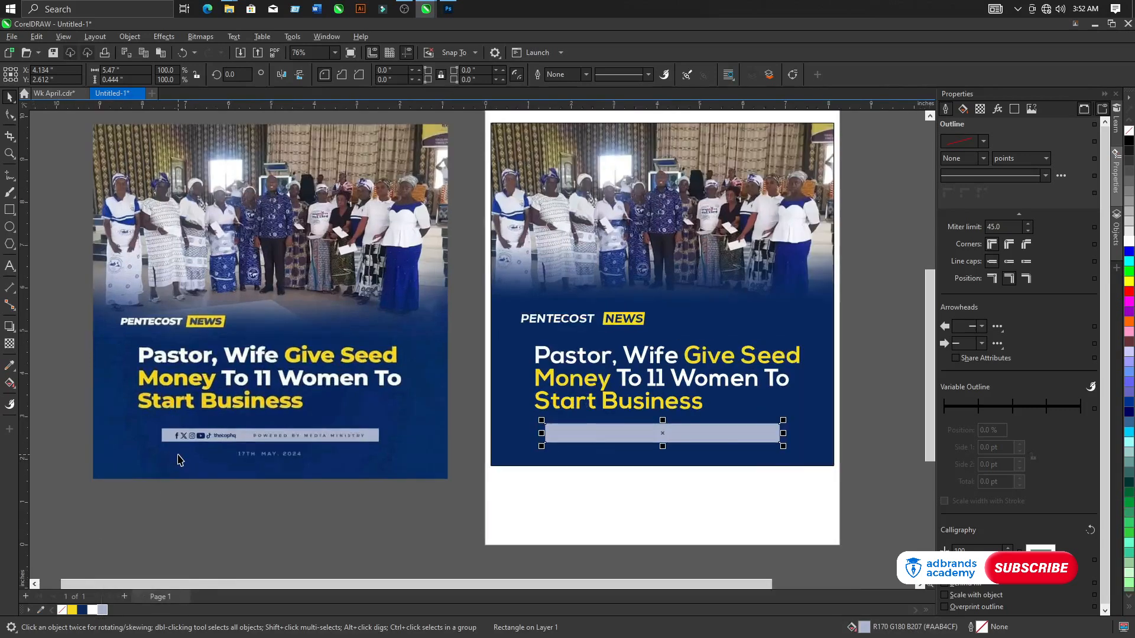
pyautogui.click(180, 461)
pyautogui.scroll(4, 179, 460)
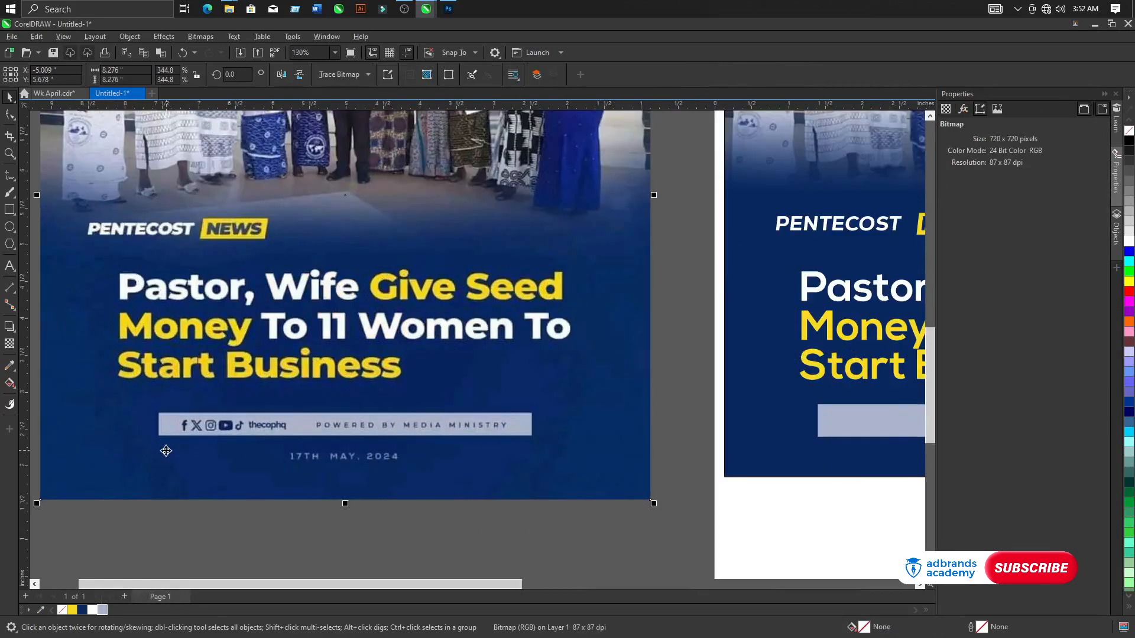
pyautogui.click(10, 136)
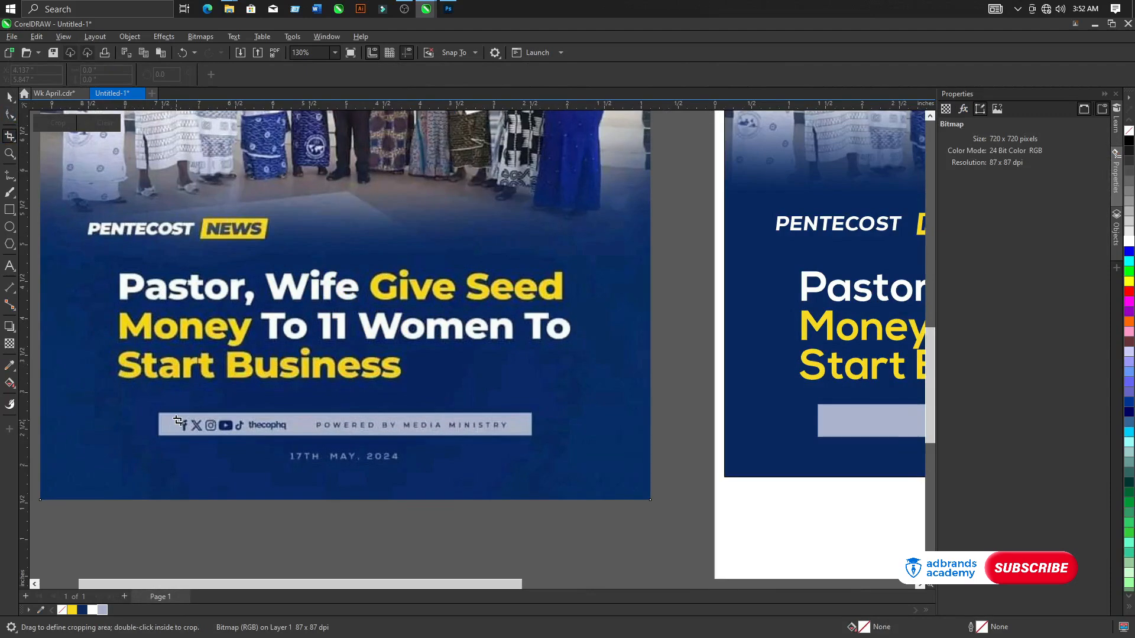
pyautogui.moveTo(173, 415); pyautogui.dragTo(512, 433)
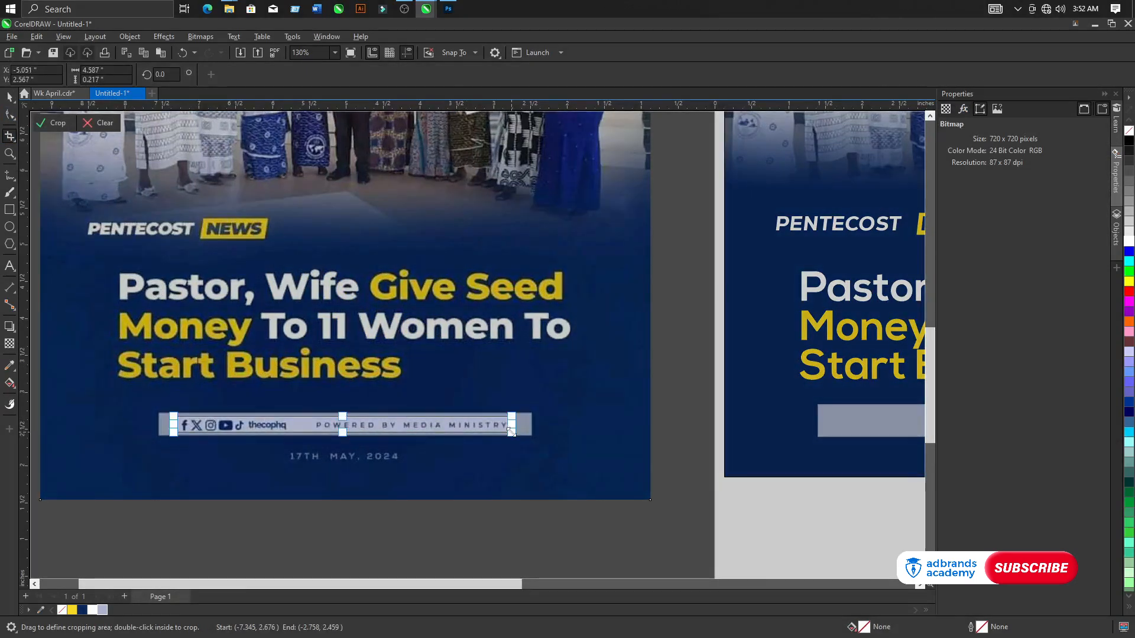
pyautogui.click(43, 124)
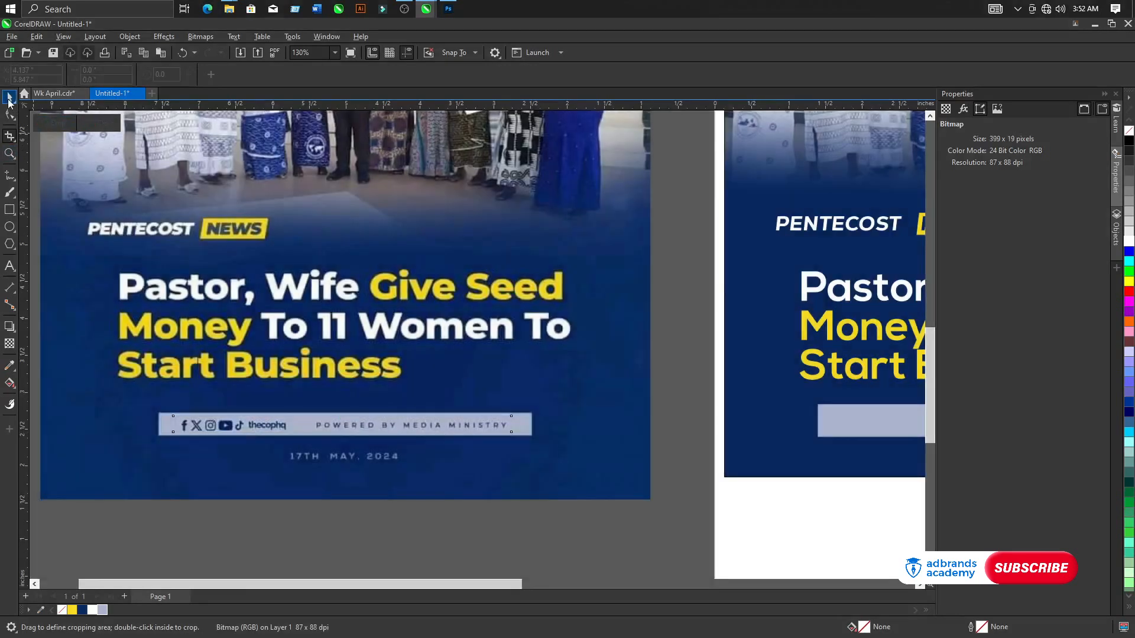
# Place the cropped icons and text on the new strip and enlarge them slightly to suit its size
pyautogui.scroll(-3, 104, 419)
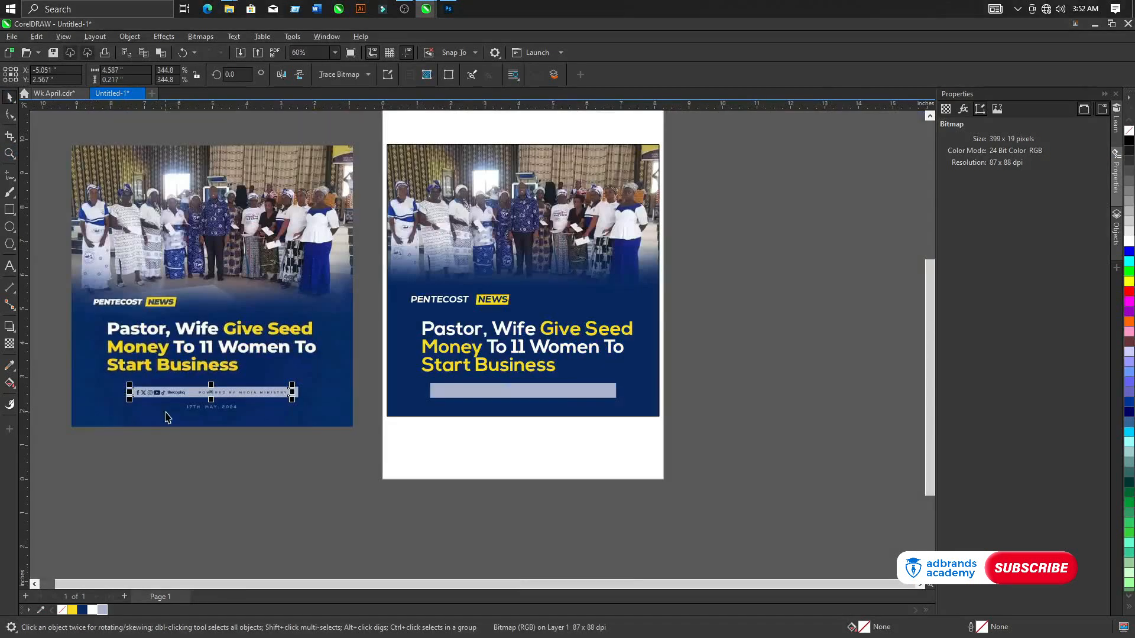
pyautogui.moveTo(441, 491); pyautogui.dragTo(477, 390)
pyautogui.scroll(1, 476, 390)
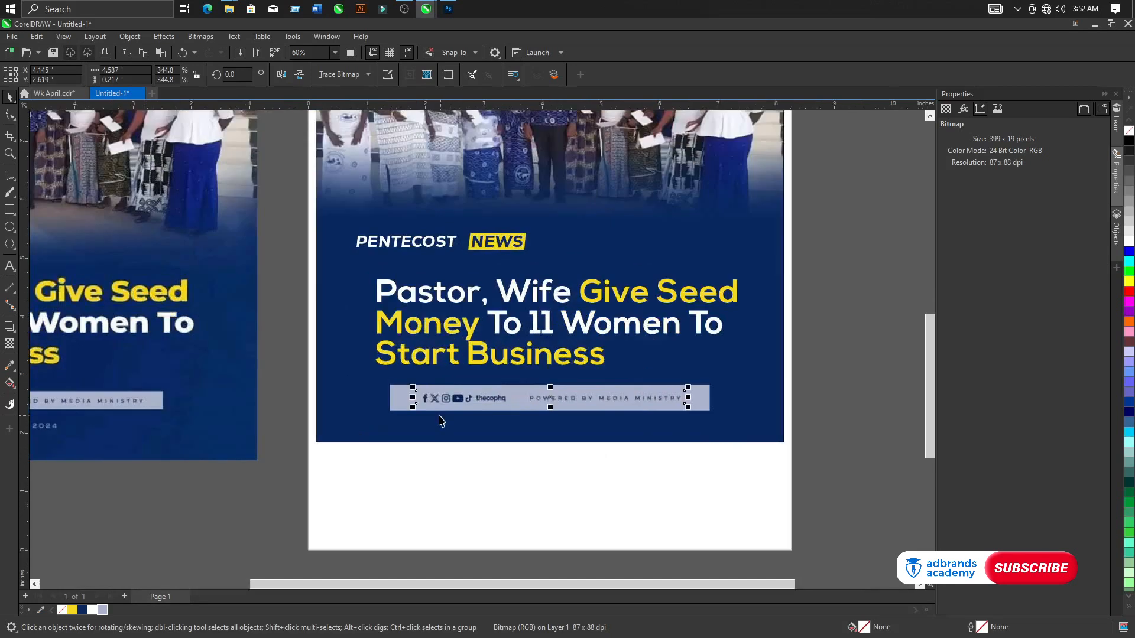
pyautogui.moveTo(413, 406); pyautogui.dragTo(404, 407)
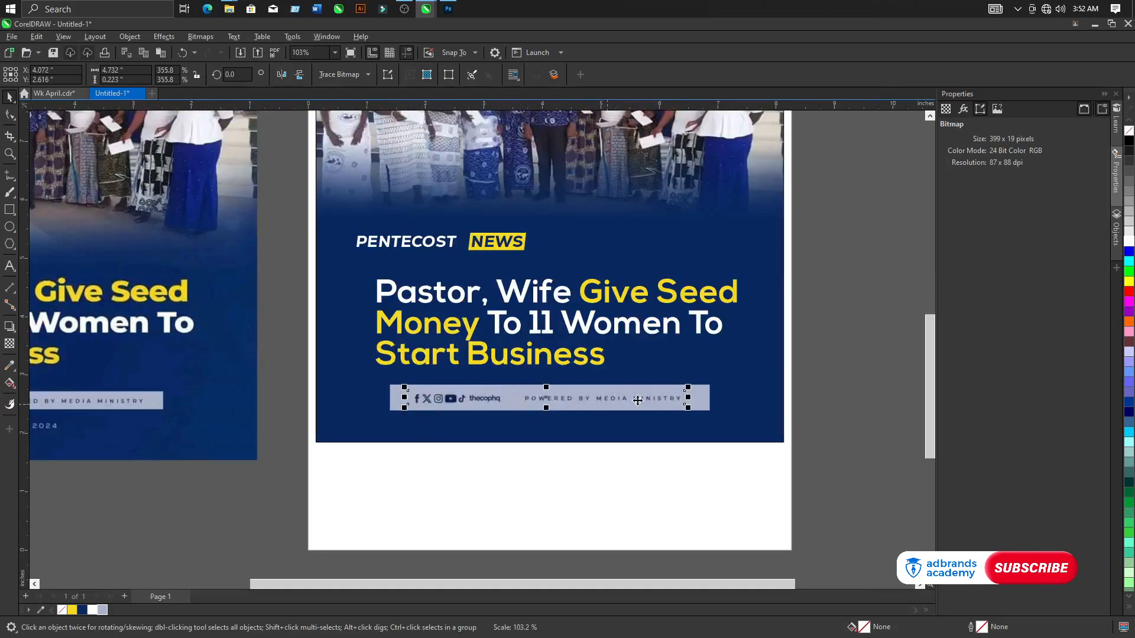
pyautogui.moveTo(688, 407); pyautogui.dragTo(693, 411)
pyautogui.scroll(-2, 515, 436)
pyautogui.press('Escape')
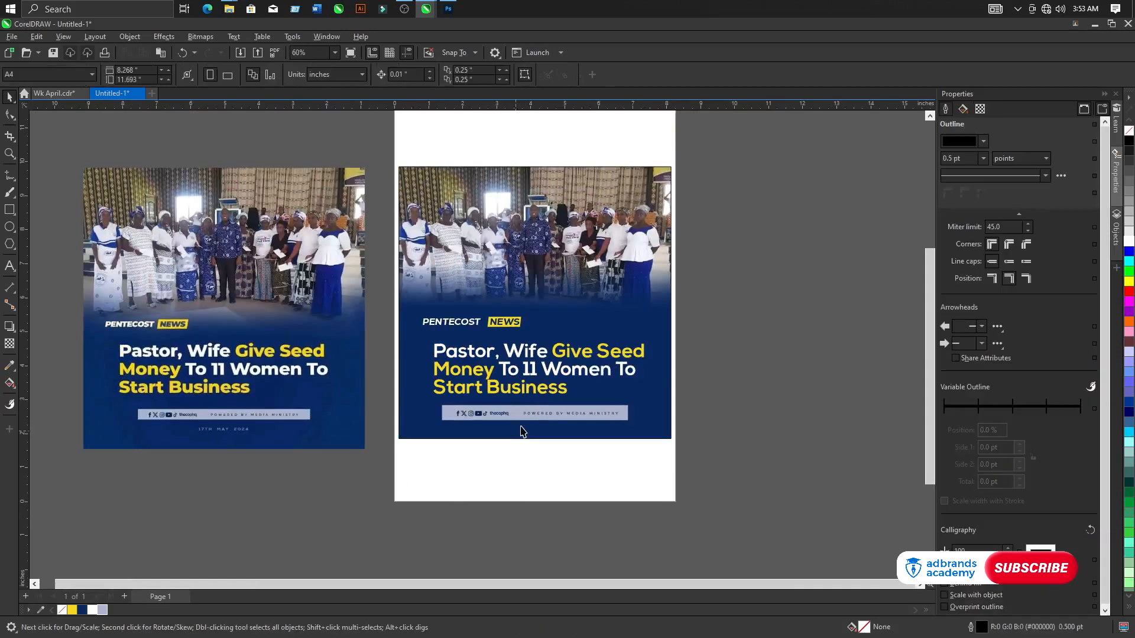
# Add the text line "17TH MAY, 2014" below the social media strip
pyautogui.scroll(1, 520, 431)
pyautogui.click(10, 266)
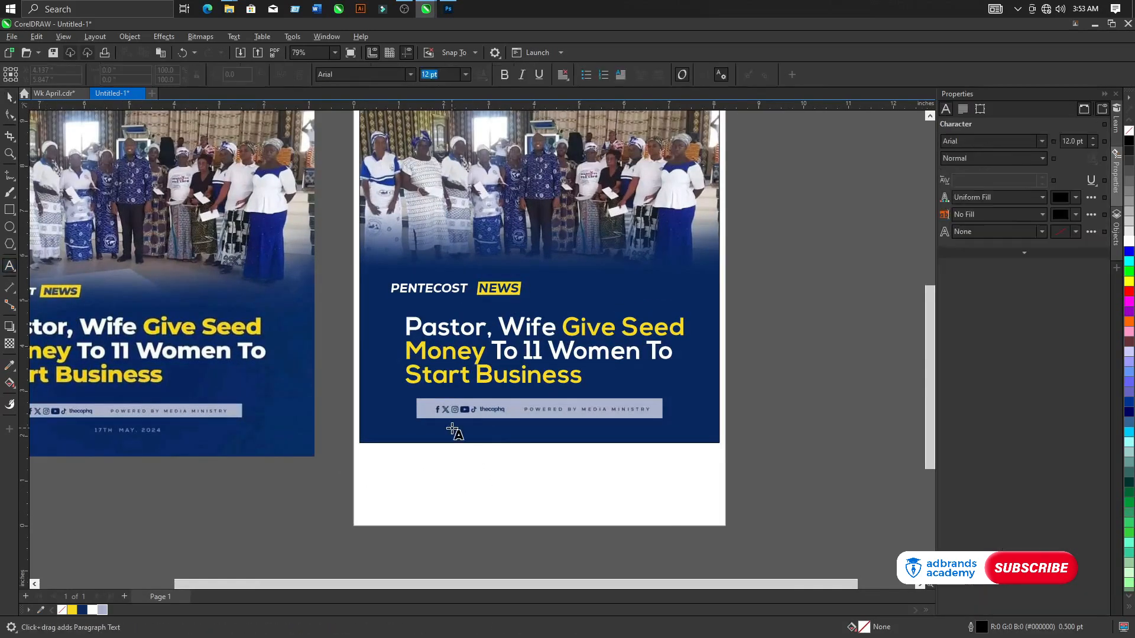
pyautogui.click(454, 430)
pyautogui.write('17TH MAY, 2014')
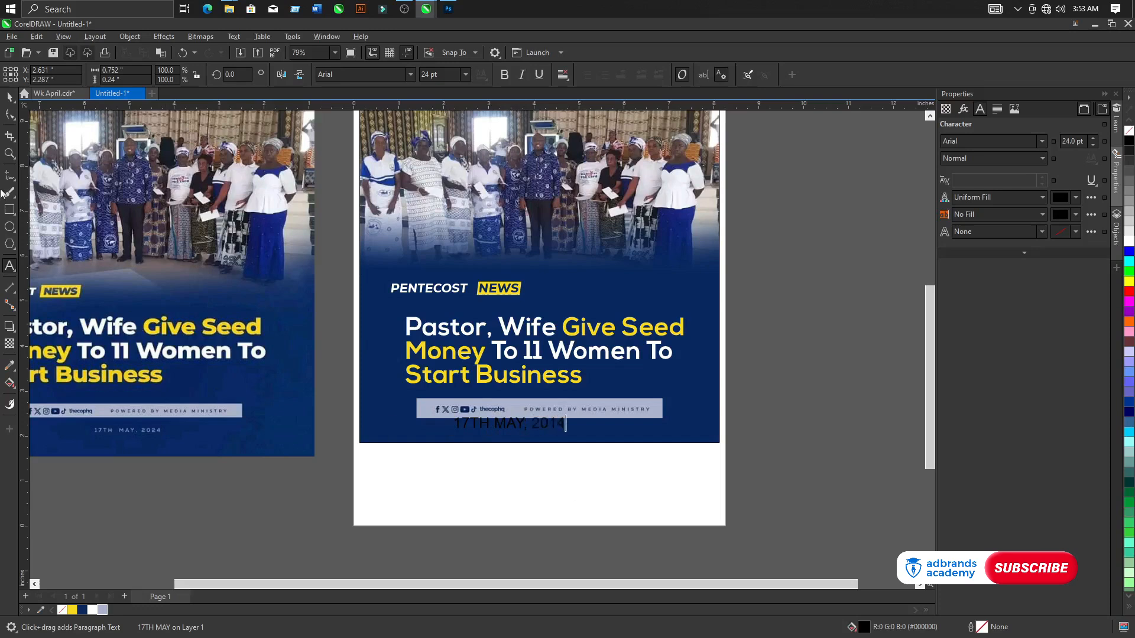
pyautogui.click(9, 96)
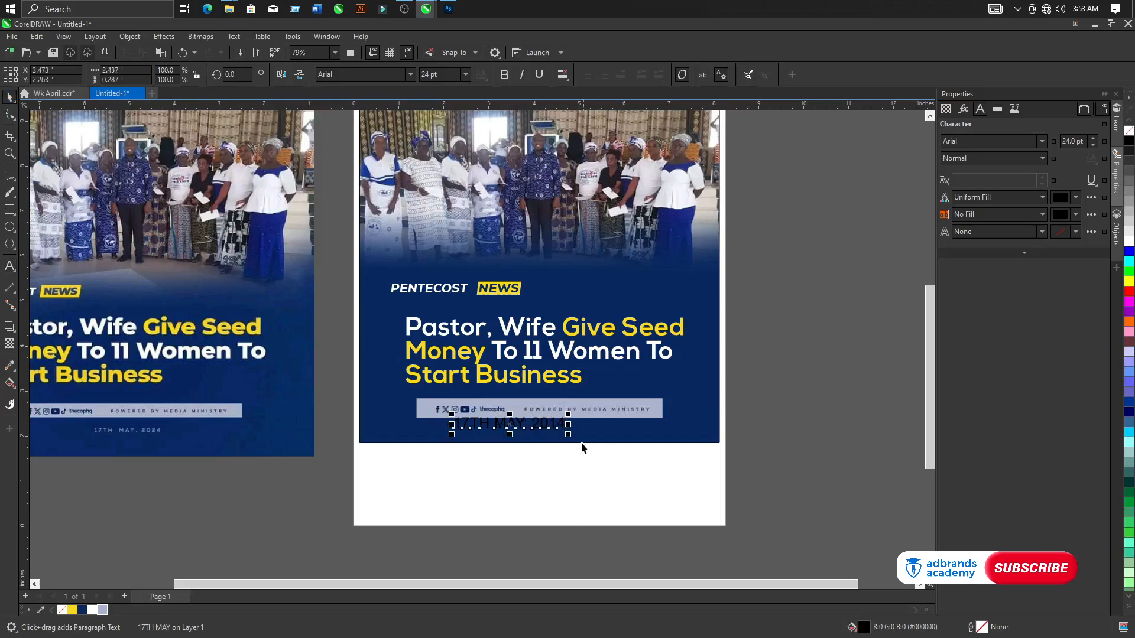
# Shrink the date to about 11.8 pt, centre it under the strip and colour it with the strip's light blue-grey
pyautogui.moveTo(567, 434)
pyautogui.mouseDown()
pyautogui.moveTo(514, 447)
pyautogui.moveTo(492, 423)
pyautogui.moveTo(546, 430)
pyautogui.mouseUp()
pyautogui.click(104, 611)
pyautogui.click(498, 484)
# Set the date text's font to Nexa Bold
pyautogui.click(541, 431)
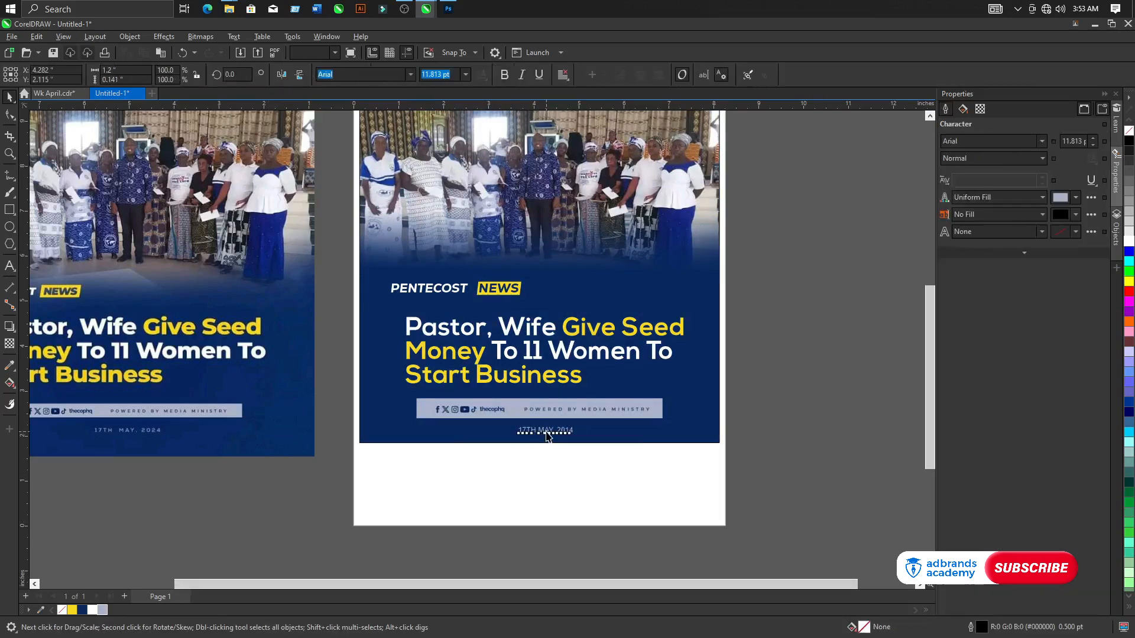
pyautogui.click(409, 75)
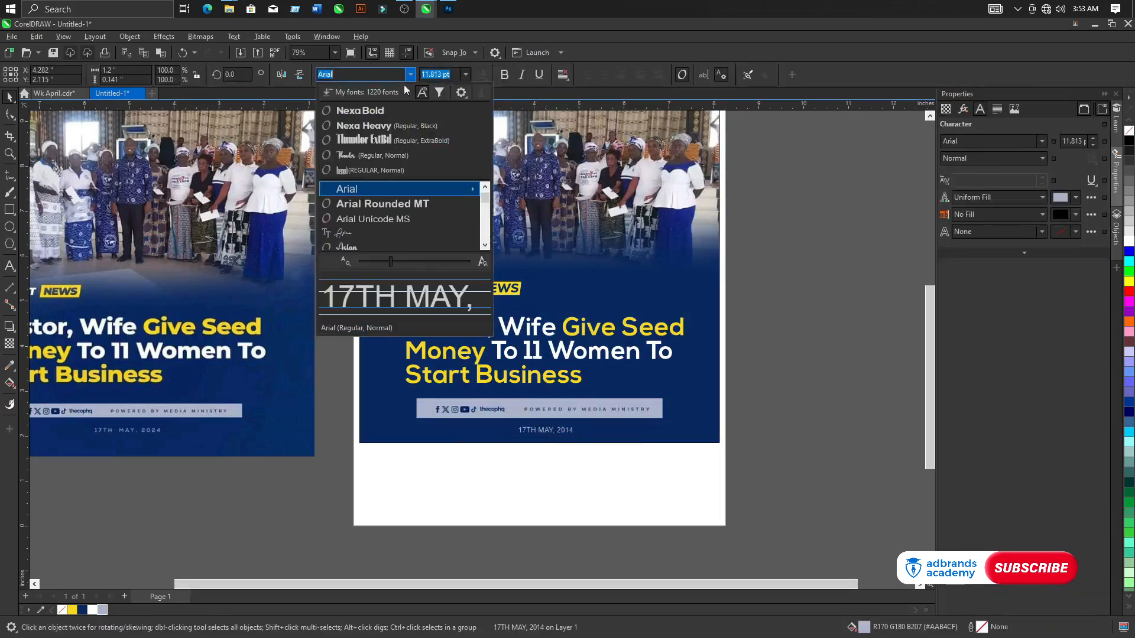
pyautogui.click(383, 112)
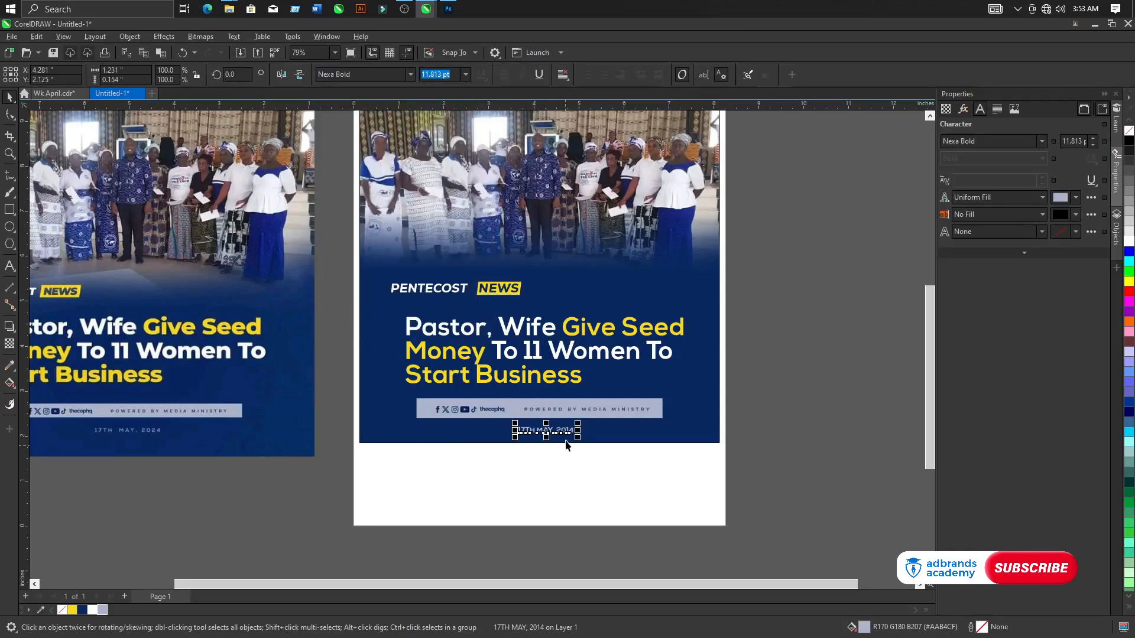
pyautogui.click(501, 487)
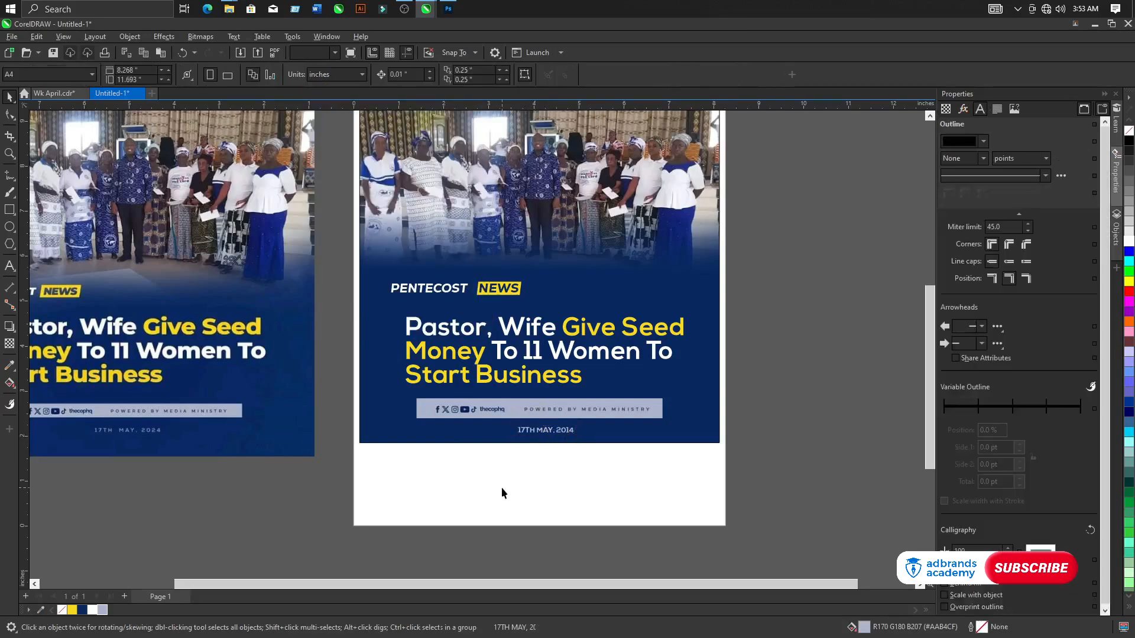
# Save the drawing as "Pent News" in CDR format in the AD BRANDS Corel Work 2024 folder
pyautogui.scroll(-3, 572, 456)
pyautogui.scroll(2, 613, 342)
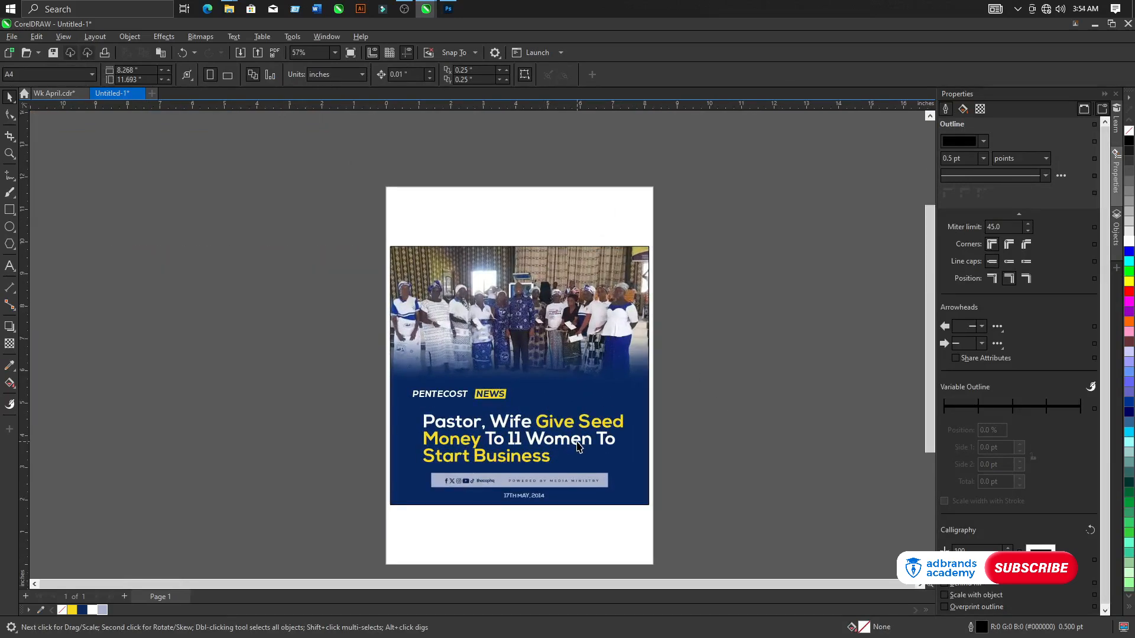
pyautogui.scroll(1, 623, 331)
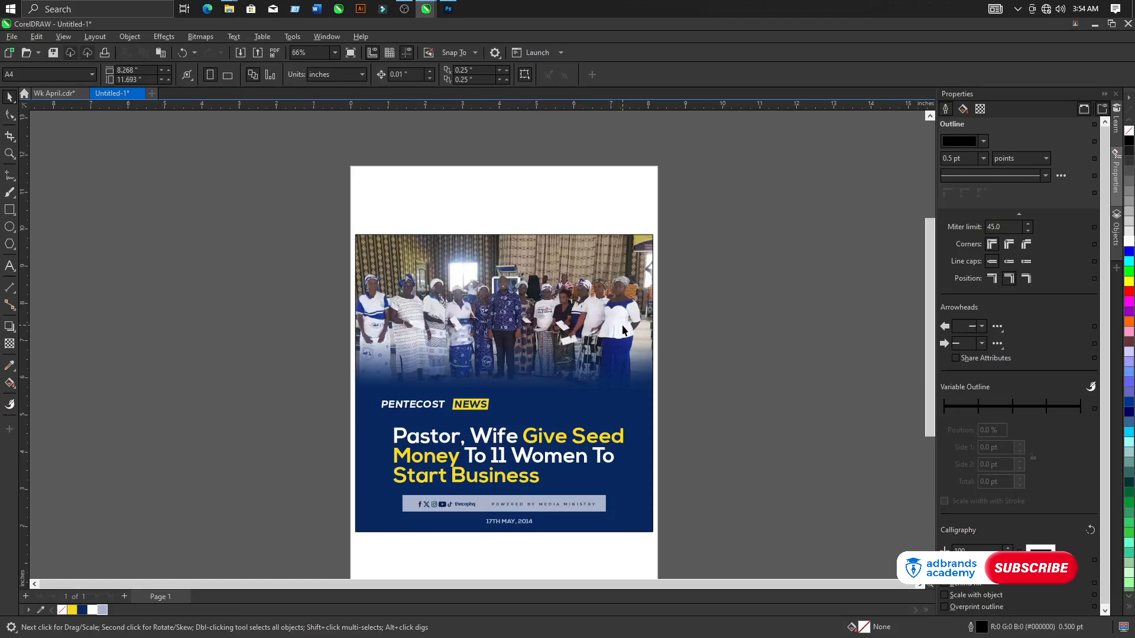
pyautogui.click(19, 39)
pyautogui.click(50, 148)
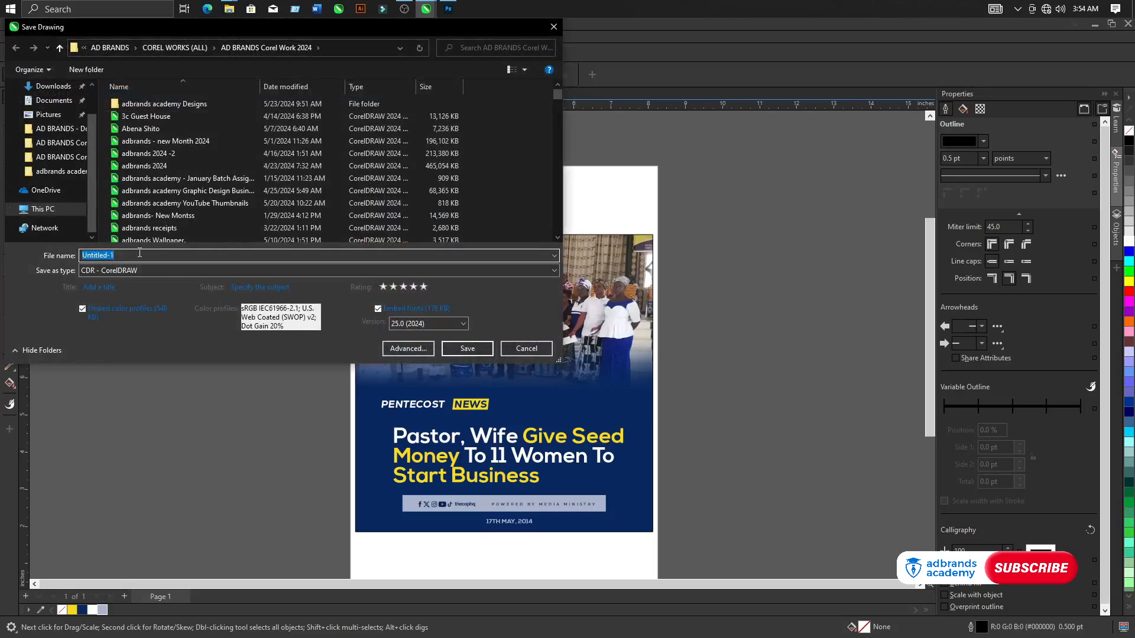
pyautogui.write('OCP')
pyautogui.press('BackSpace')
pyautogui.press('BackSpace')
pyautogui.press('BackSpace')
pyautogui.write('Pent News')
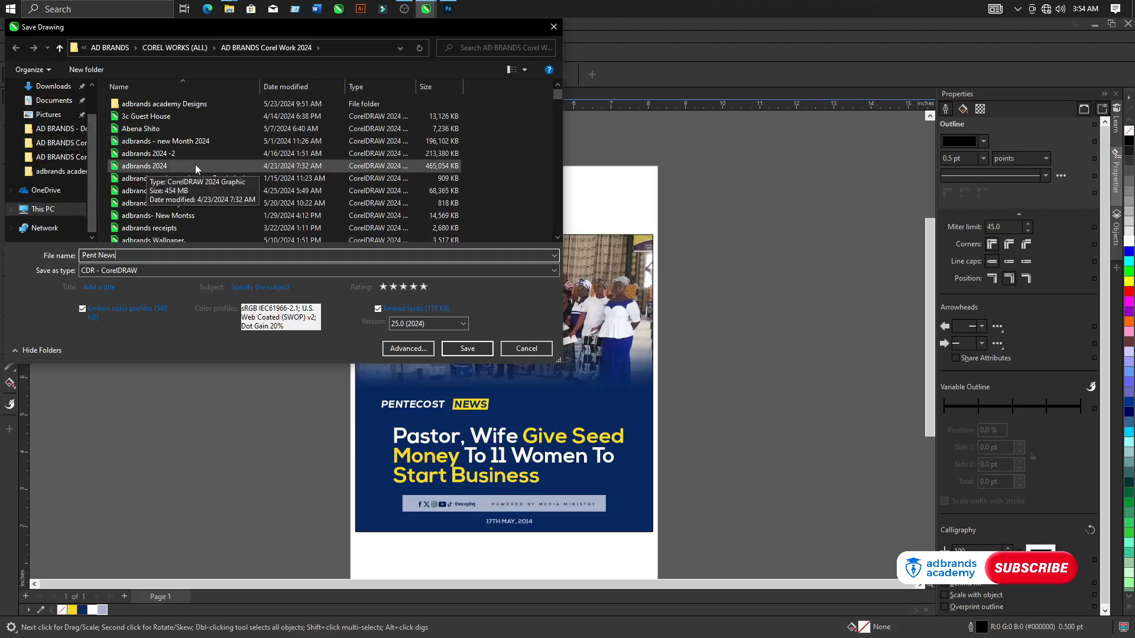
pyautogui.click(467, 354)
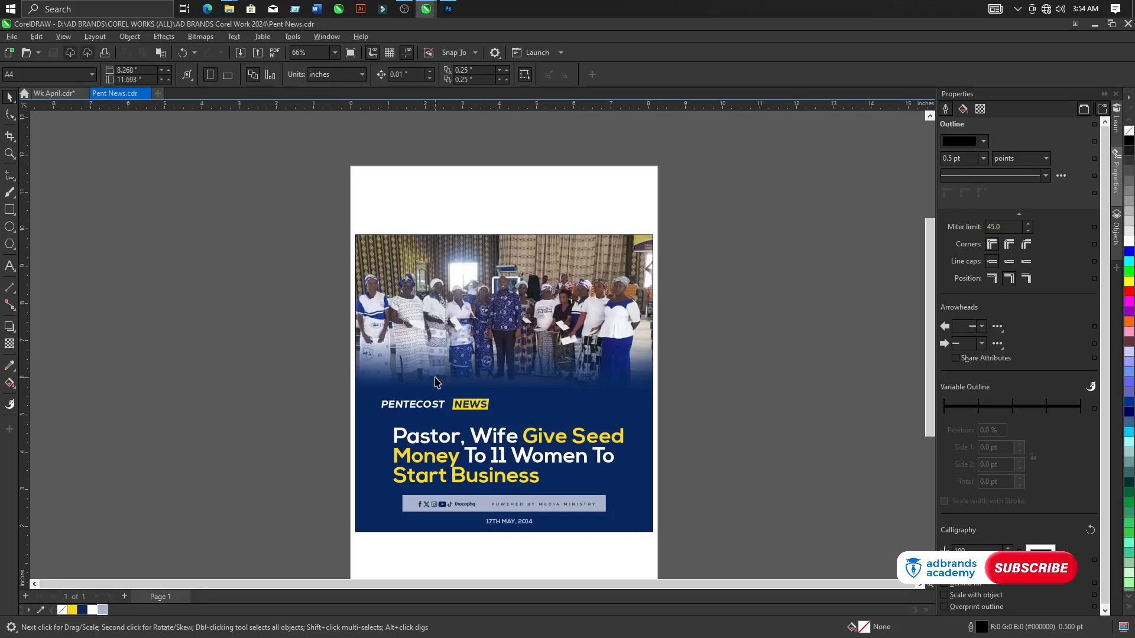
# Export the design as JPEG "Pent News" to the AD BRANDS - Done 2024 folder, in RGB Color (24-bit) at High quality, 80%
pyautogui.click(12, 36)
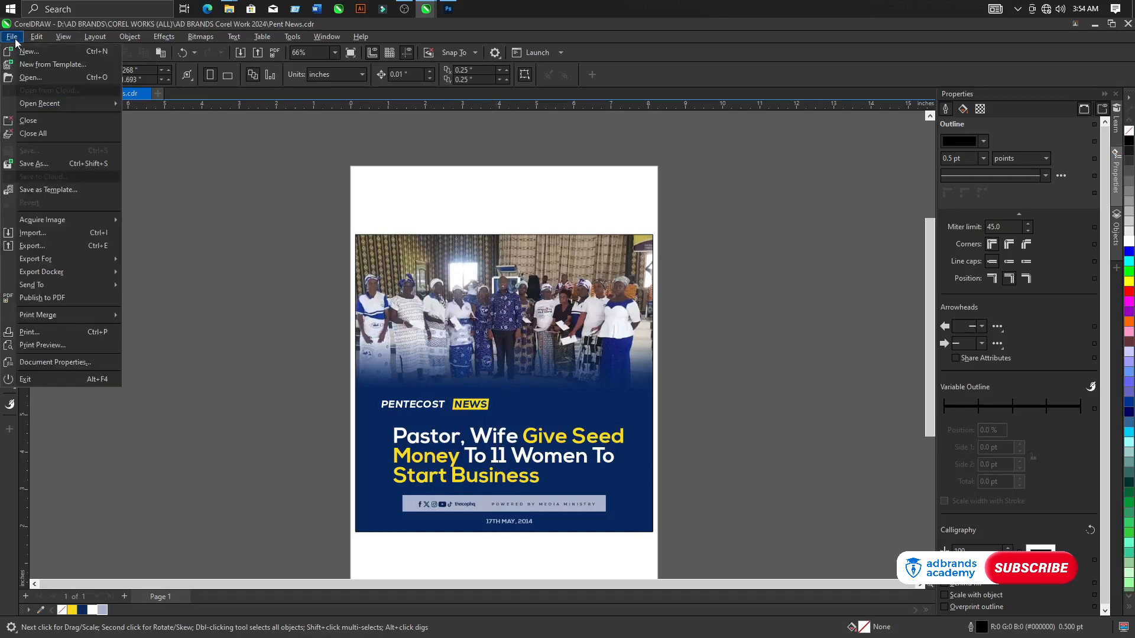
pyautogui.click(69, 245)
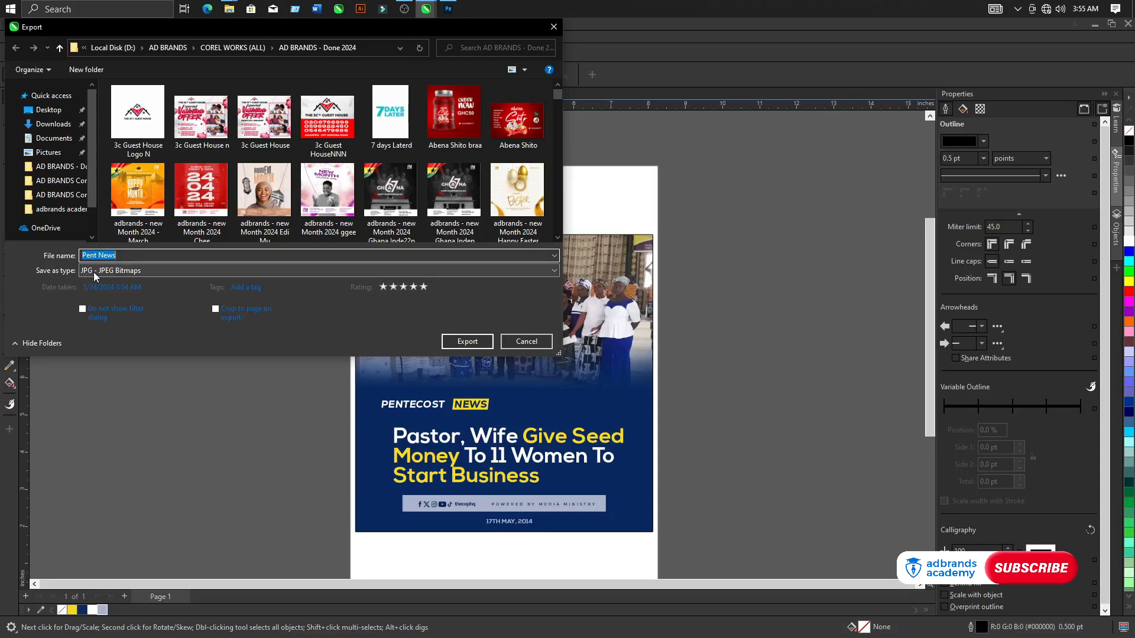
pyautogui.click(93, 272)
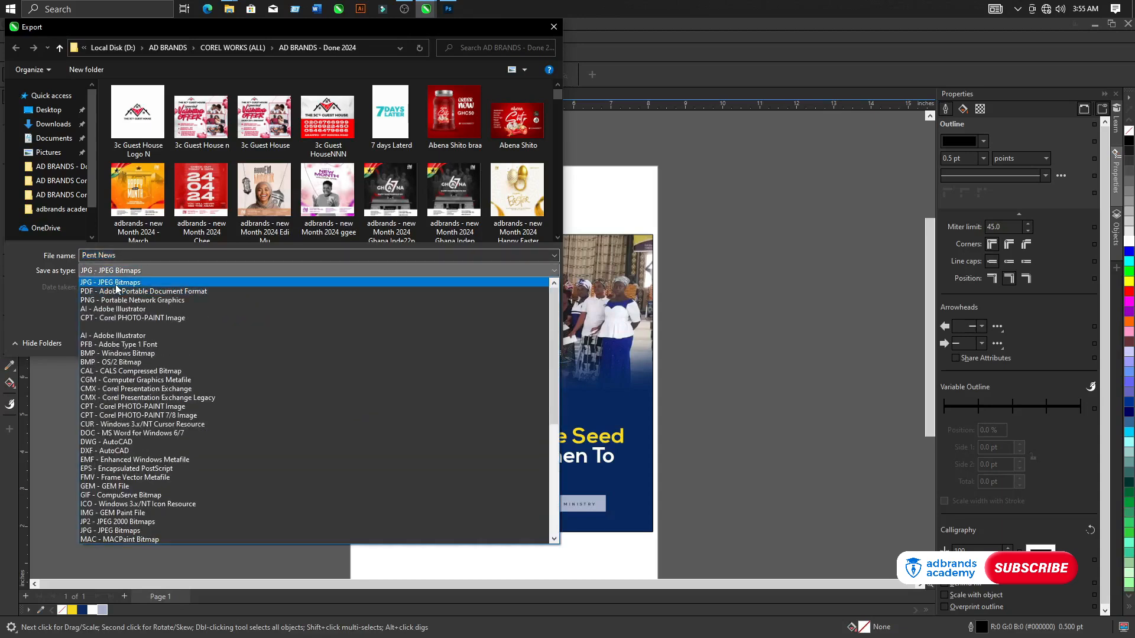
pyautogui.click(116, 285)
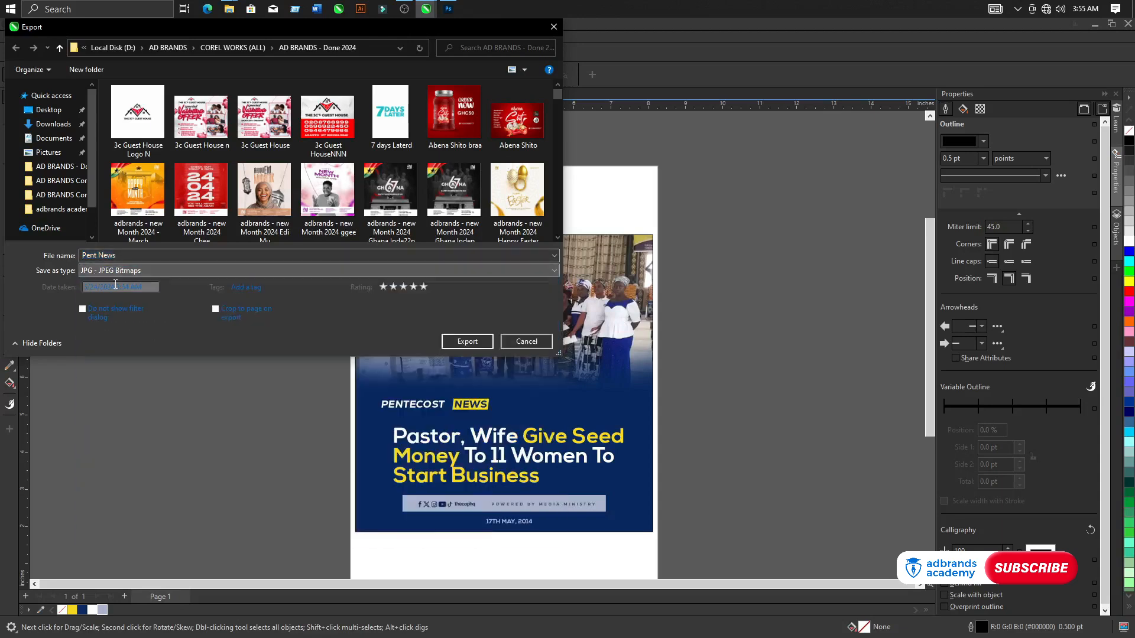
pyautogui.click(464, 347)
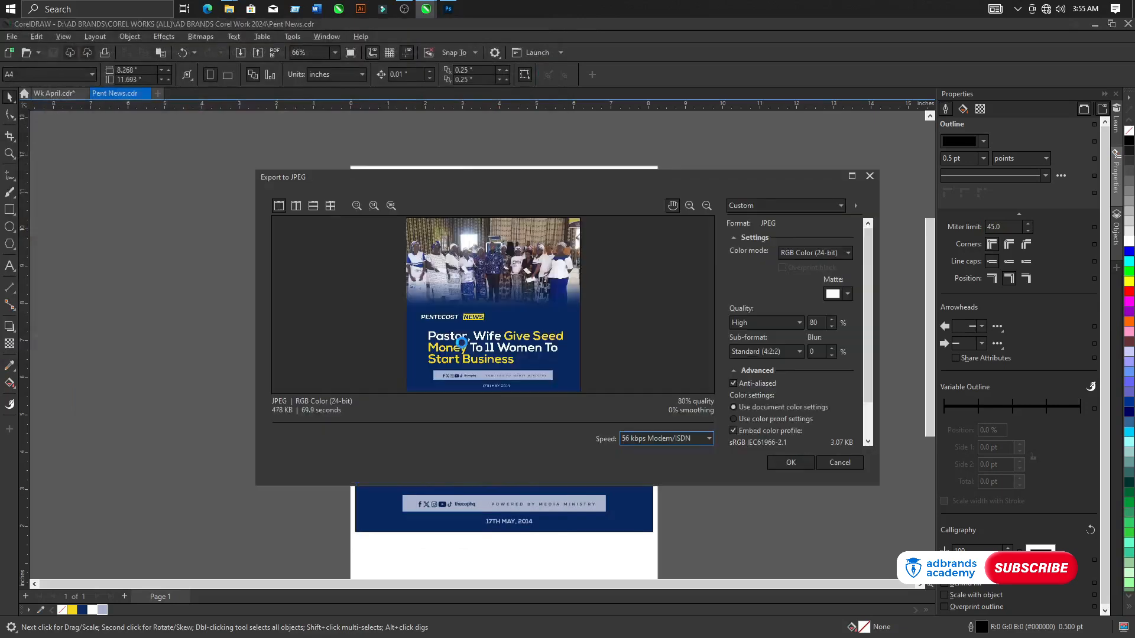
pyautogui.click(806, 462)
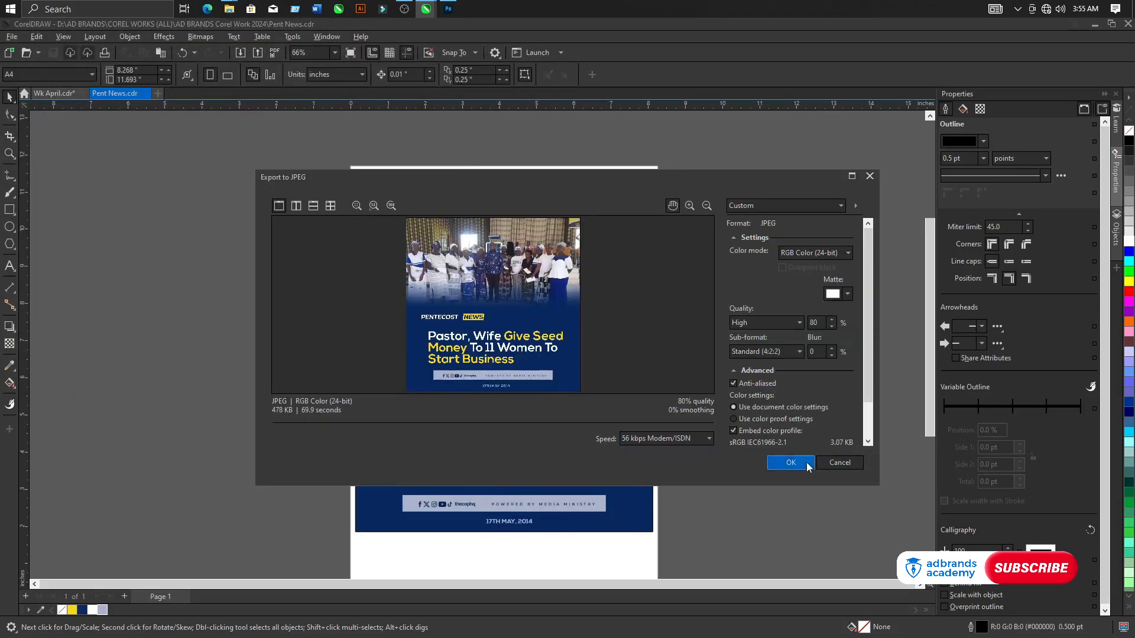